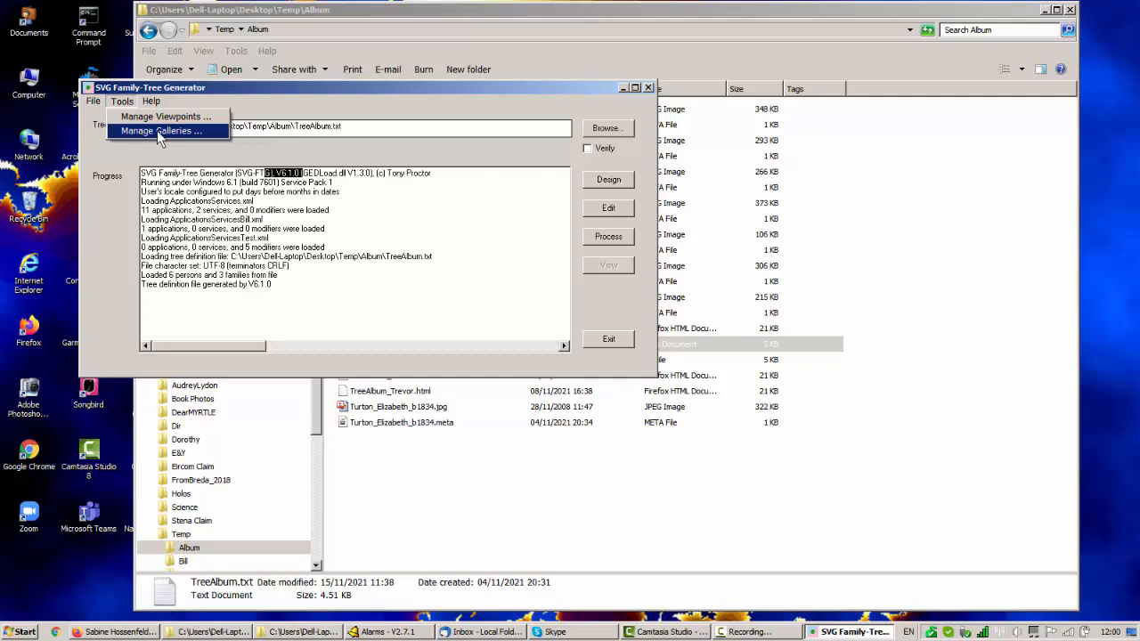
# Open the image gallery management form and enter hhh as a new gallery key.
pyautogui.click(160, 132)
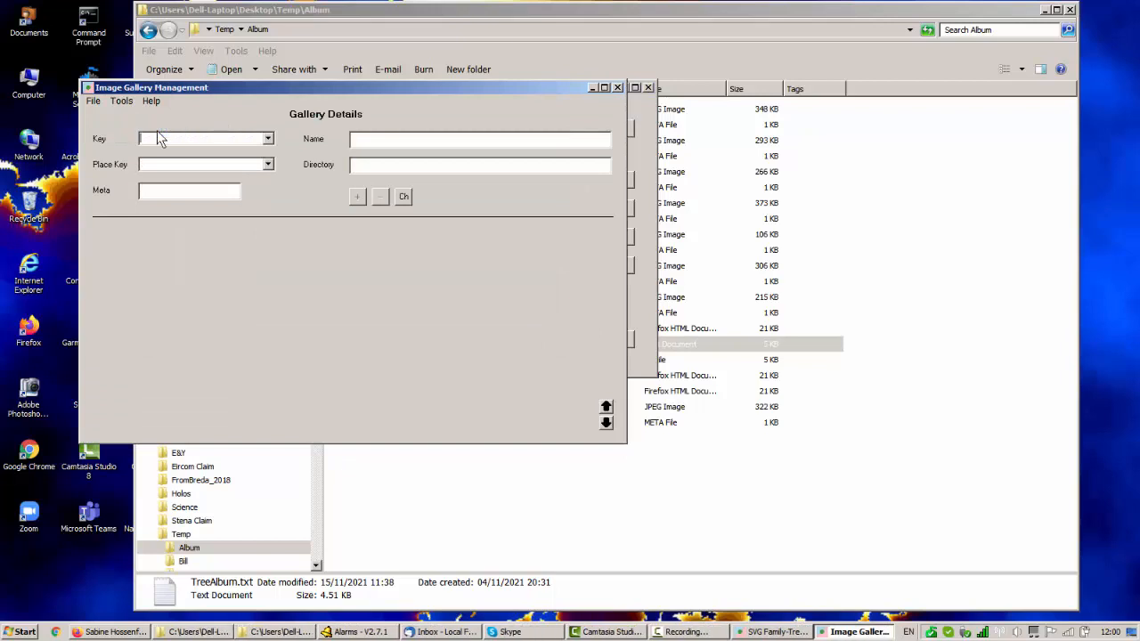
pyautogui.click(267, 141)
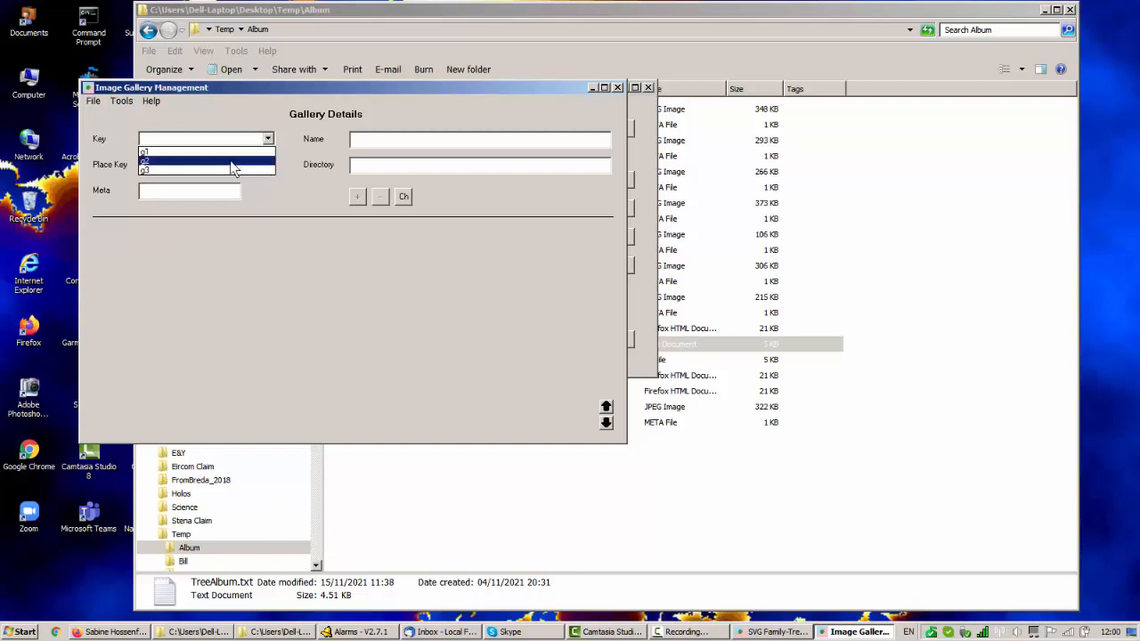
pyautogui.click(157, 139)
pyautogui.write('hhh')
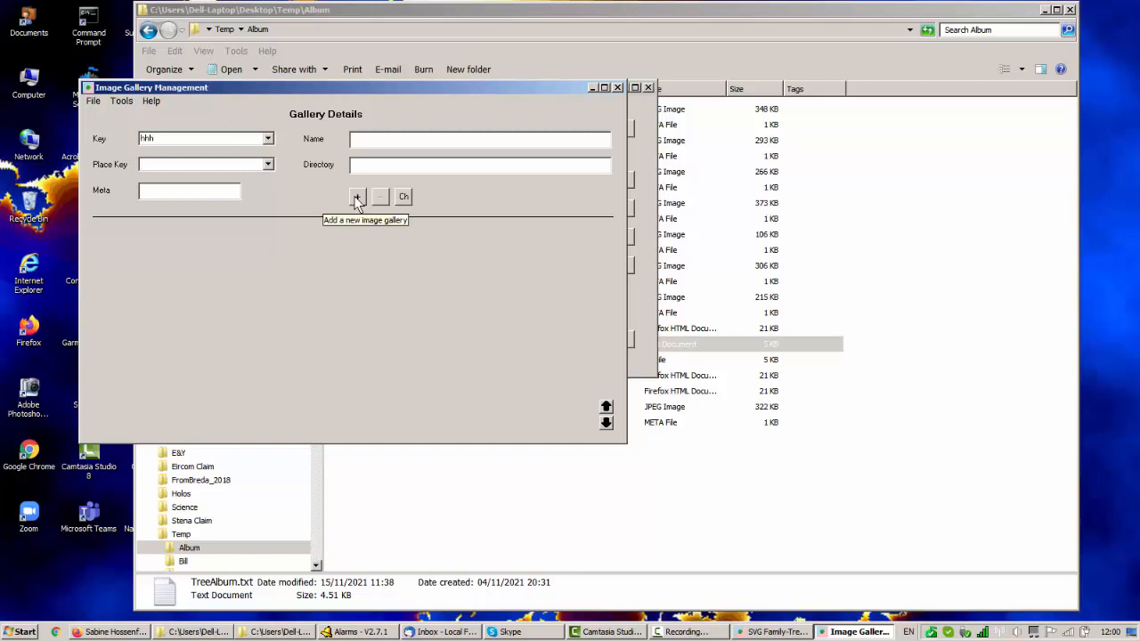
# Load gallery g3 and delete it from the image galleries.
pyautogui.click(268, 140)
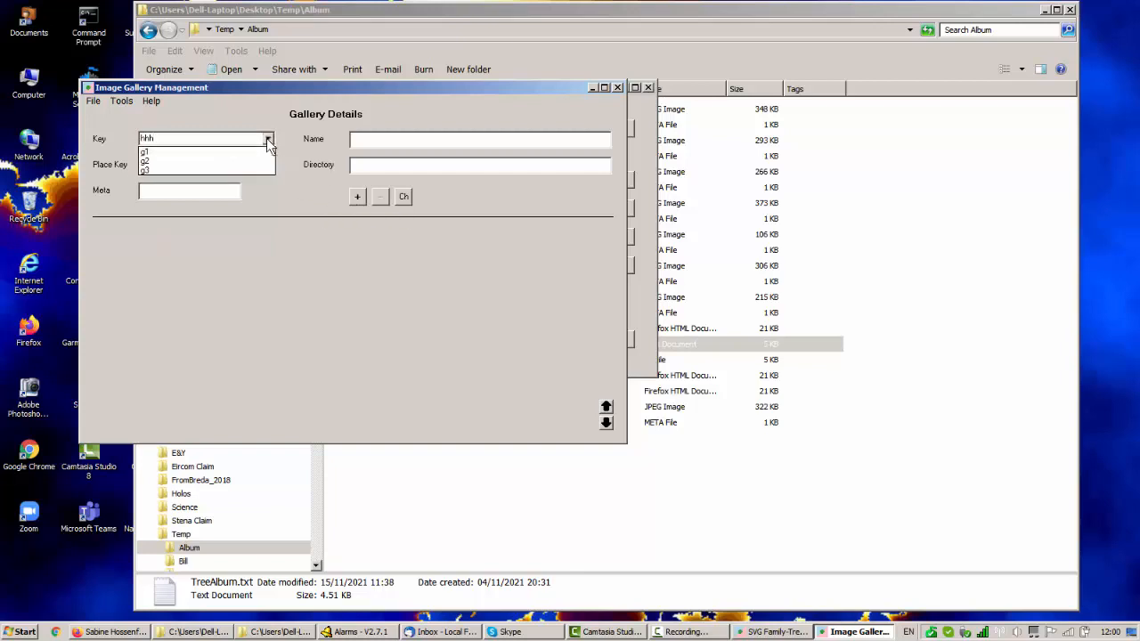
pyautogui.click(270, 170)
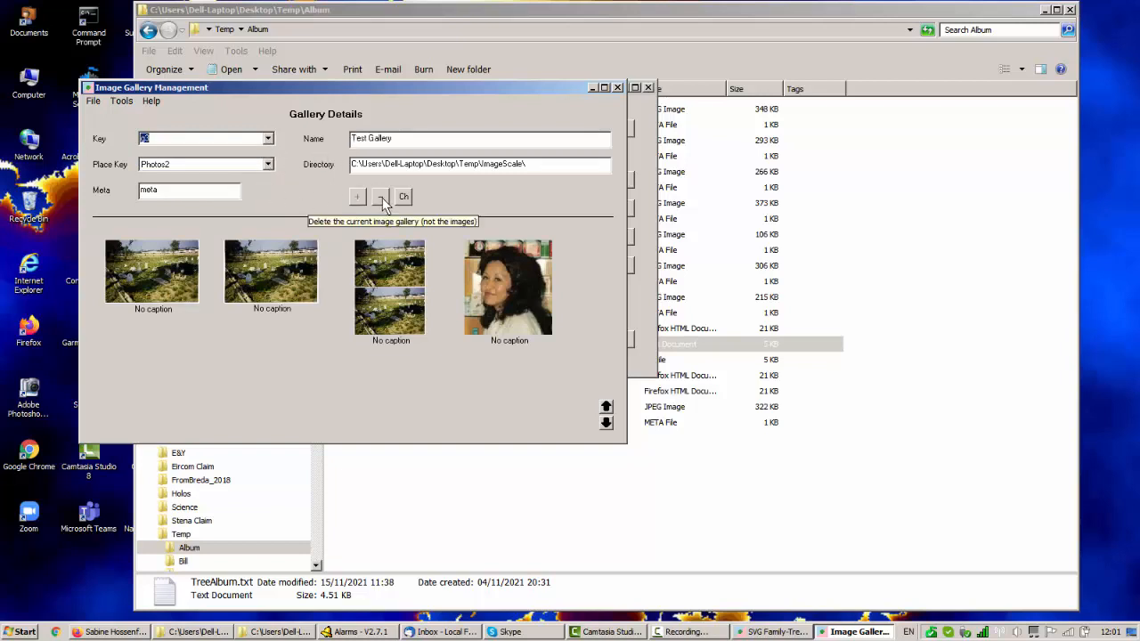
pyautogui.click(382, 198)
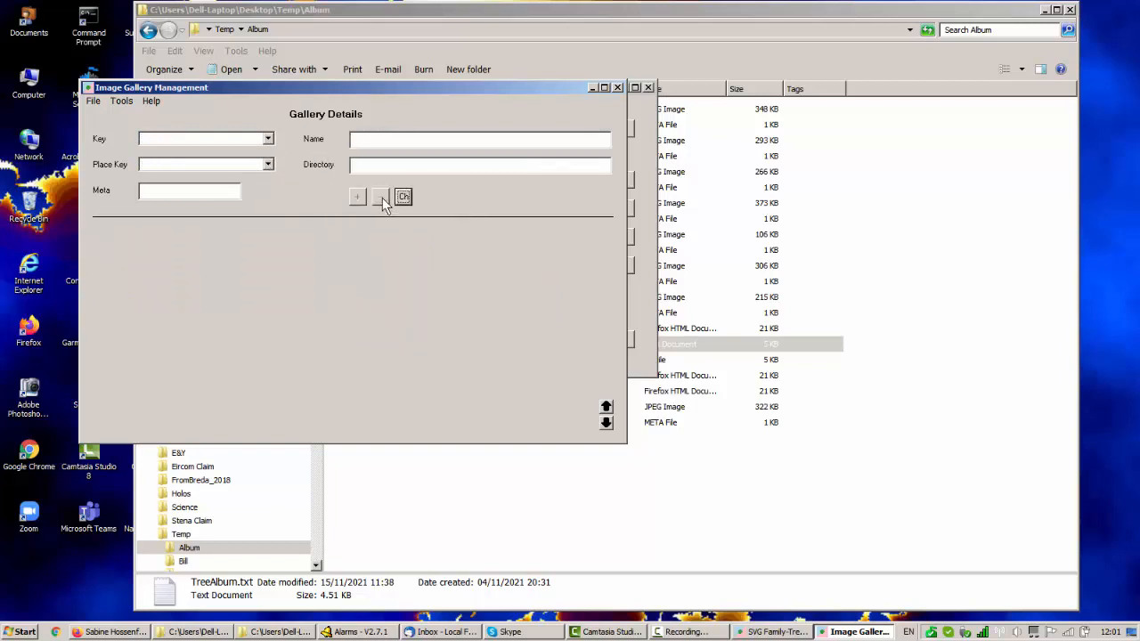
# Load gallery g2, browse through its images and enlarge the gallery window to show more thumbnails.
pyautogui.click(267, 140)
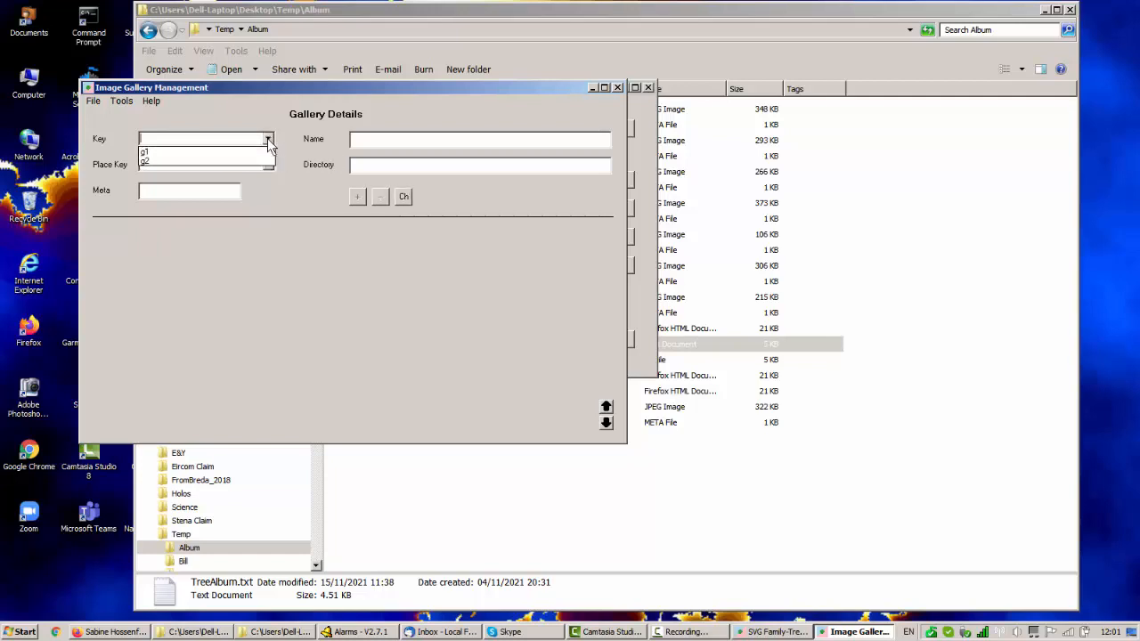
pyautogui.click(267, 162)
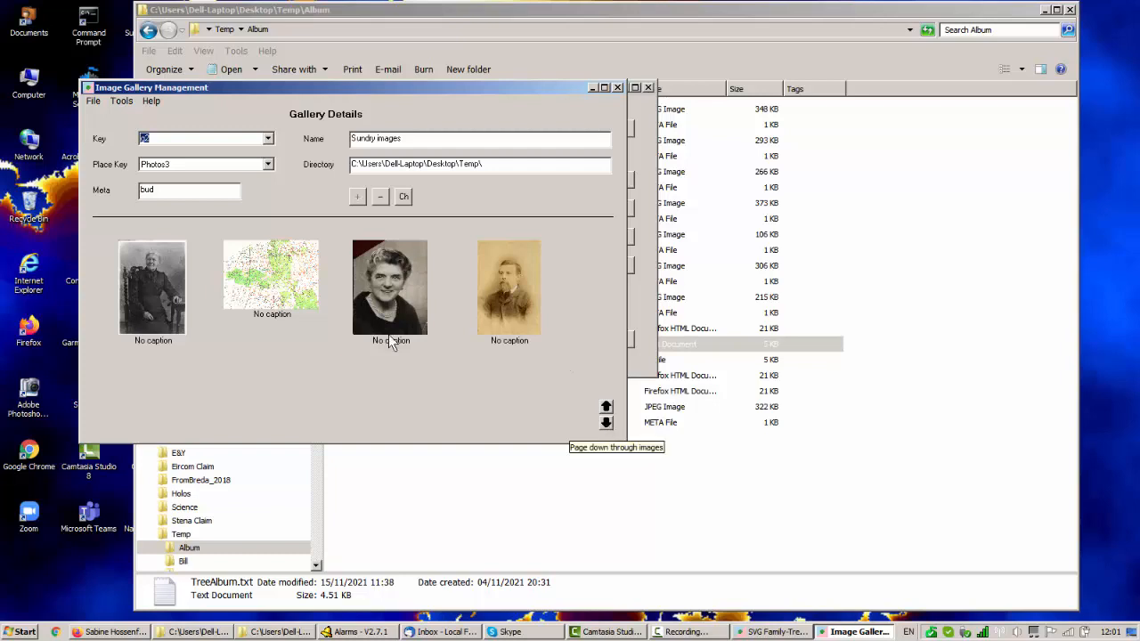
pyautogui.click(606, 425)
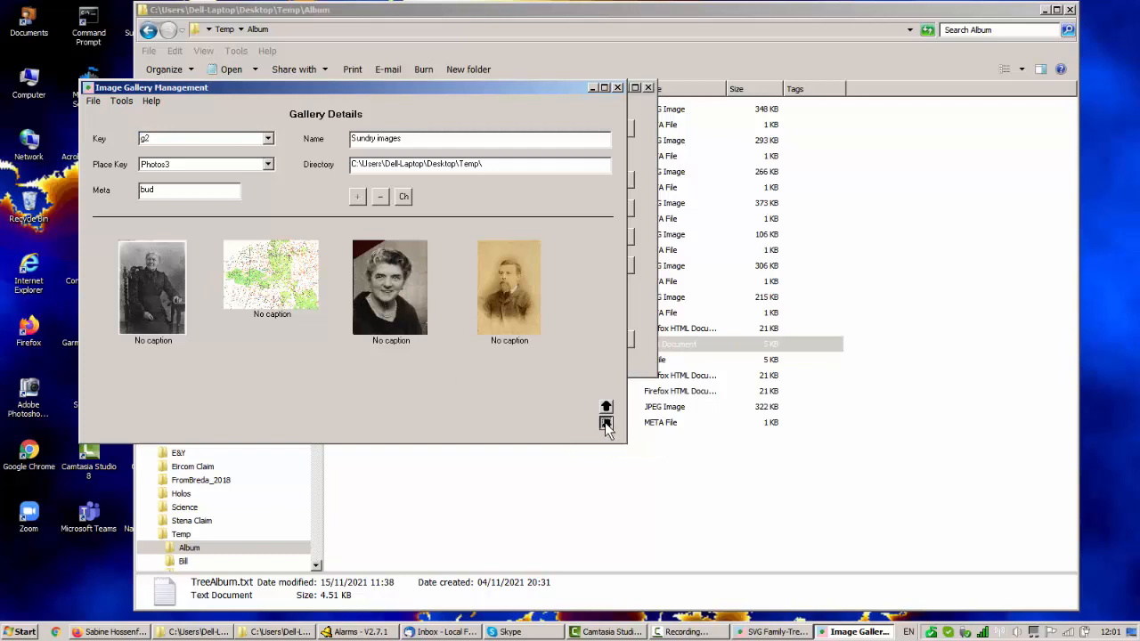
pyautogui.click(606, 425)
pyautogui.click(605, 425)
pyautogui.click(605, 426)
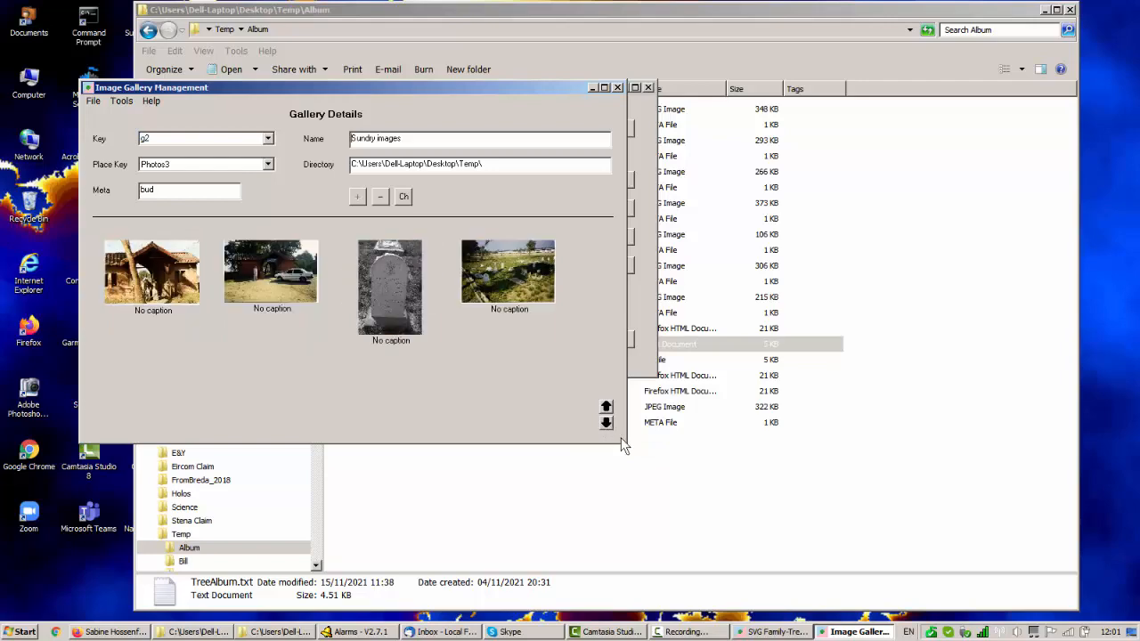
pyautogui.moveTo(628, 444); pyautogui.dragTo(1005, 549)
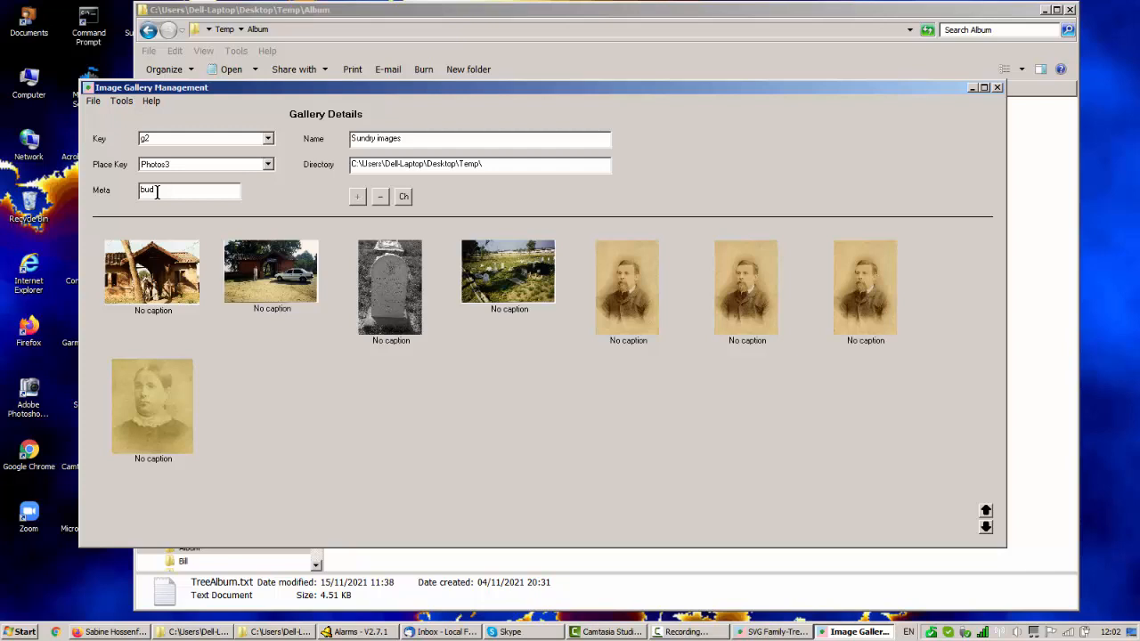
# Set the metadata extension of gallery g2 to meta and apply the change.
pyautogui.moveTo(156, 192); pyautogui.dragTo(140, 195)
pyautogui.write('meta')
pyautogui.click(403, 195)
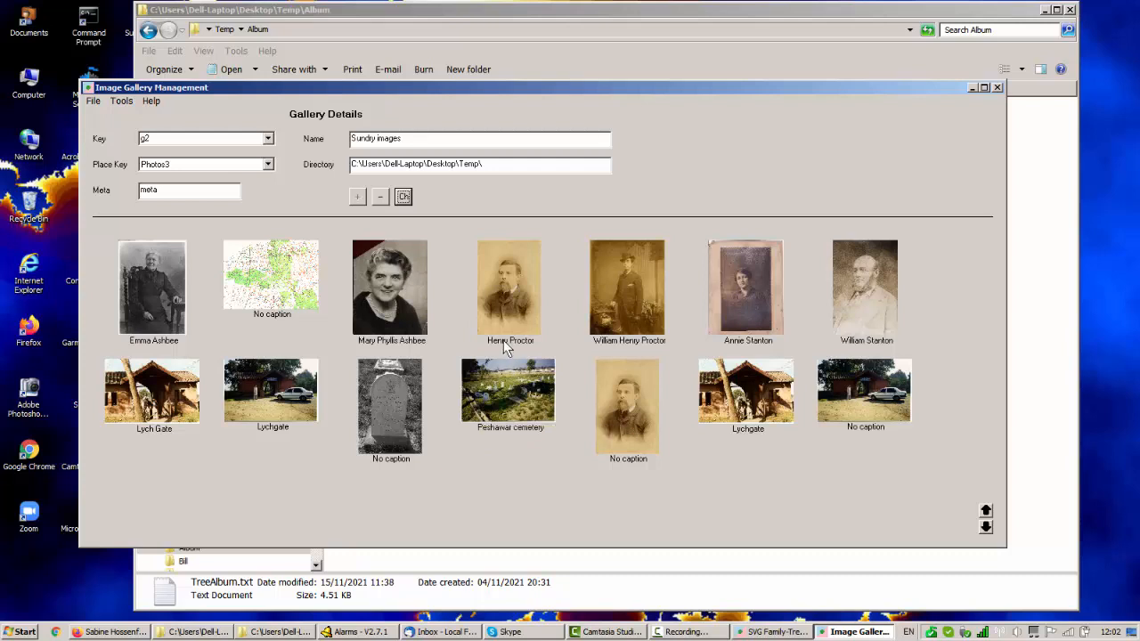
# Examine the properties and details text of the third image in gallery g2, and close the form without saving.
pyautogui.rightClick(384, 307)
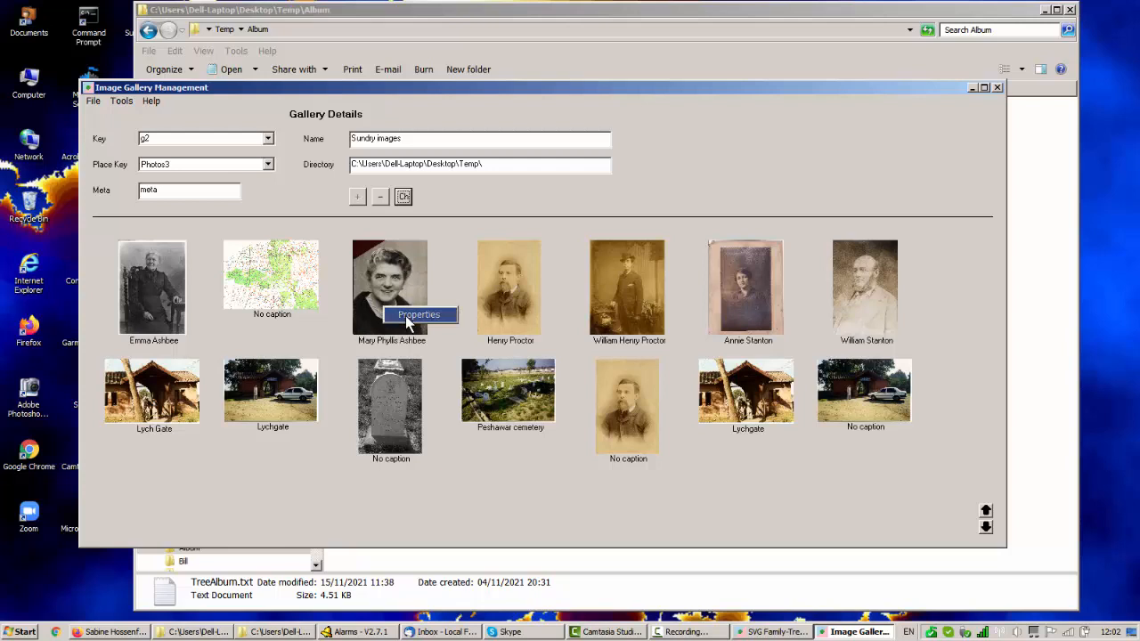
pyautogui.click(406, 316)
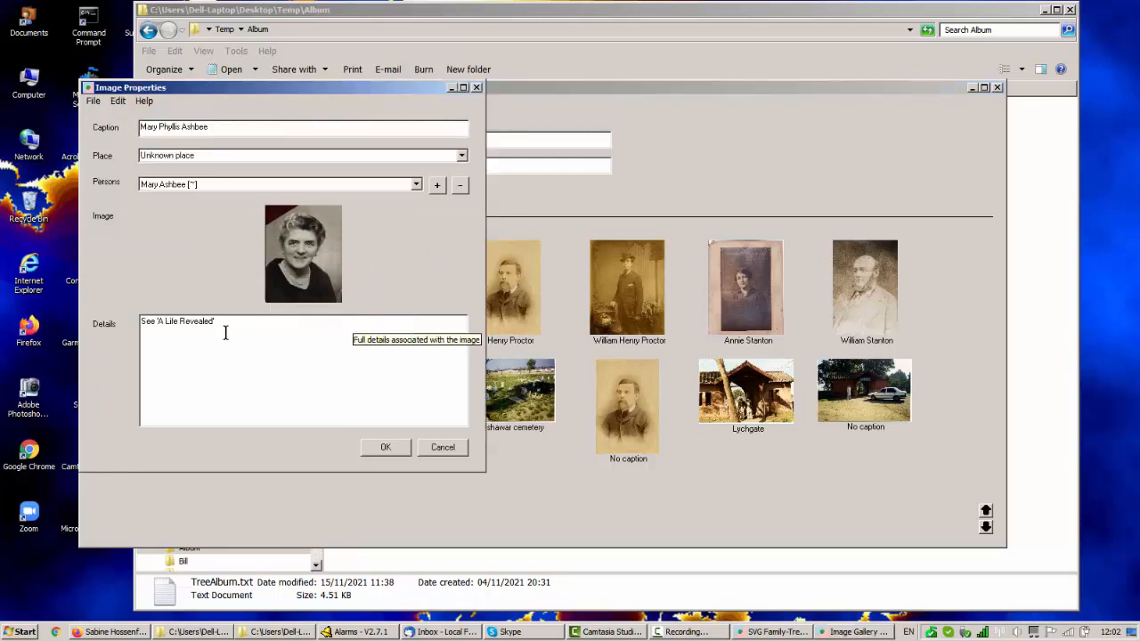
pyautogui.moveTo(227, 326); pyautogui.dragTo(117, 324)
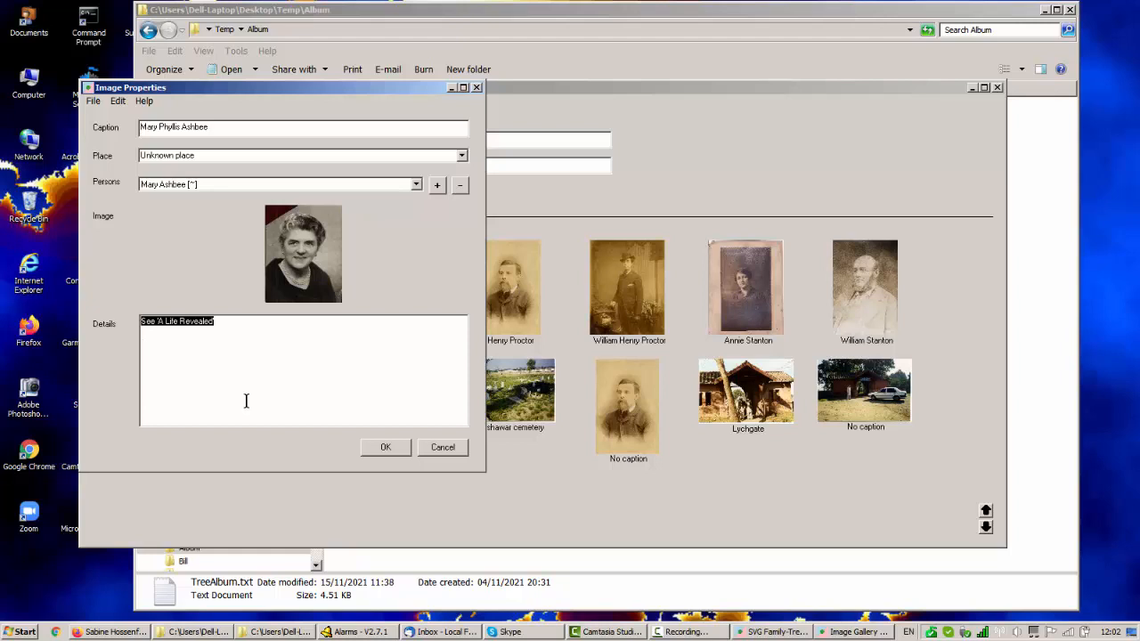
pyautogui.click(436, 448)
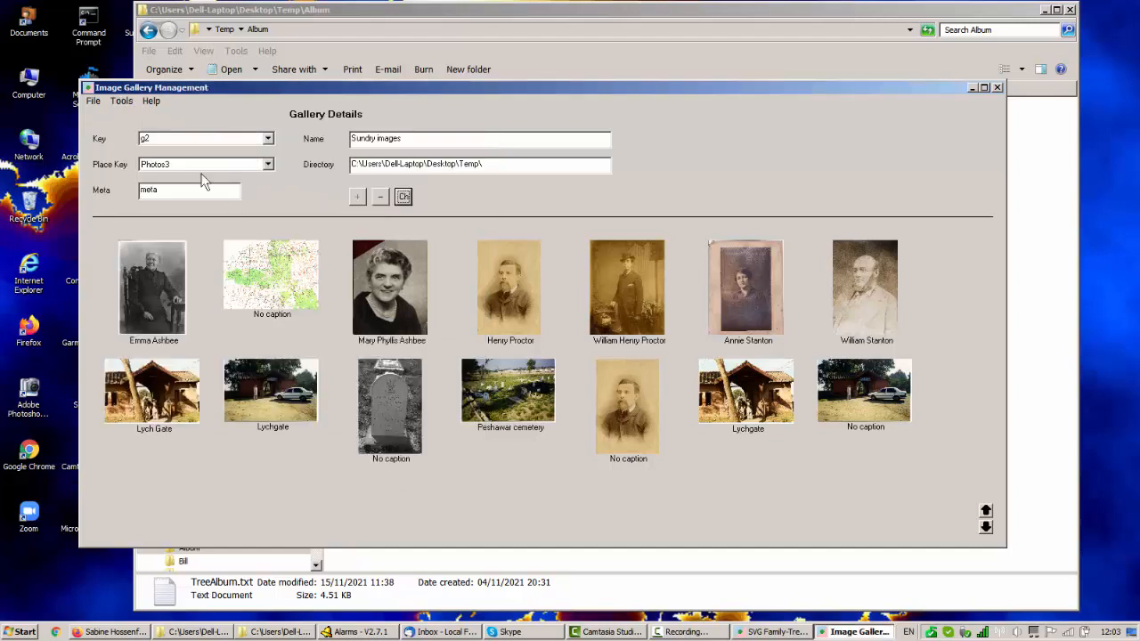
# Load gallery g1 and examine its directory path.
pyautogui.click(267, 139)
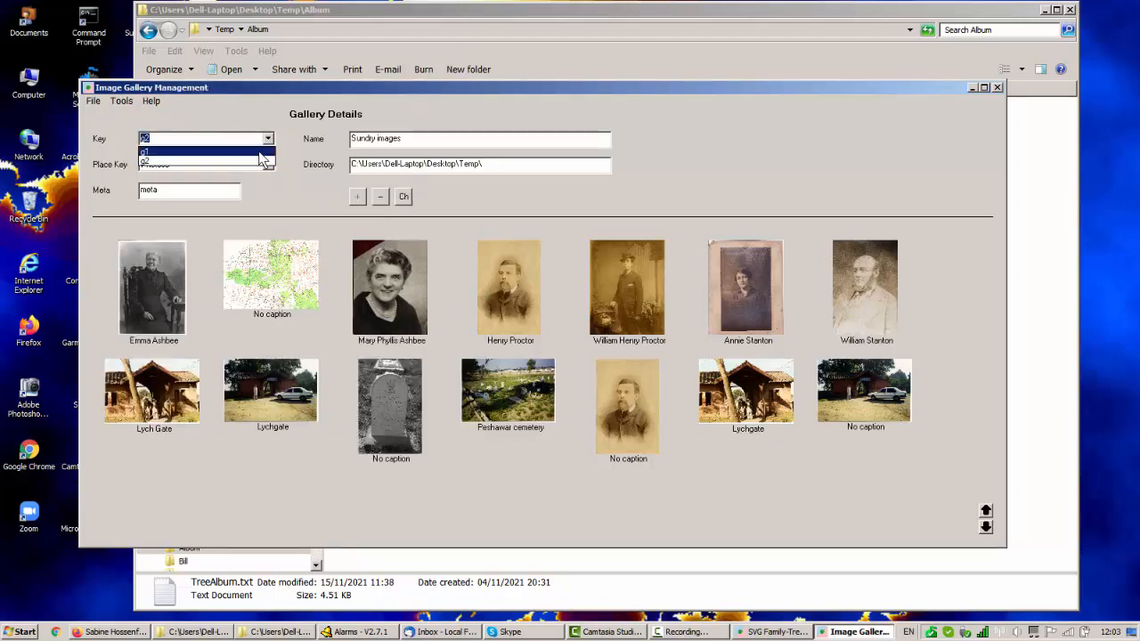
pyautogui.click(262, 153)
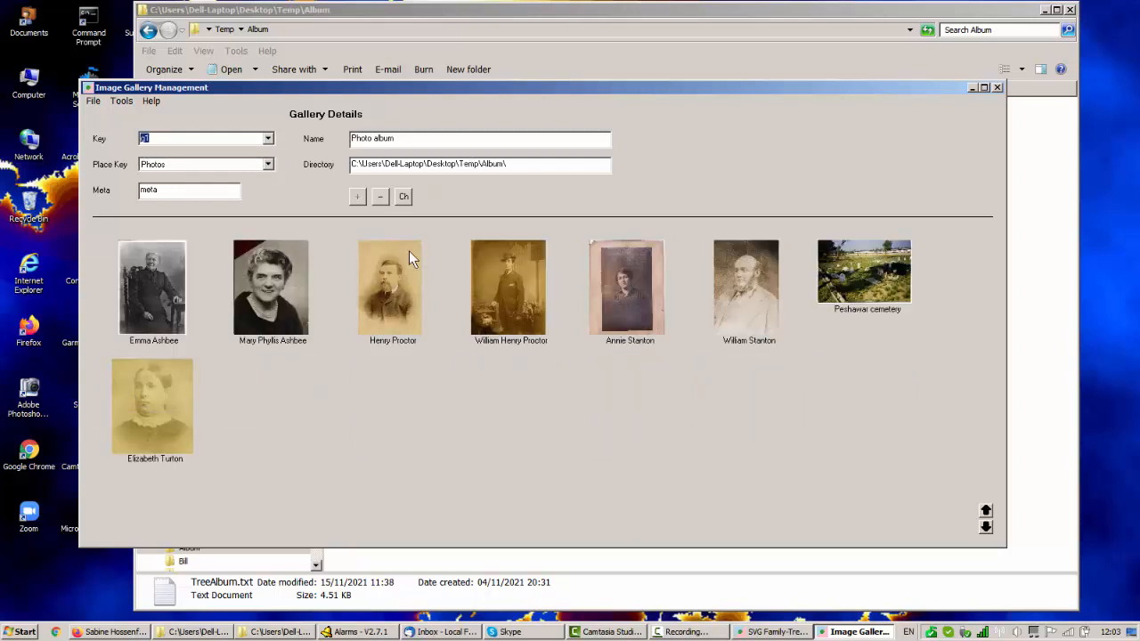
pyautogui.moveTo(510, 165); pyautogui.dragTo(350, 168)
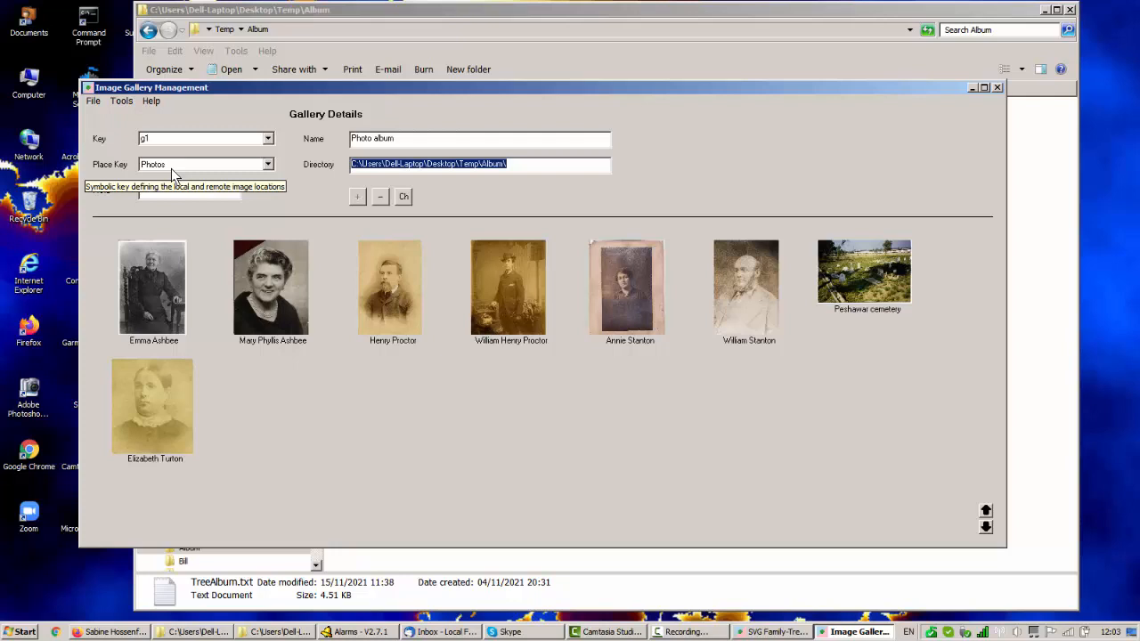
pyautogui.click(514, 166)
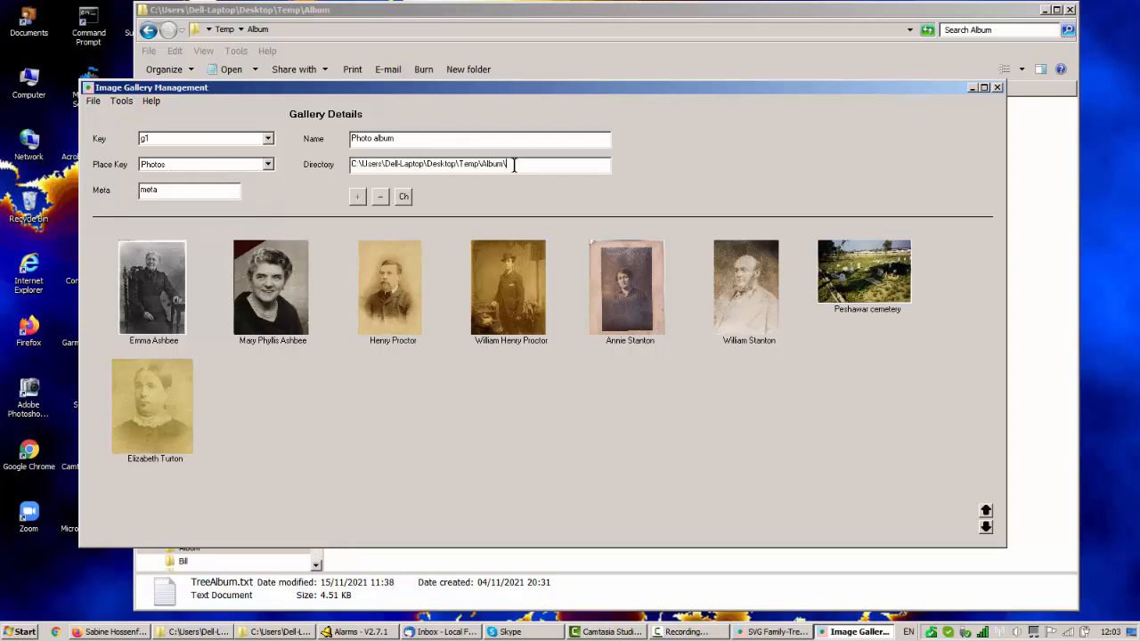
pyautogui.moveTo(514, 166); pyautogui.dragTo(466, 167)
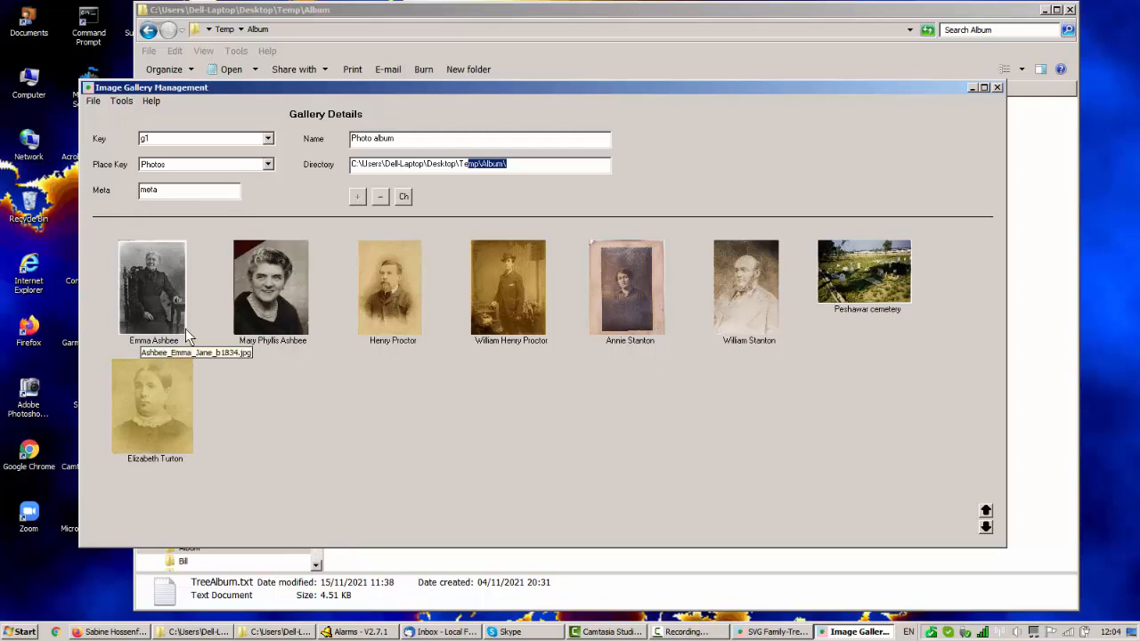
# Examine the details and place of the Peshawar cemetery image, and close its properties without saving.
pyautogui.rightClick(871, 292)
pyautogui.click(892, 302)
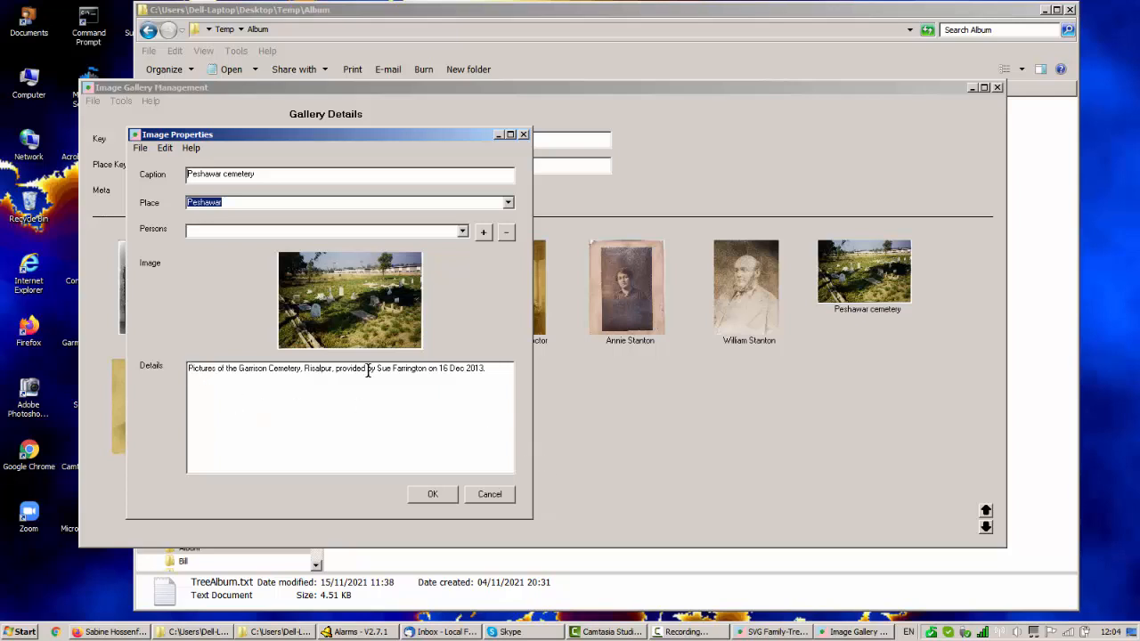
pyautogui.click(506, 371)
pyautogui.moveTo(193, 371); pyautogui.dragTo(148, 370)
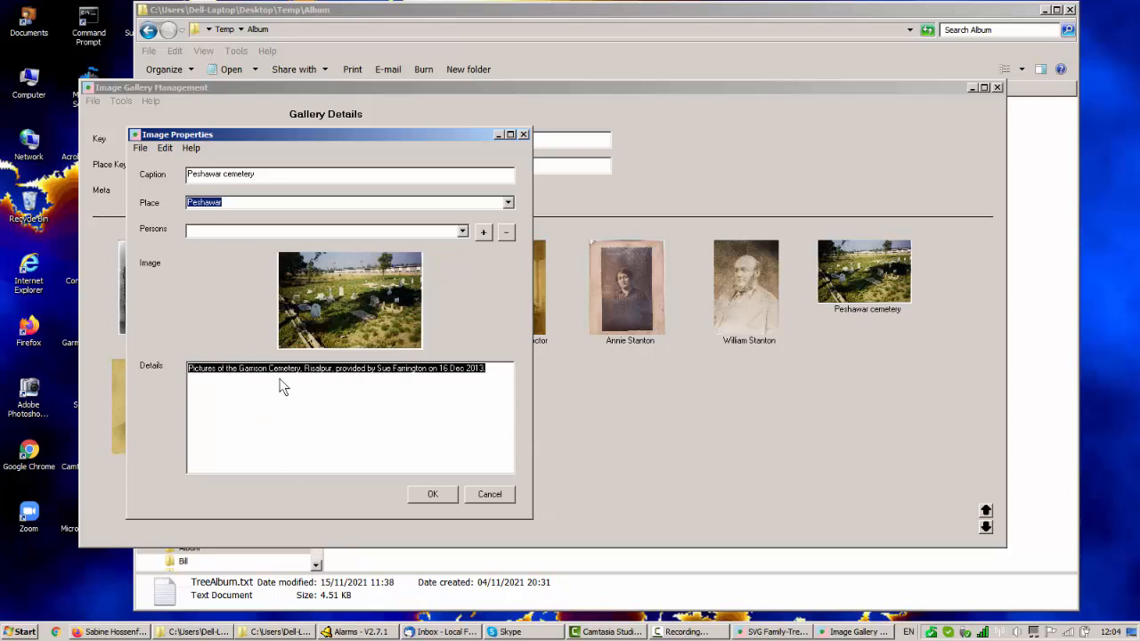
pyautogui.click(241, 201)
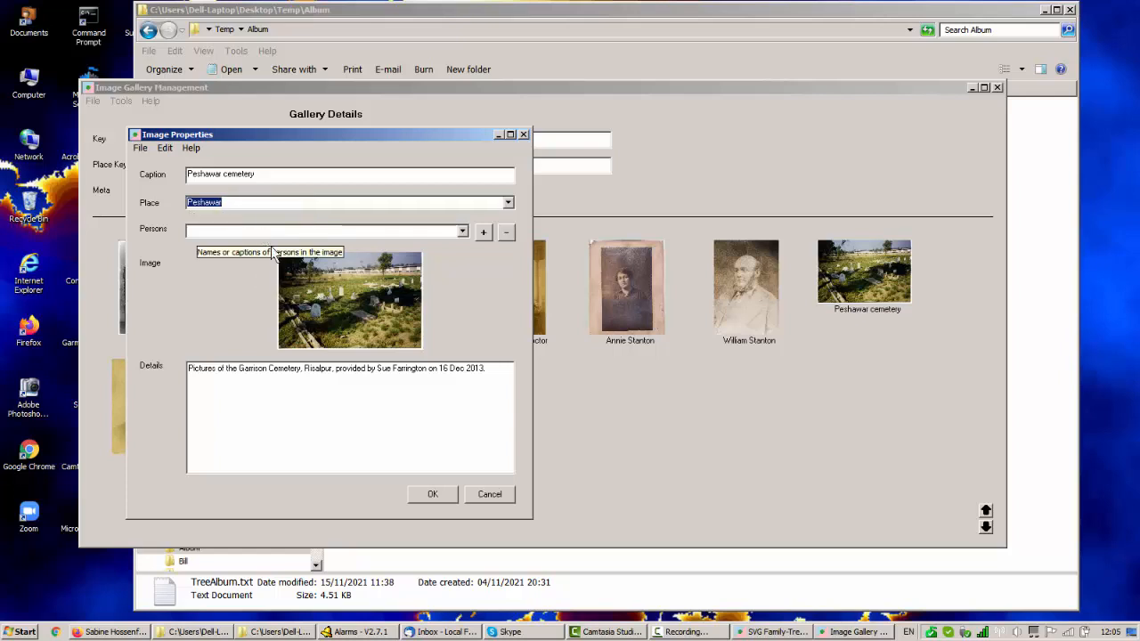
pyautogui.click(490, 494)
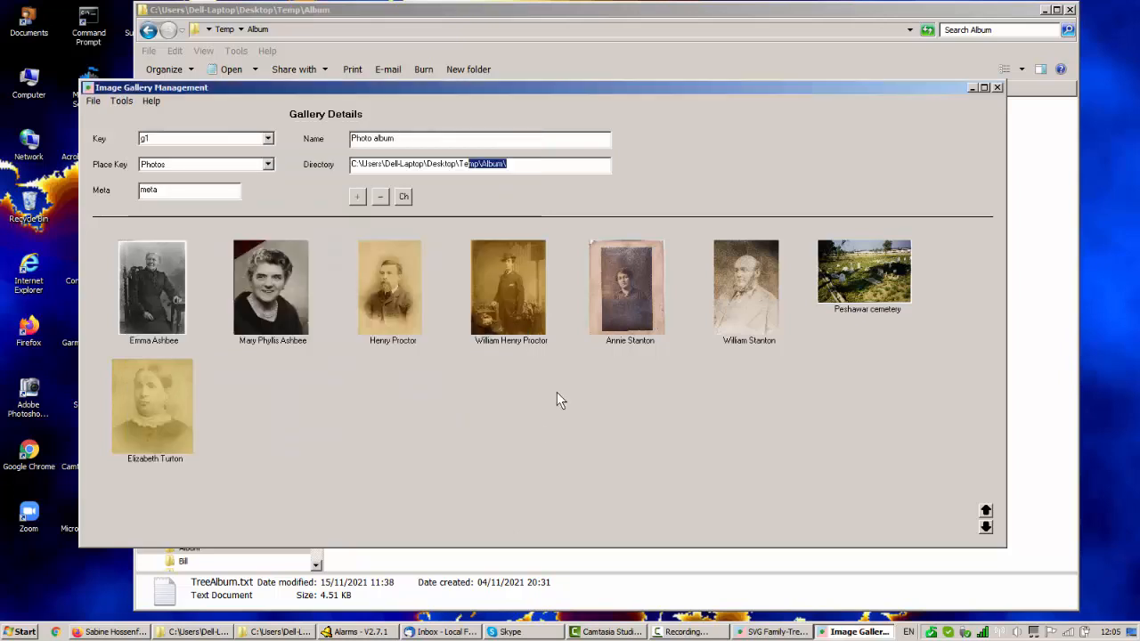
# Open the properties of the third portrait, inspect its linked persons and the list for adding a person, and close that list without choosing anyone.
pyautogui.rightClick(384, 298)
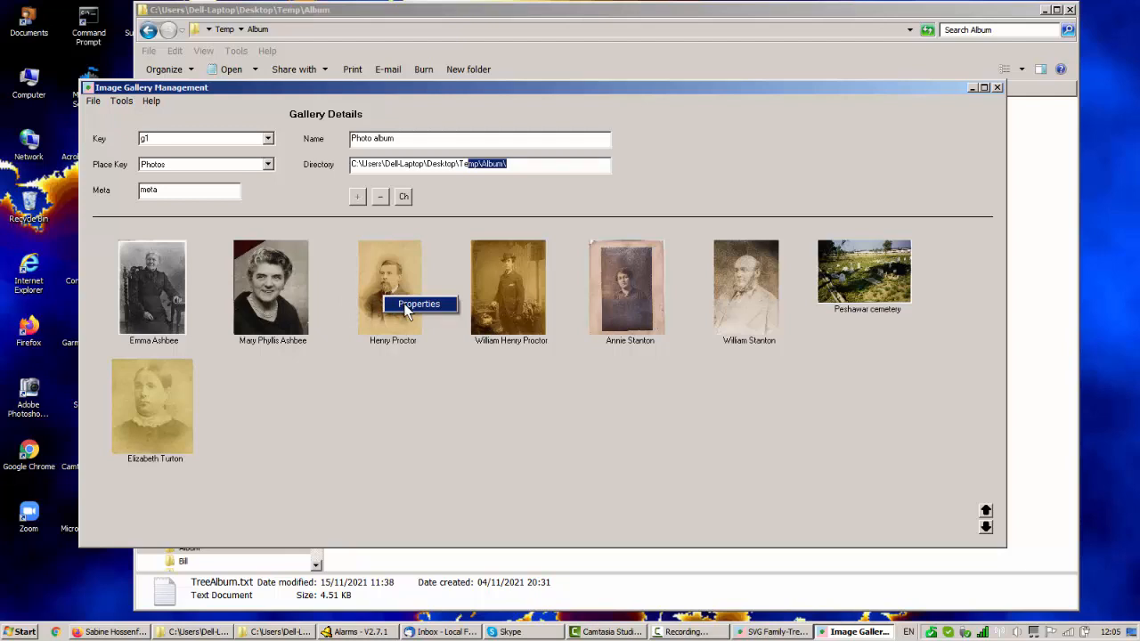
pyautogui.click(406, 305)
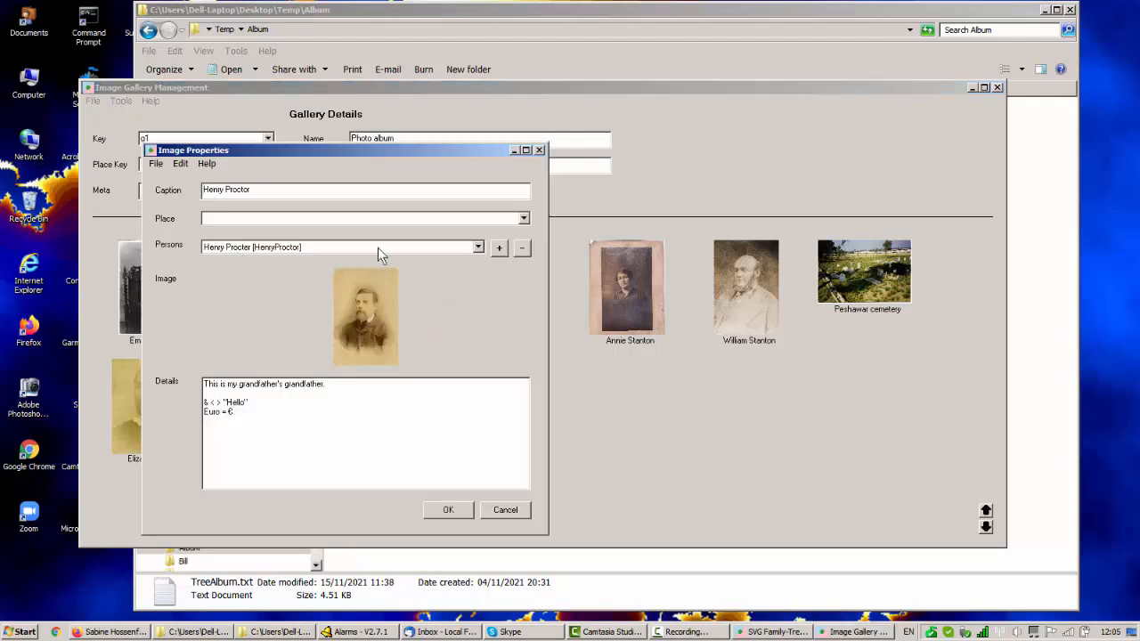
pyautogui.click(480, 248)
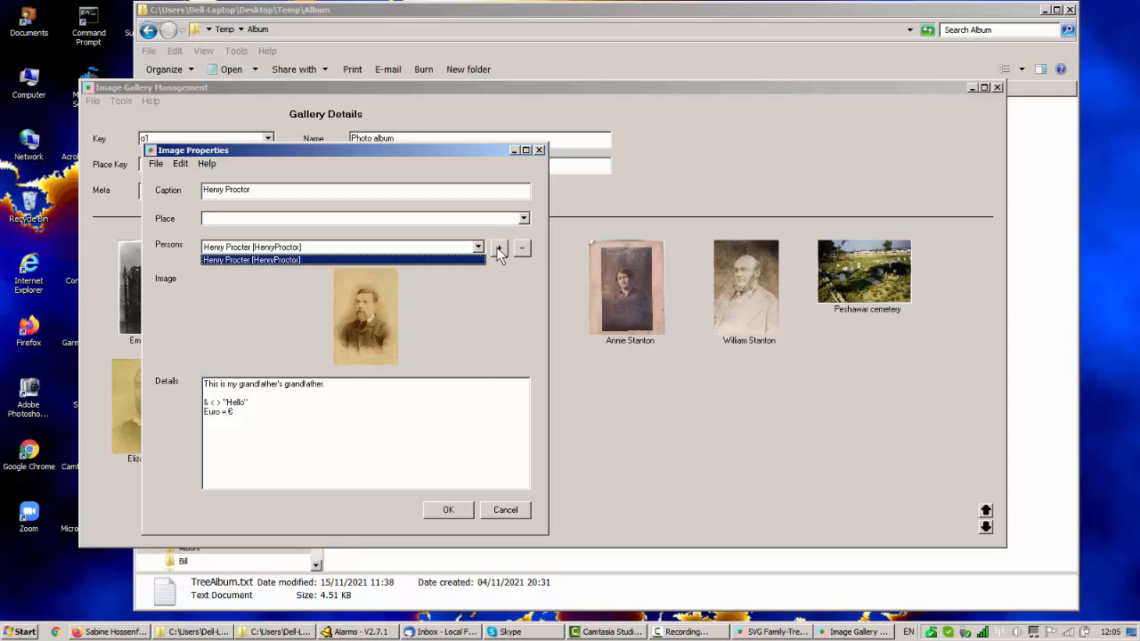
pyautogui.click(498, 249)
pyautogui.click(498, 249)
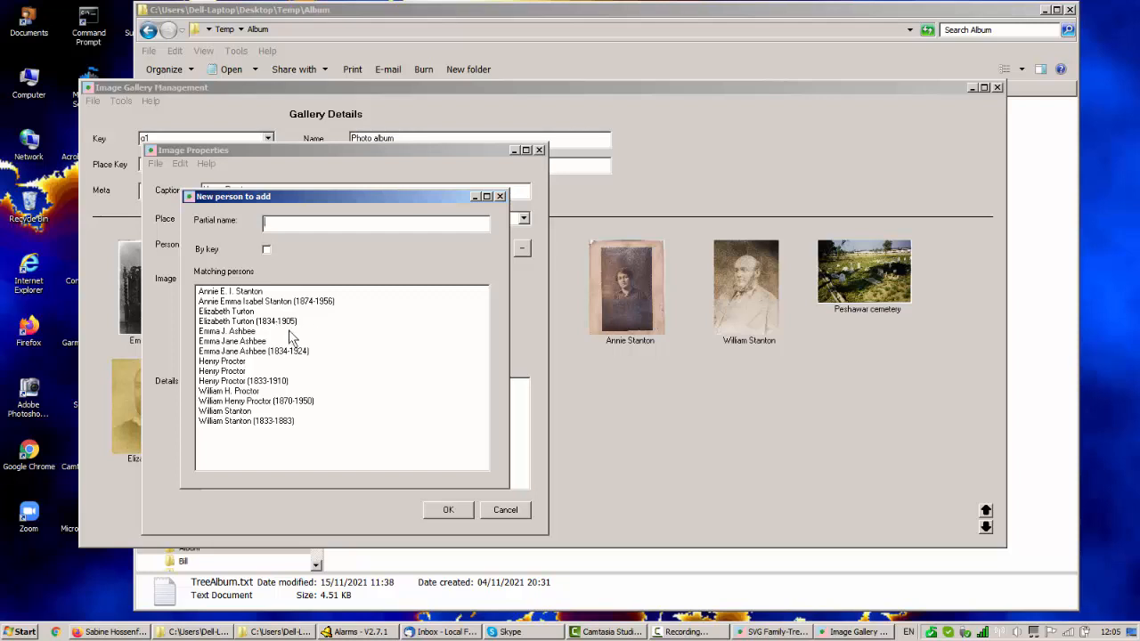
pyautogui.click(499, 196)
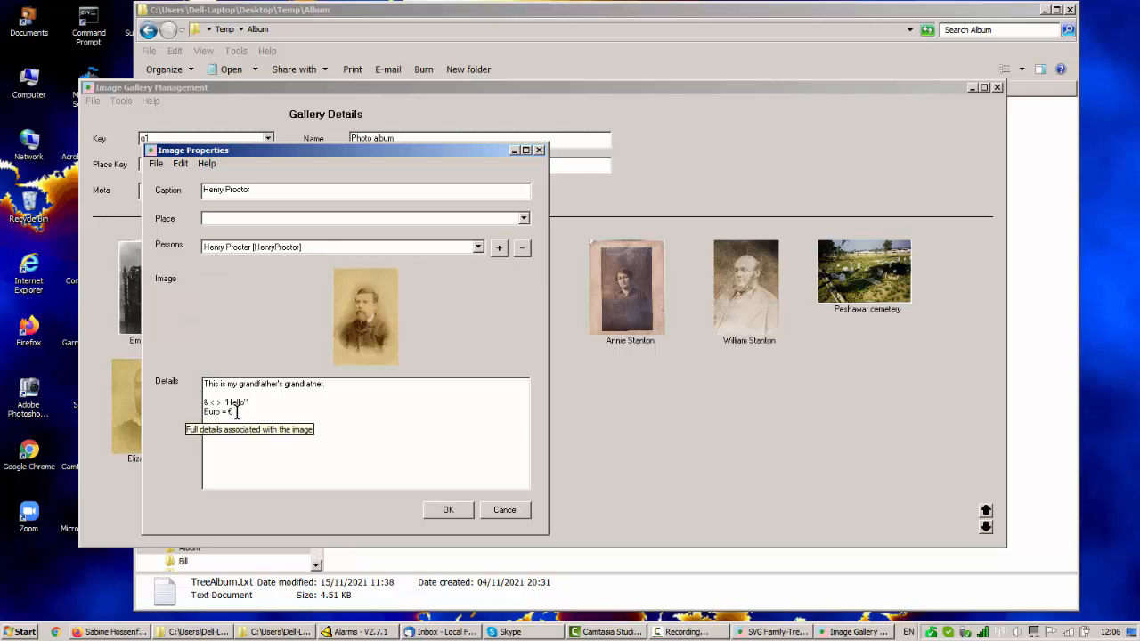
# Examine the special characters in the third portrait's details text, and close its properties without saving.
pyautogui.moveTo(234, 412); pyautogui.dragTo(203, 401)
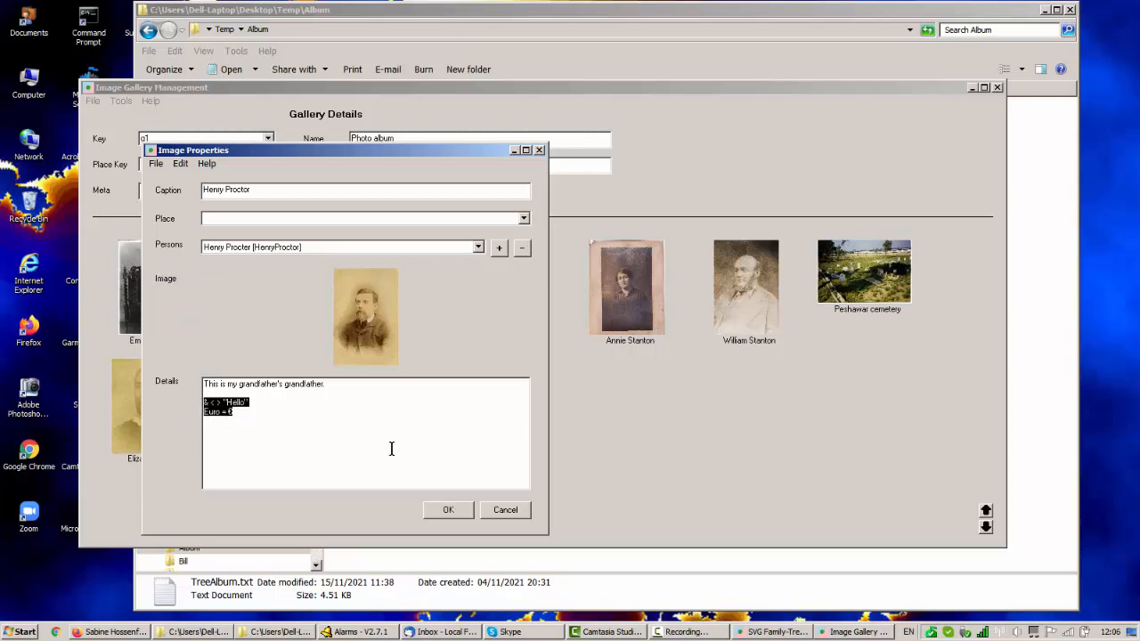
pyautogui.click(240, 414)
pyautogui.moveTo(221, 400); pyautogui.dragTo(181, 399)
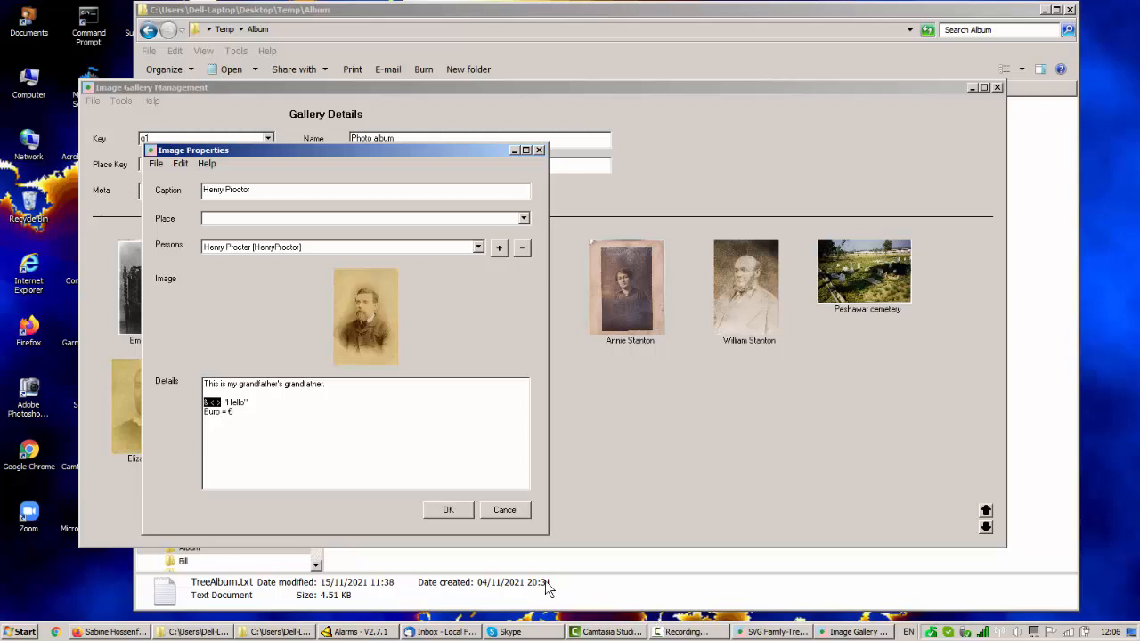
pyautogui.click(510, 510)
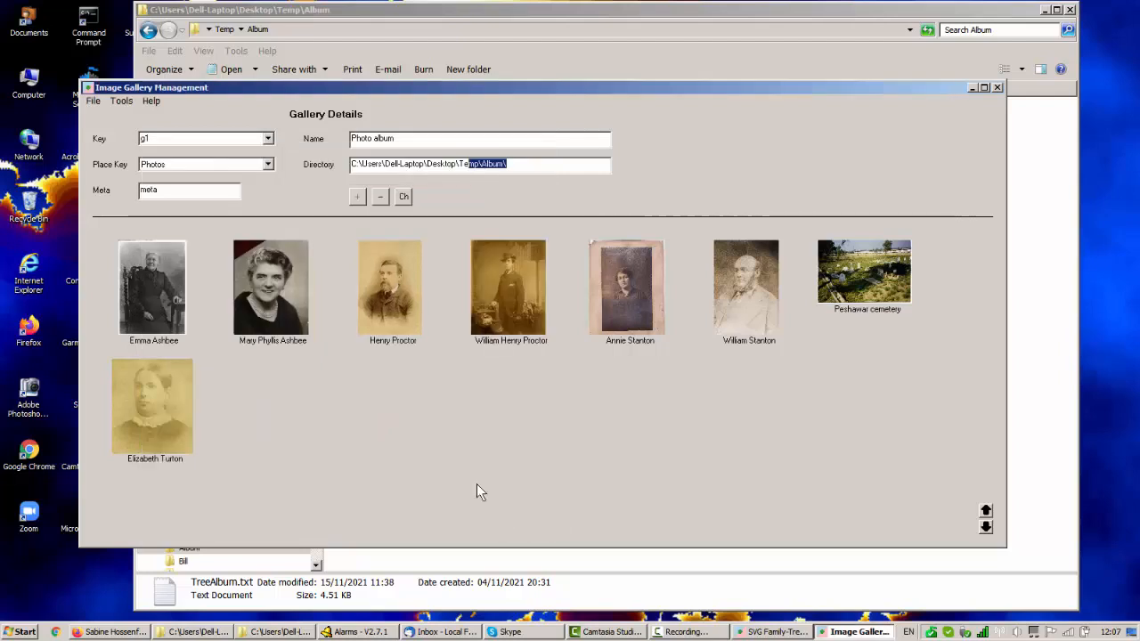
# Examine the properties of the second portrait in gallery g1, and close the form without saving.
pyautogui.rightClick(266, 292)
pyautogui.click(293, 300)
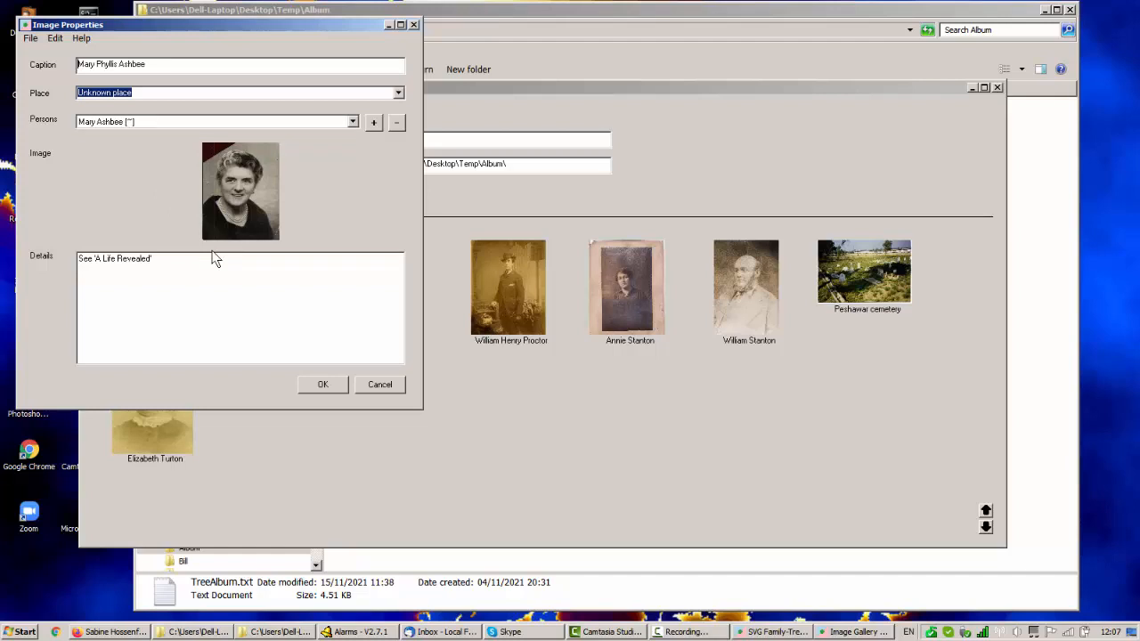
pyautogui.click(380, 384)
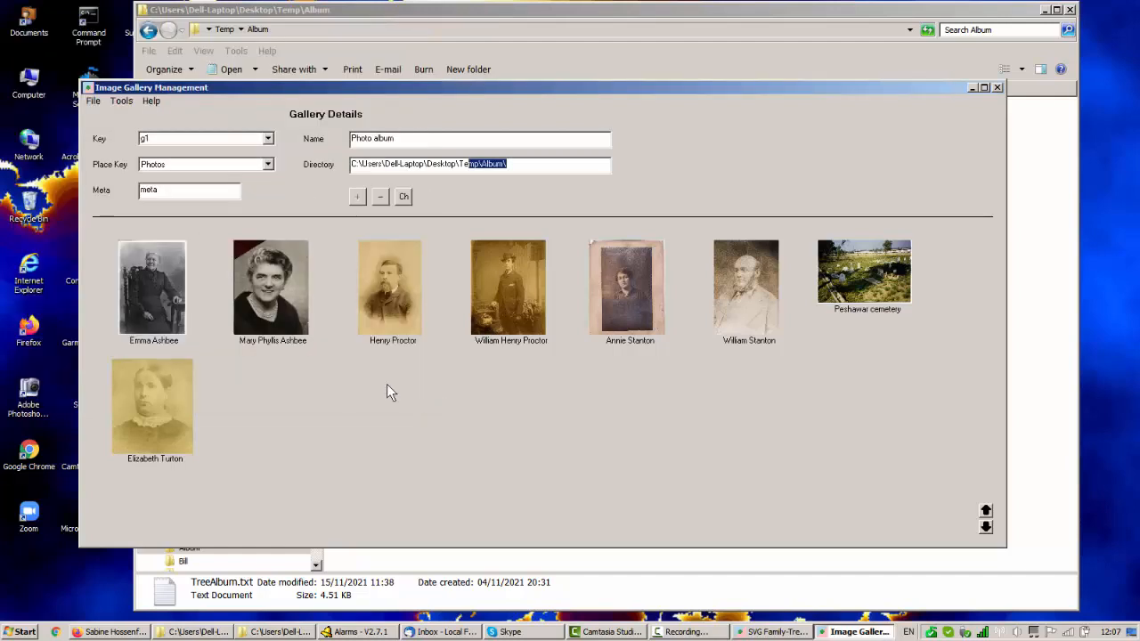
# Open the fourth portrait's properties in gallery g1, remove its linked person, and save the form.
pyautogui.rightClick(509, 312)
pyautogui.click(537, 322)
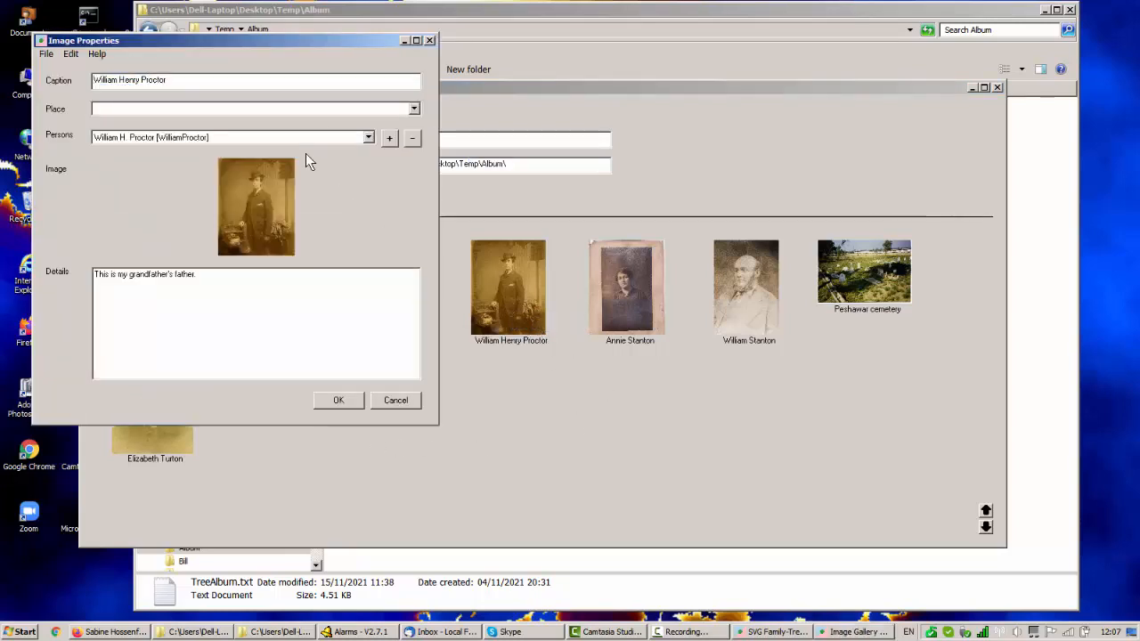
pyautogui.click(369, 138)
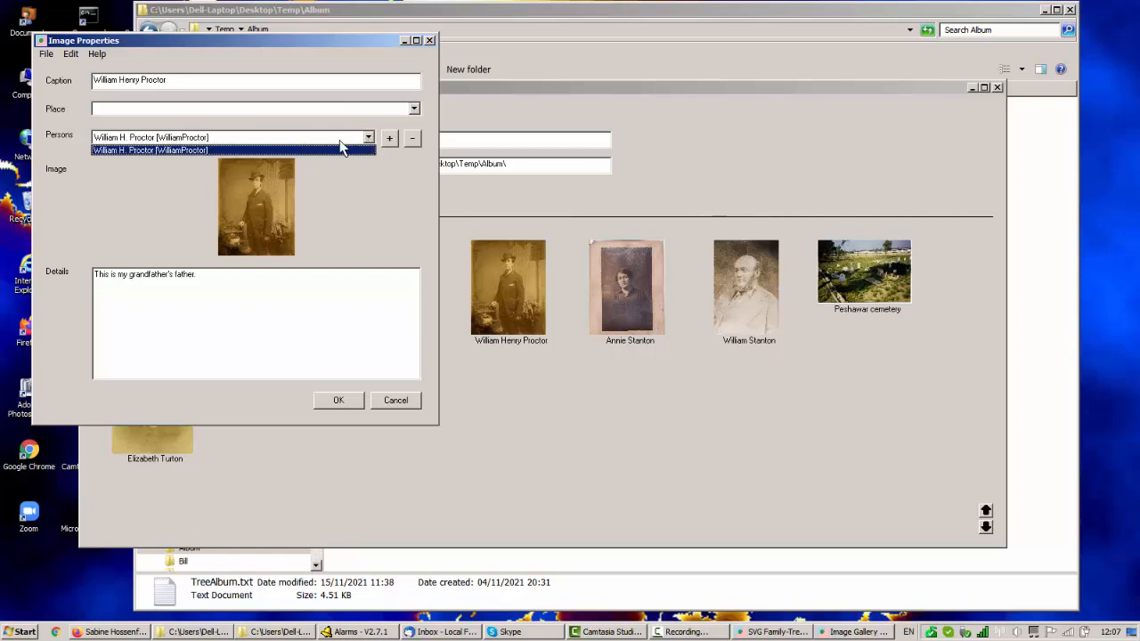
pyautogui.click(370, 139)
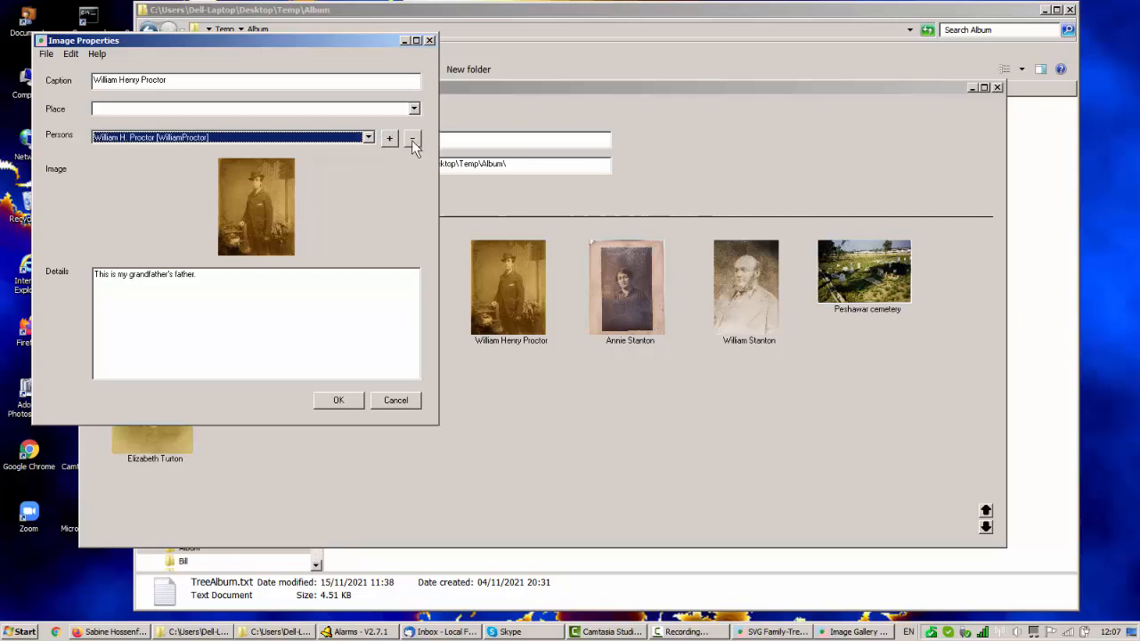
pyautogui.click(411, 139)
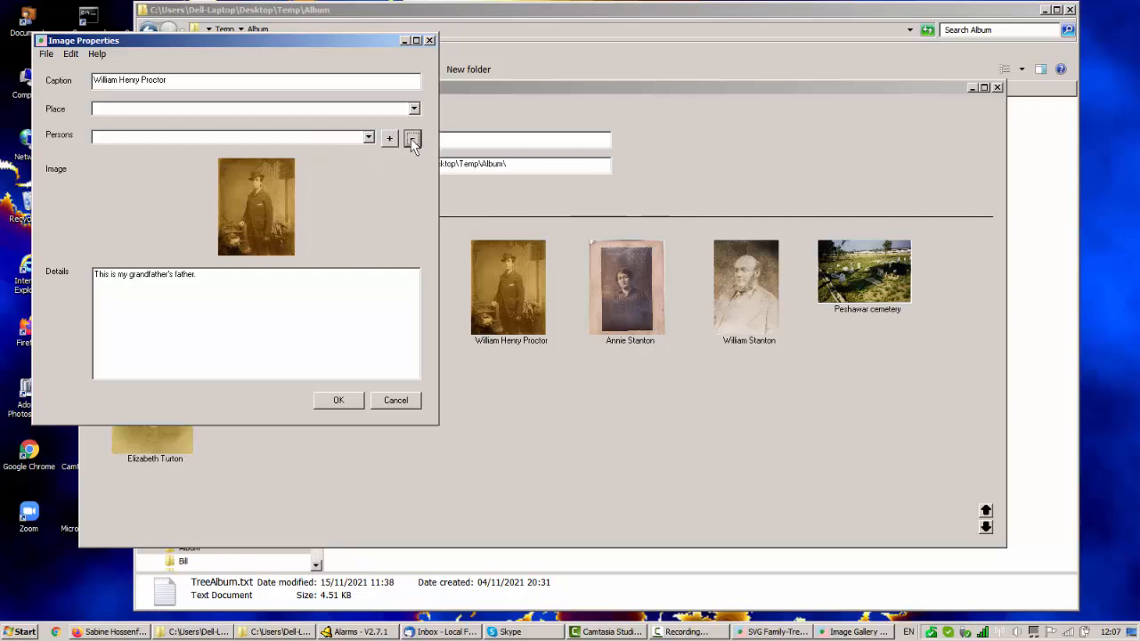
pyautogui.click(342, 399)
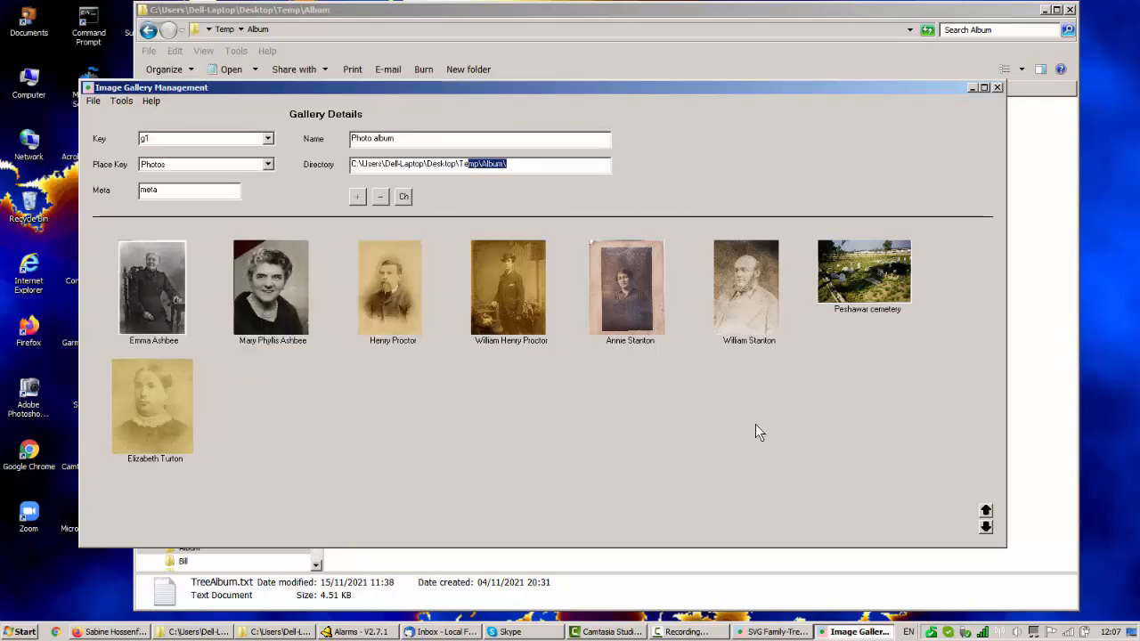
# Reopen the fourth portrait's properties and add the pictured person again, choosing the matching entry with only a middle initial.
pyautogui.rightClick(512, 303)
pyautogui.click(536, 307)
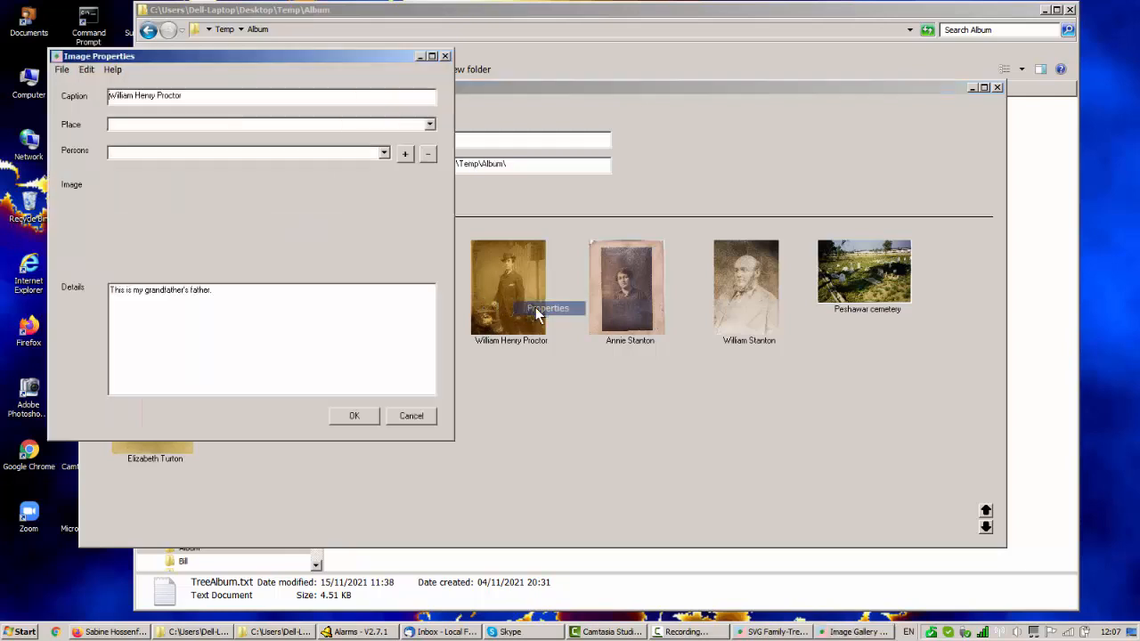
pyautogui.click(384, 154)
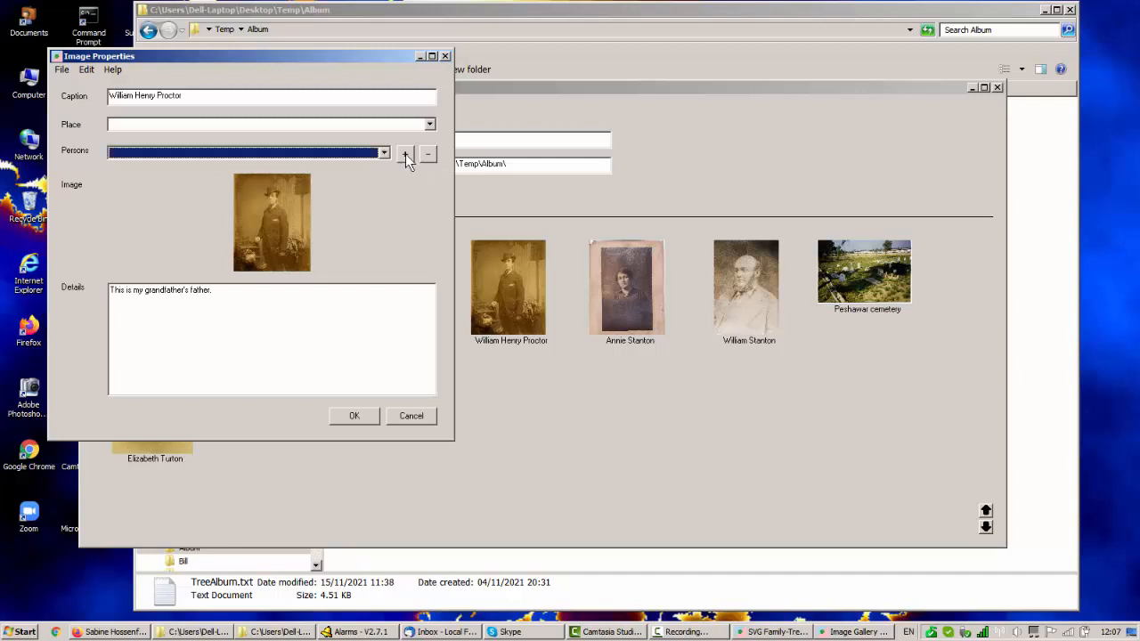
pyautogui.click(405, 154)
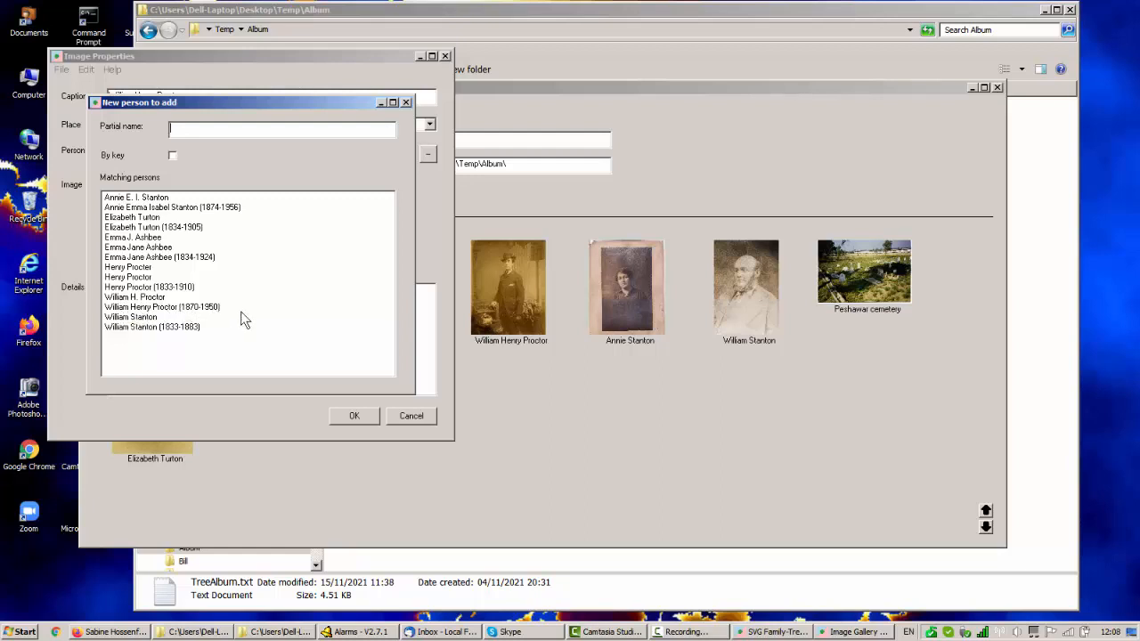
pyautogui.doubleClick(147, 296)
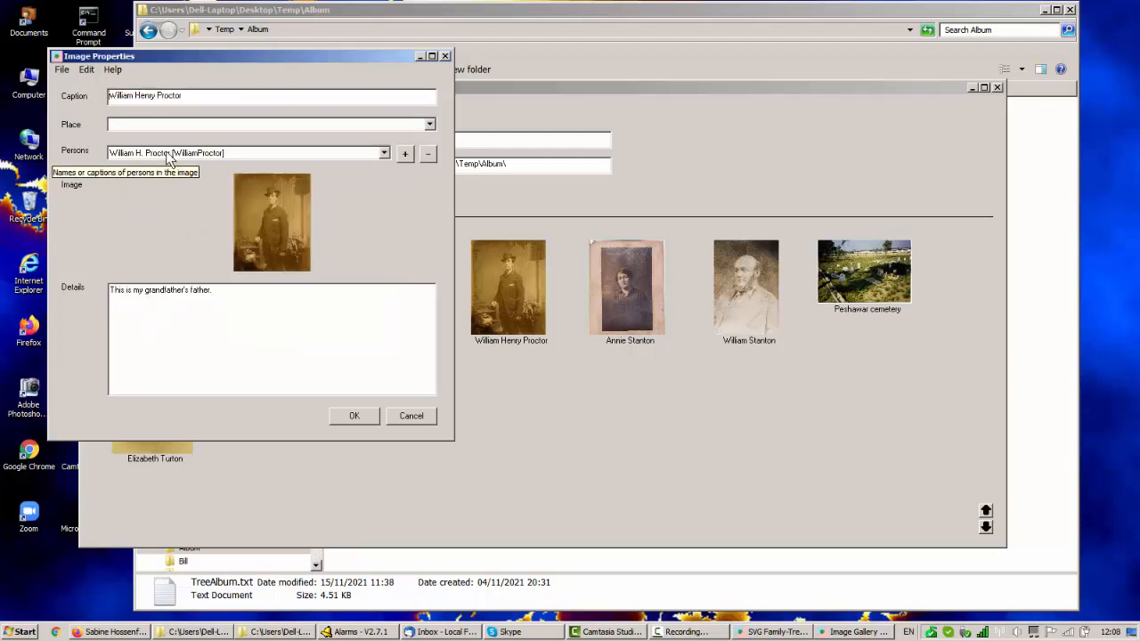
pyautogui.click(385, 153)
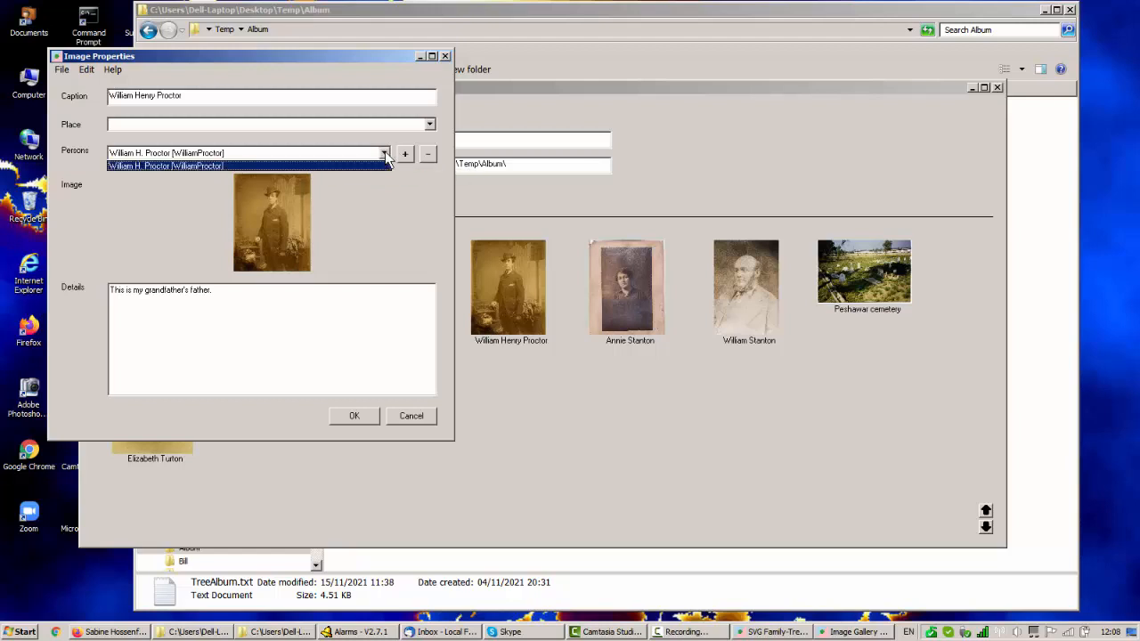
pyautogui.click(409, 212)
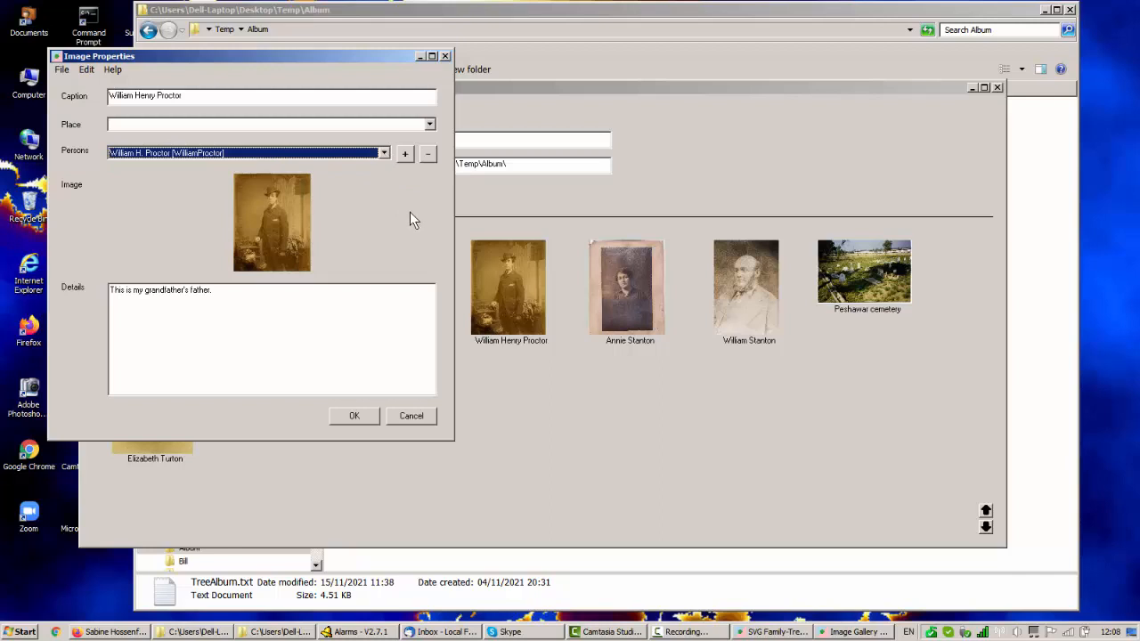
# Shorten the middle name in the fourth portrait's caption to the initial "H." and save the properties.
pyautogui.click(154, 96)
pyautogui.moveTo(154, 96); pyautogui.dragTo(139, 96)
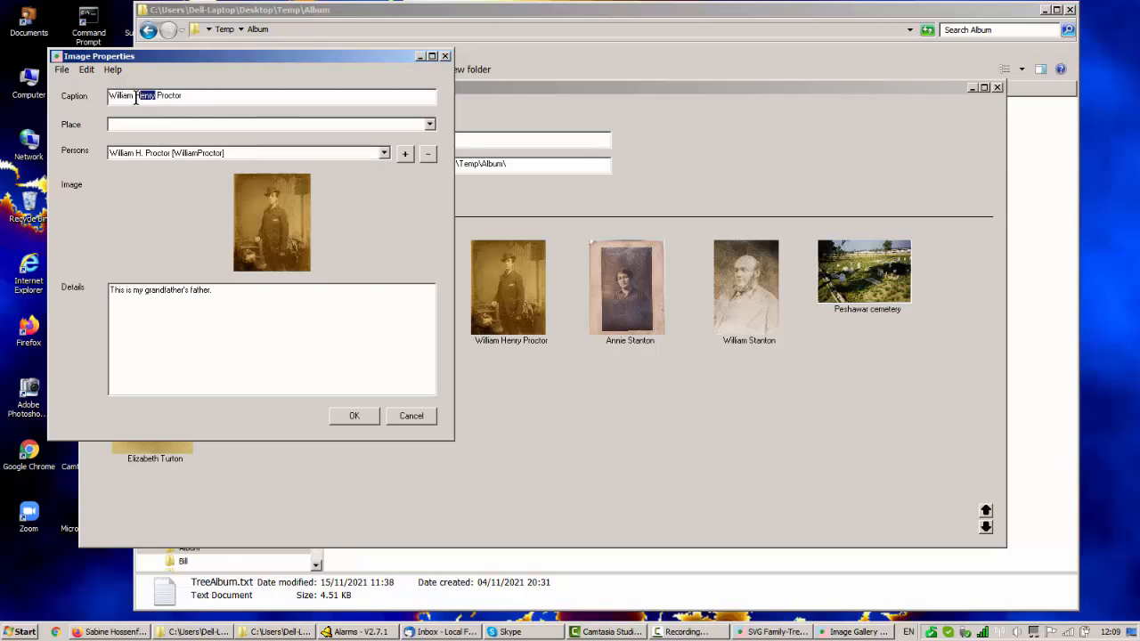
pyautogui.press('BackSpace')
pyautogui.click(356, 416)
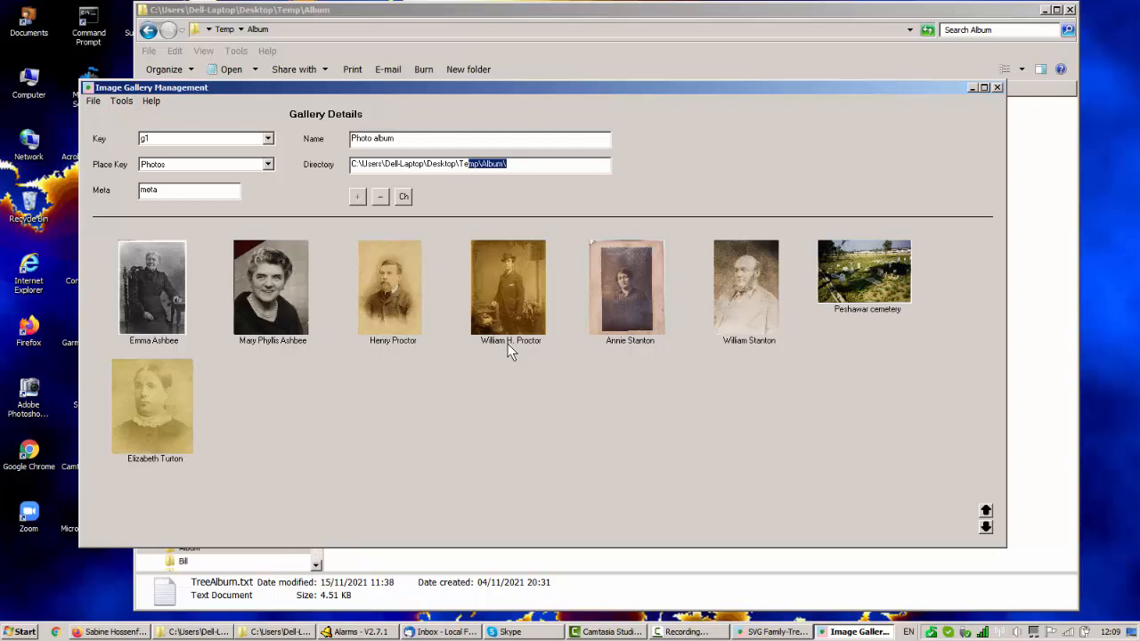
# Validate gallery g1 and dismiss the validation report.
pyautogui.click(122, 102)
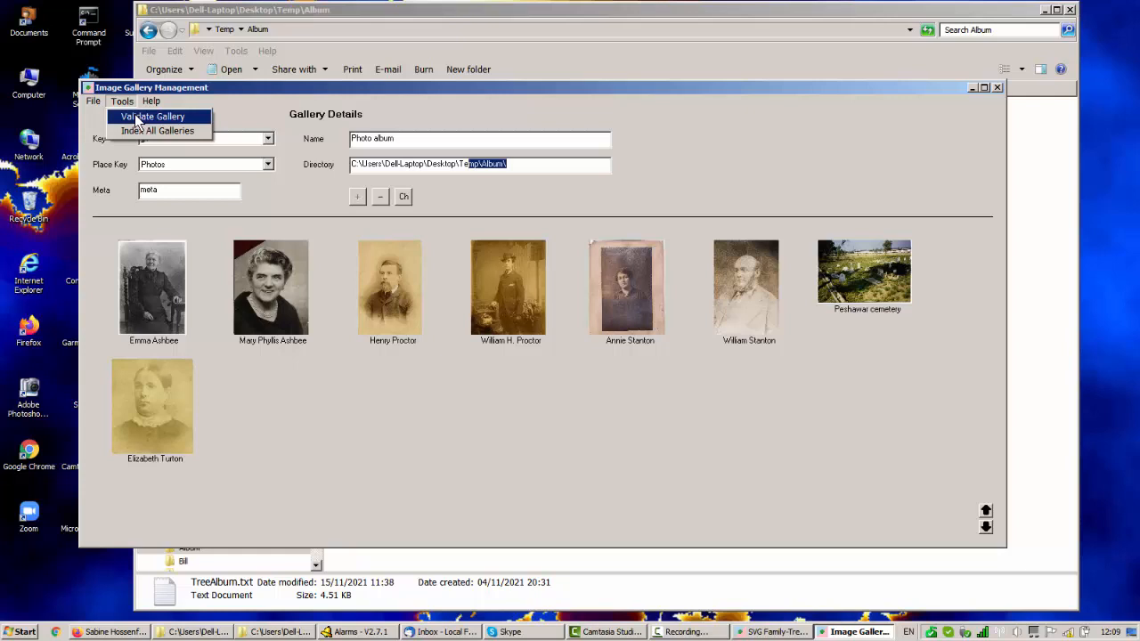
pyautogui.click(138, 117)
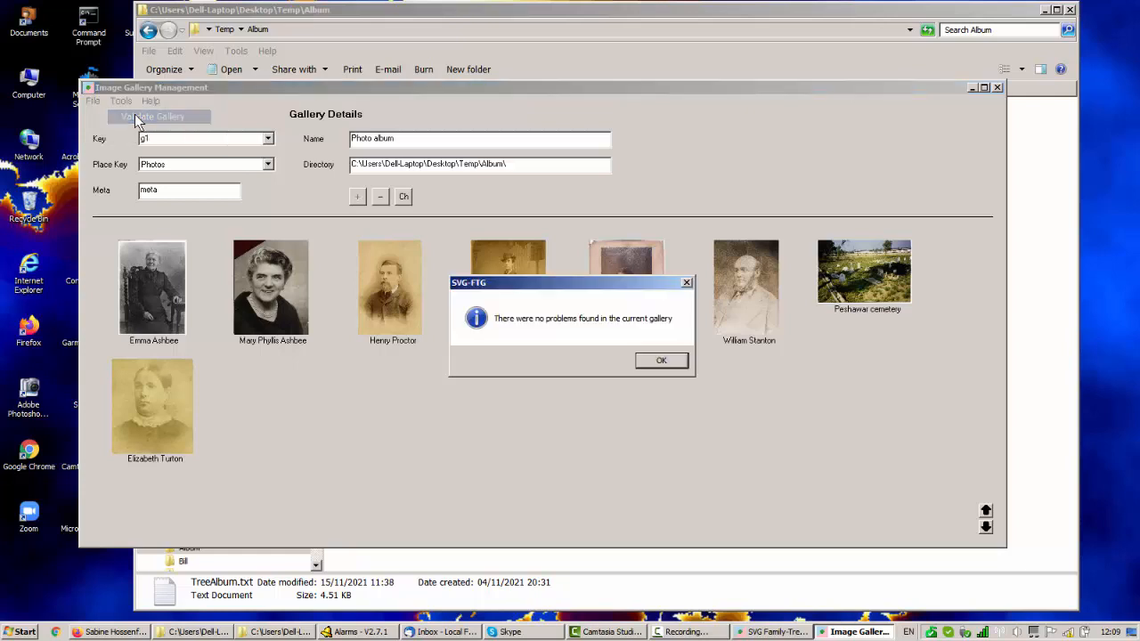
pyautogui.click(661, 363)
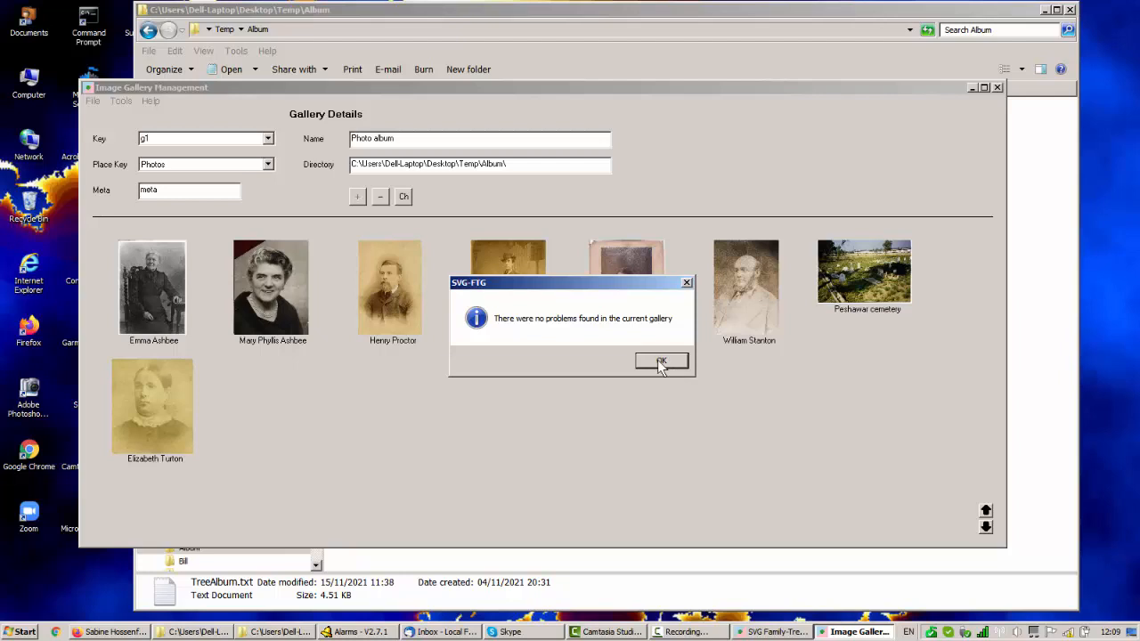
# Switch to gallery g2, validate it, and dismiss the validation report.
pyautogui.click(270, 140)
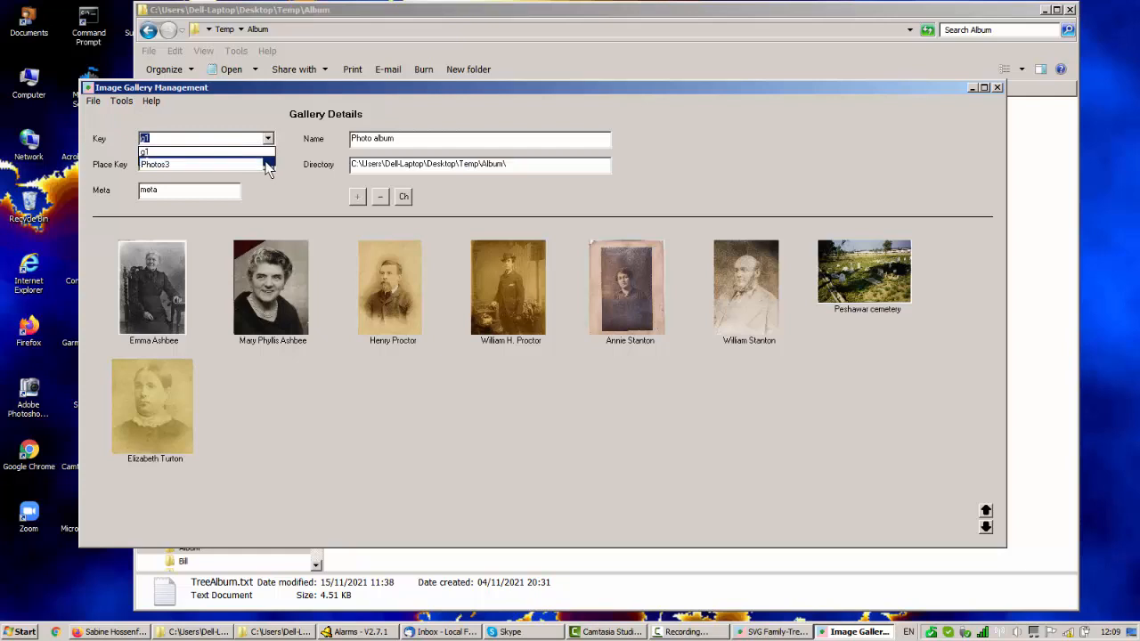
pyautogui.click(268, 165)
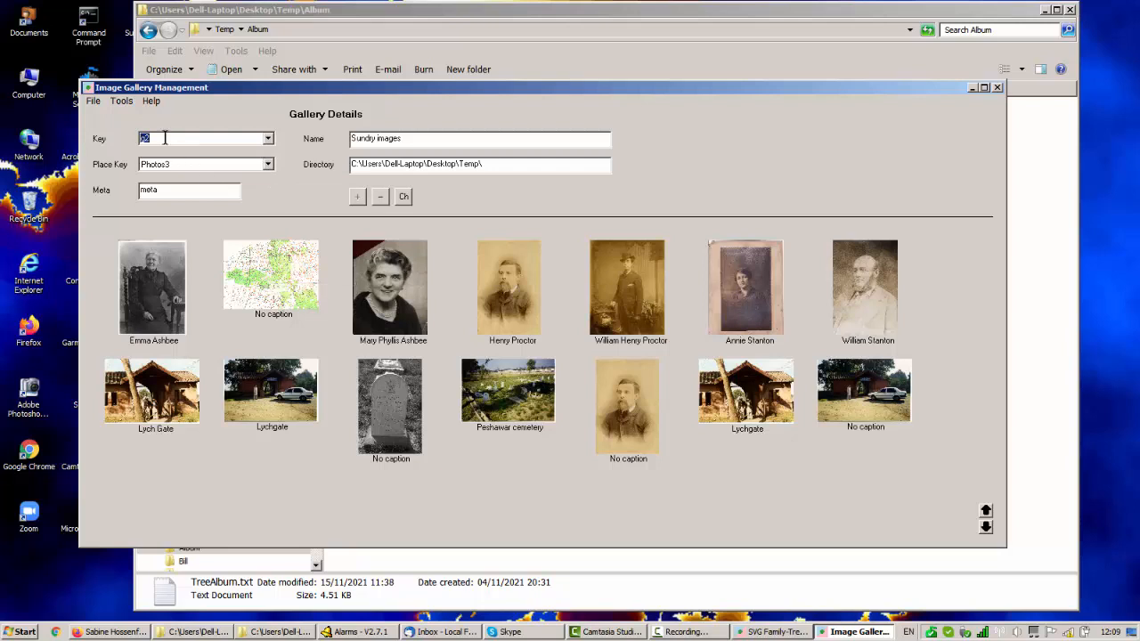
pyautogui.click(122, 101)
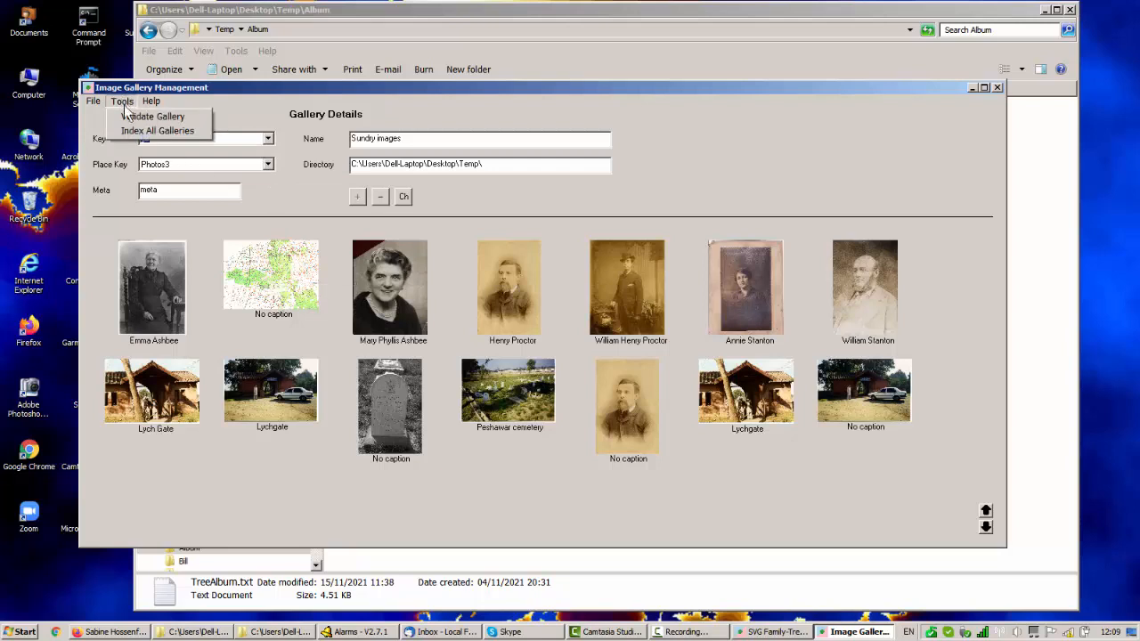
pyautogui.click(147, 117)
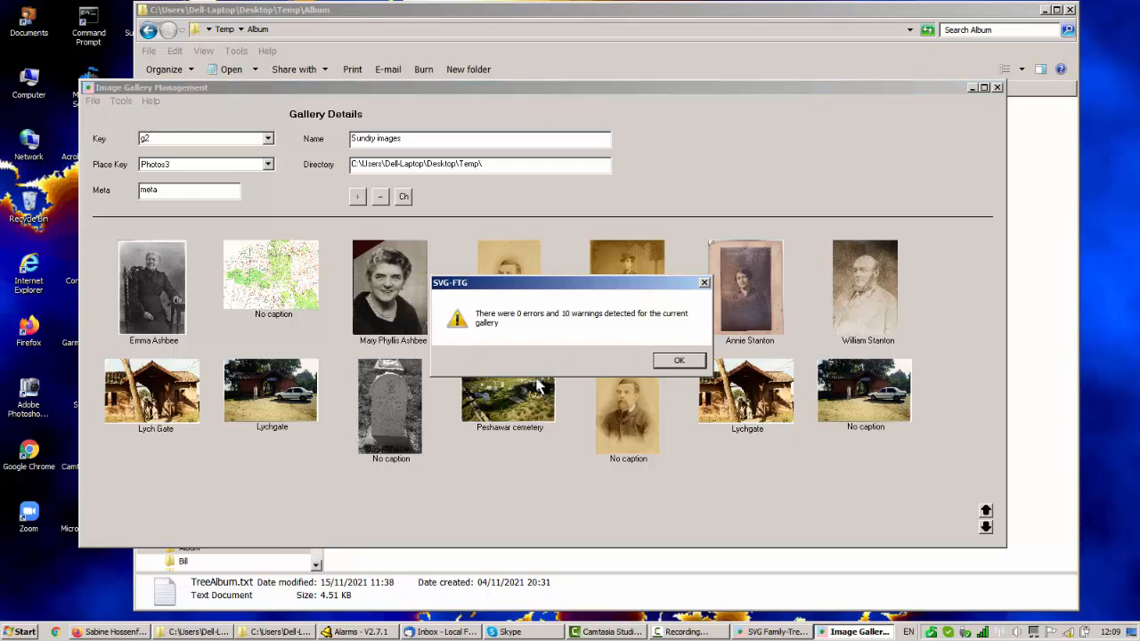
pyautogui.click(679, 362)
pyautogui.click(679, 362)
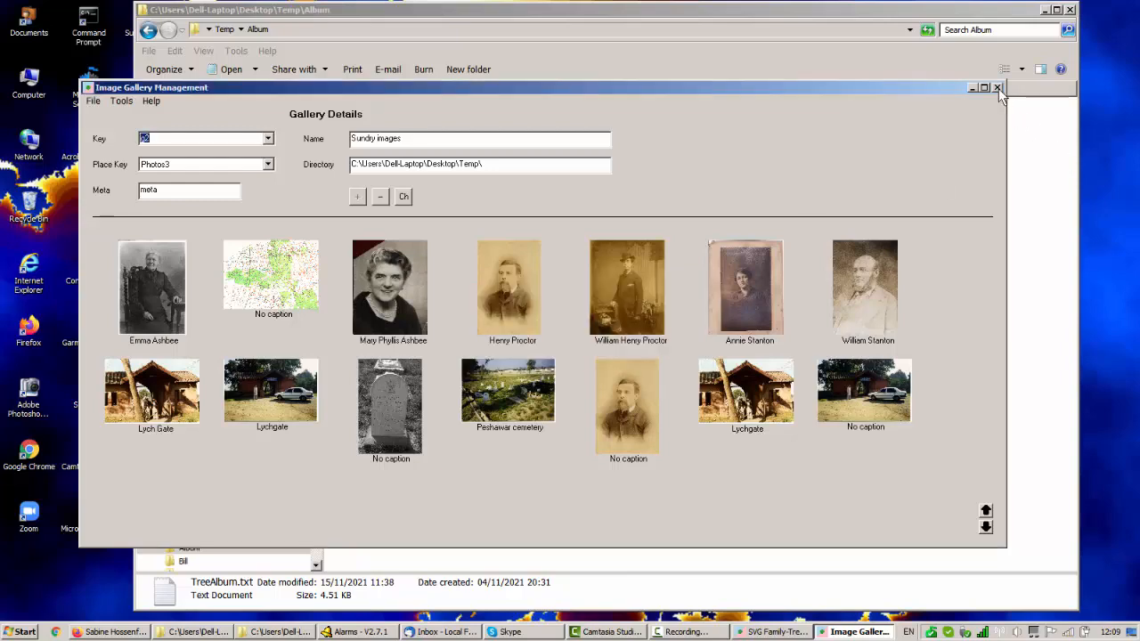
# Close the gallery management window and examine the image warnings in the generator's progress log.
pyautogui.click(998, 88)
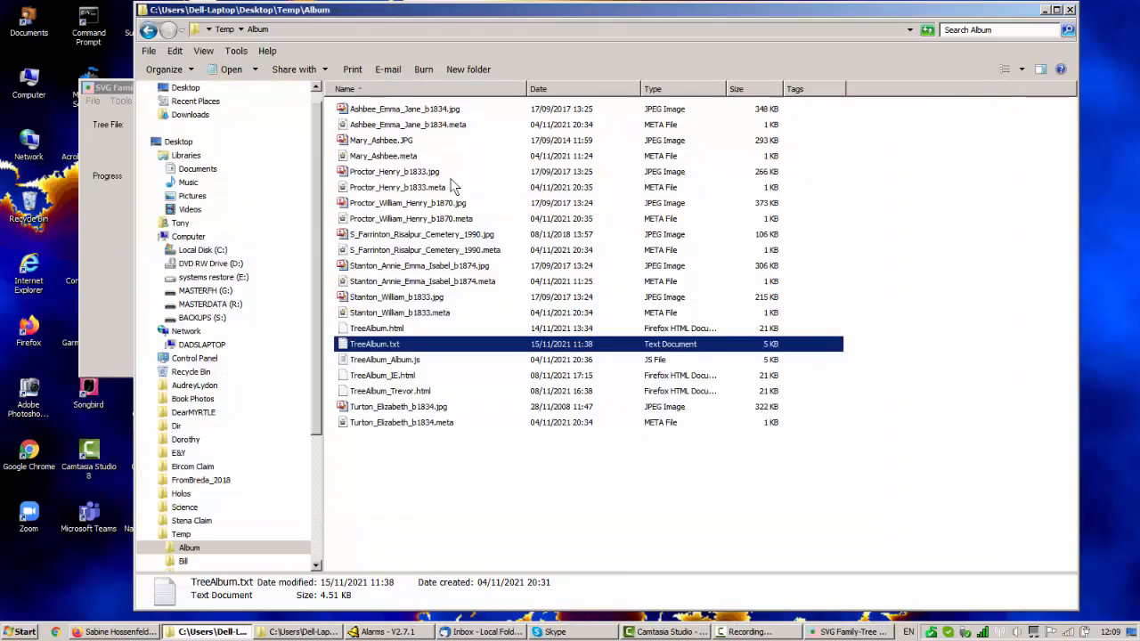
pyautogui.click(96, 82)
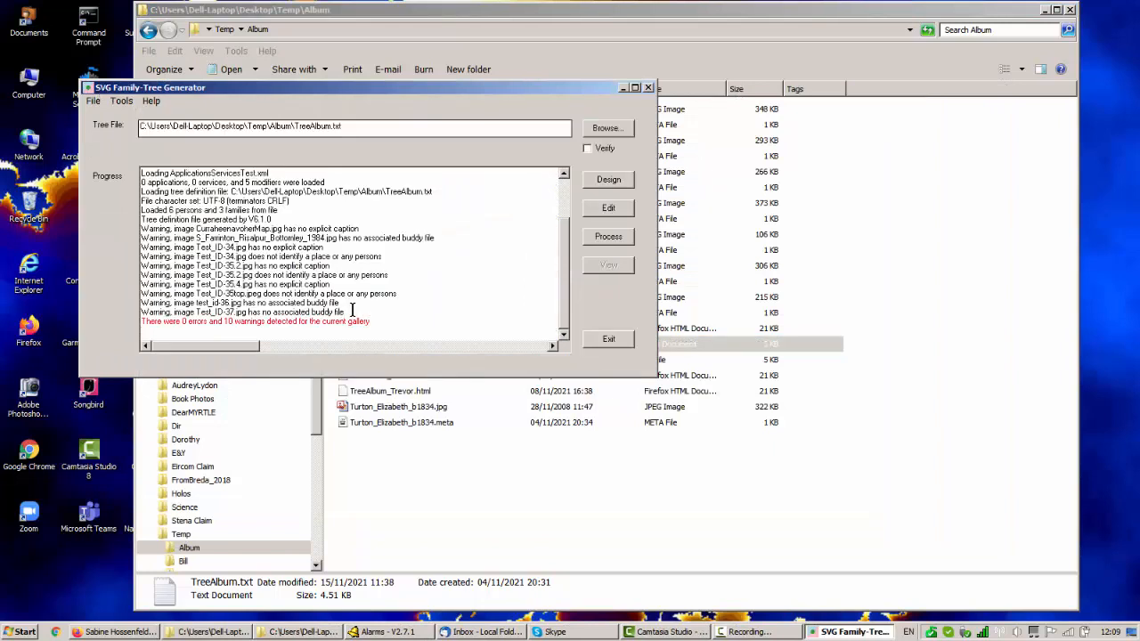
pyautogui.moveTo(345, 312); pyautogui.dragTo(116, 229)
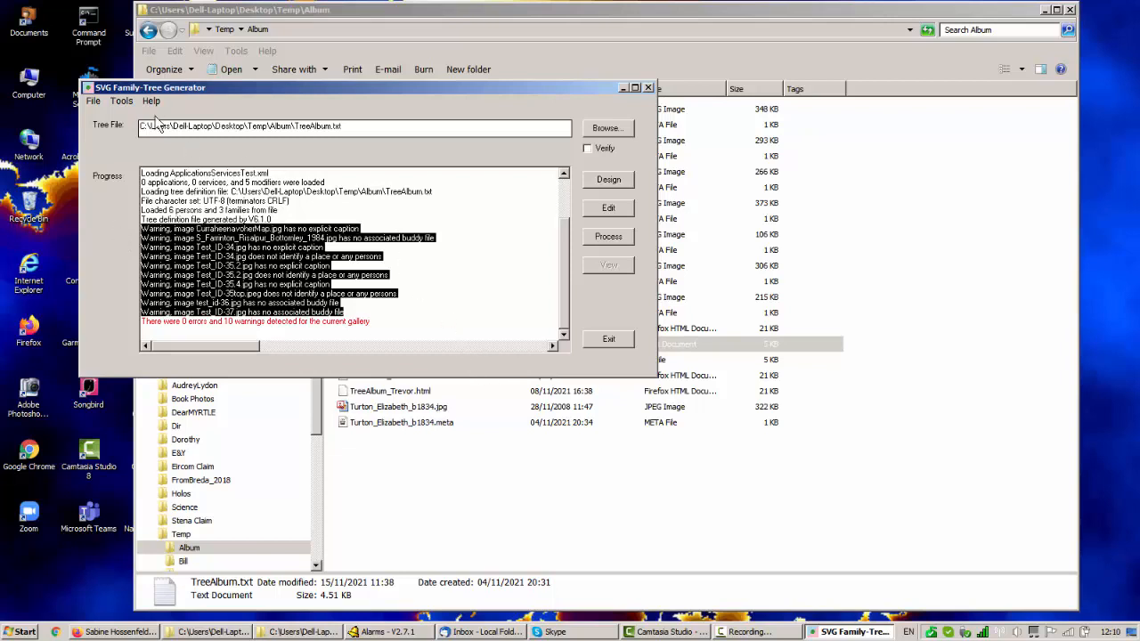
# Reopen gallery management and index all galleries.
pyautogui.click(122, 102)
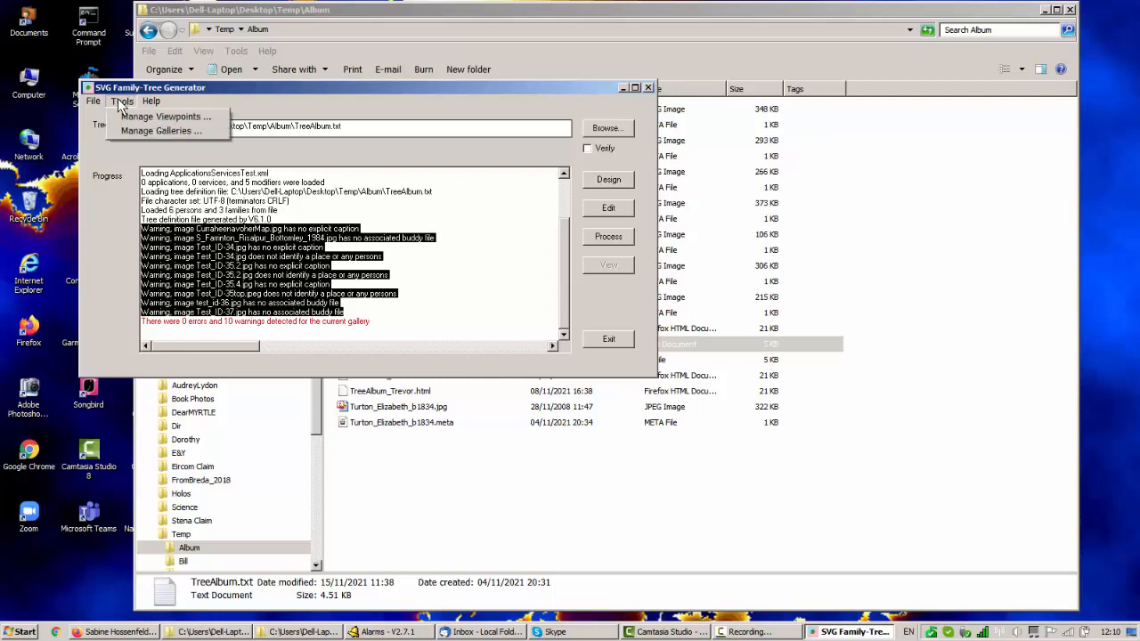
pyautogui.click(150, 132)
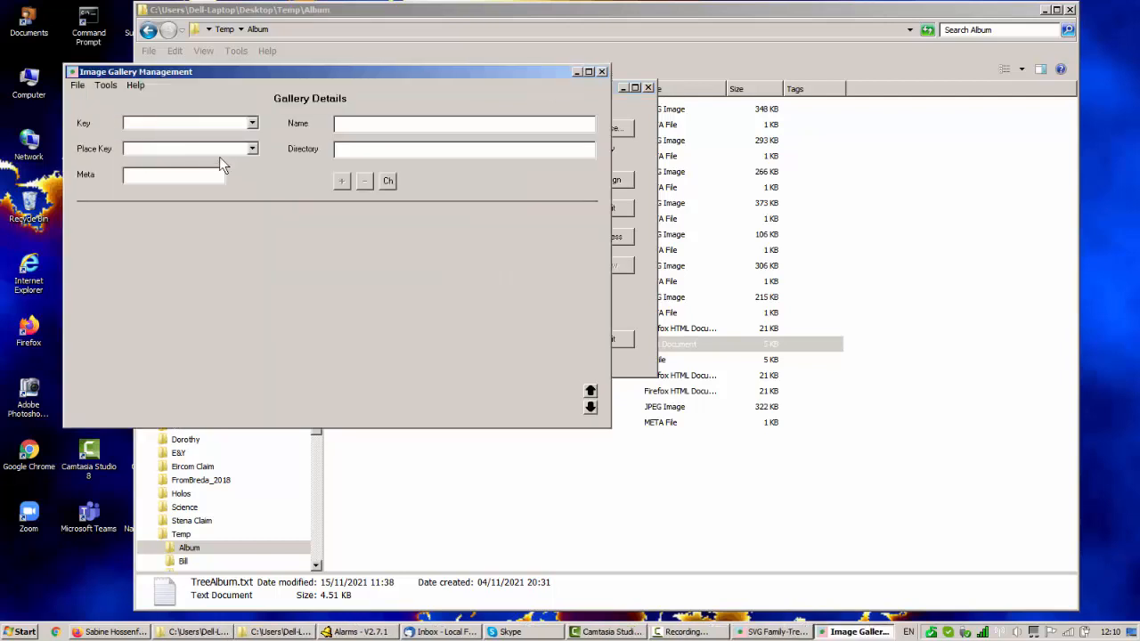
pyautogui.click(106, 85)
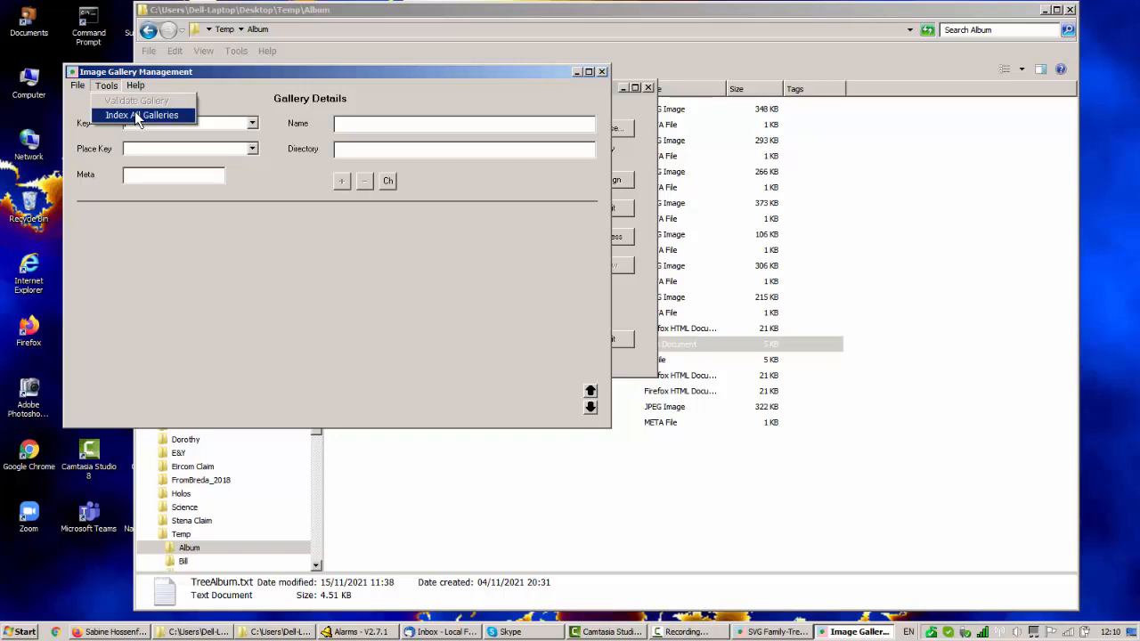
pyautogui.click(134, 114)
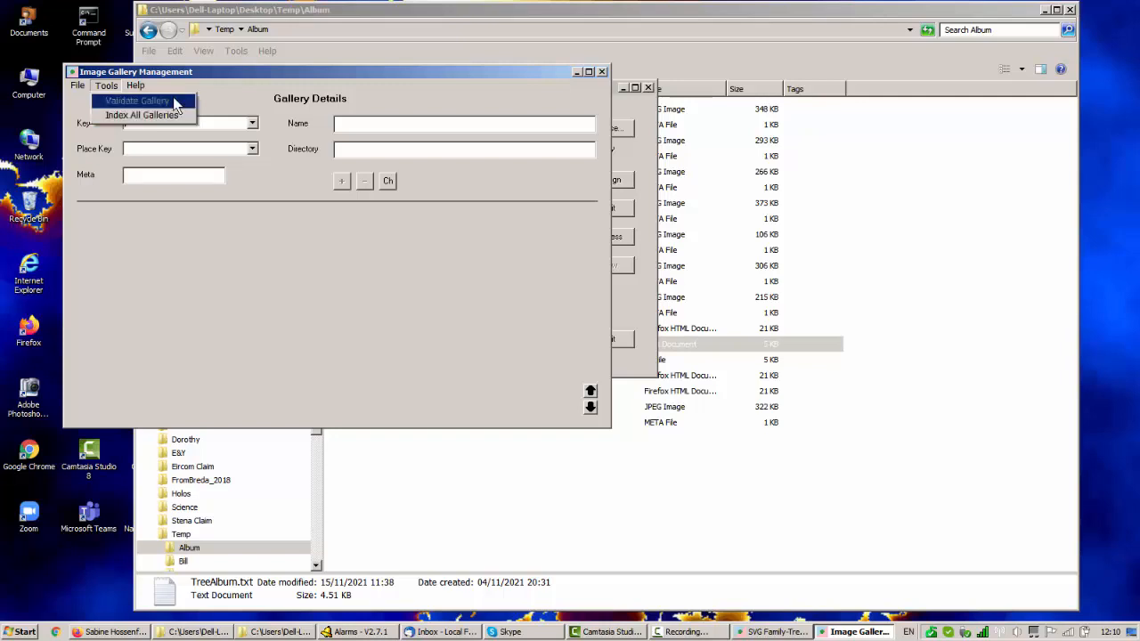
pyautogui.click(253, 124)
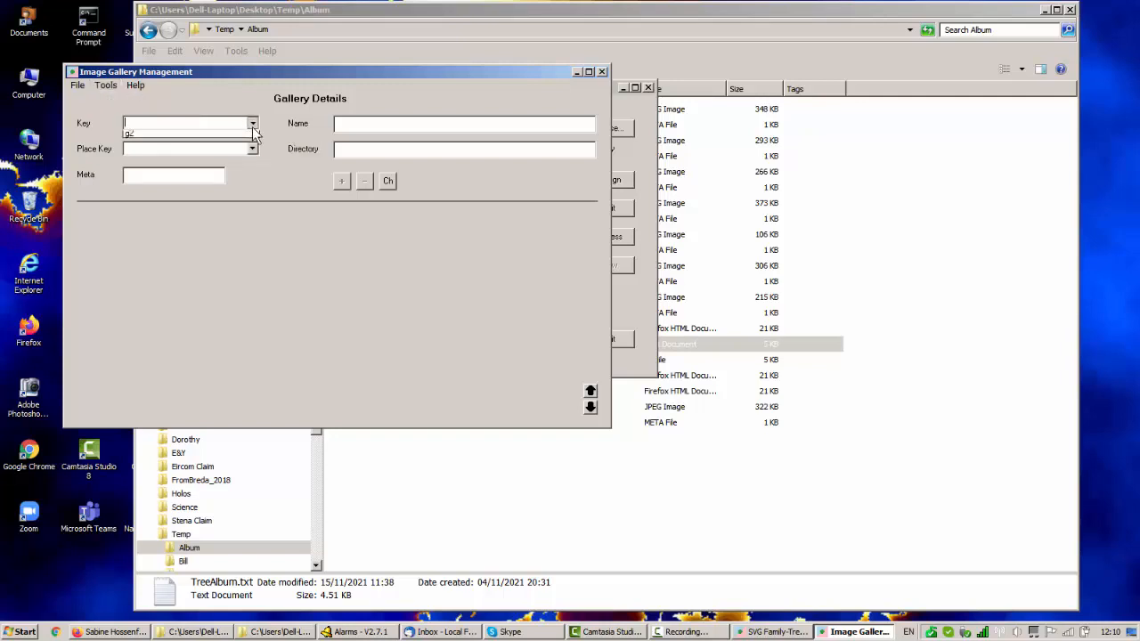
pyautogui.click(102, 83)
pyautogui.click(113, 87)
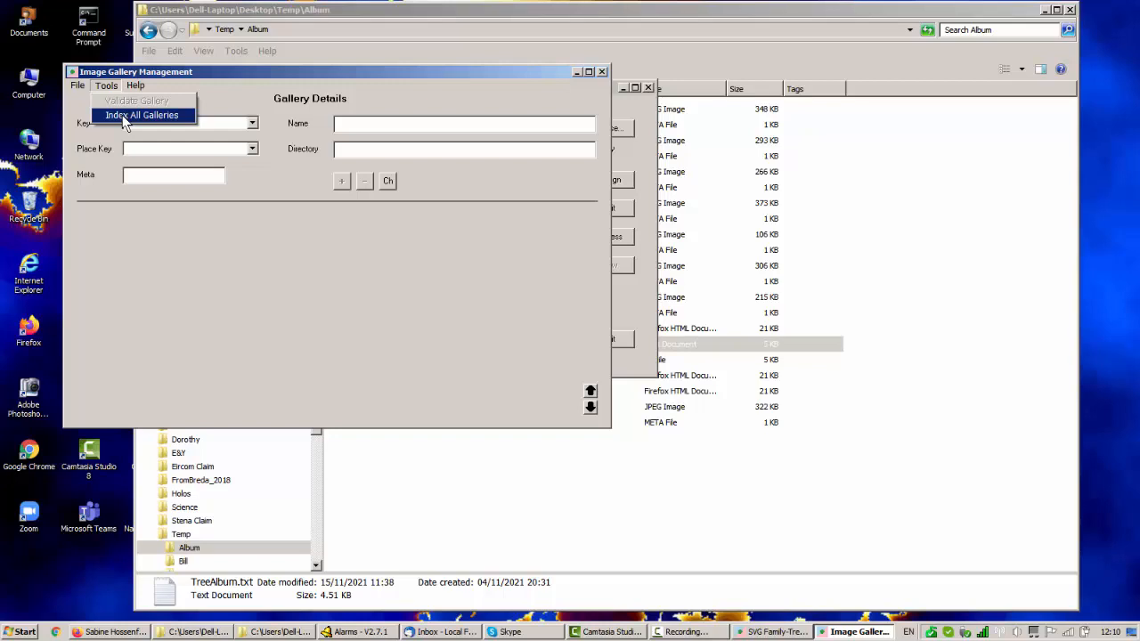
pyautogui.click(122, 115)
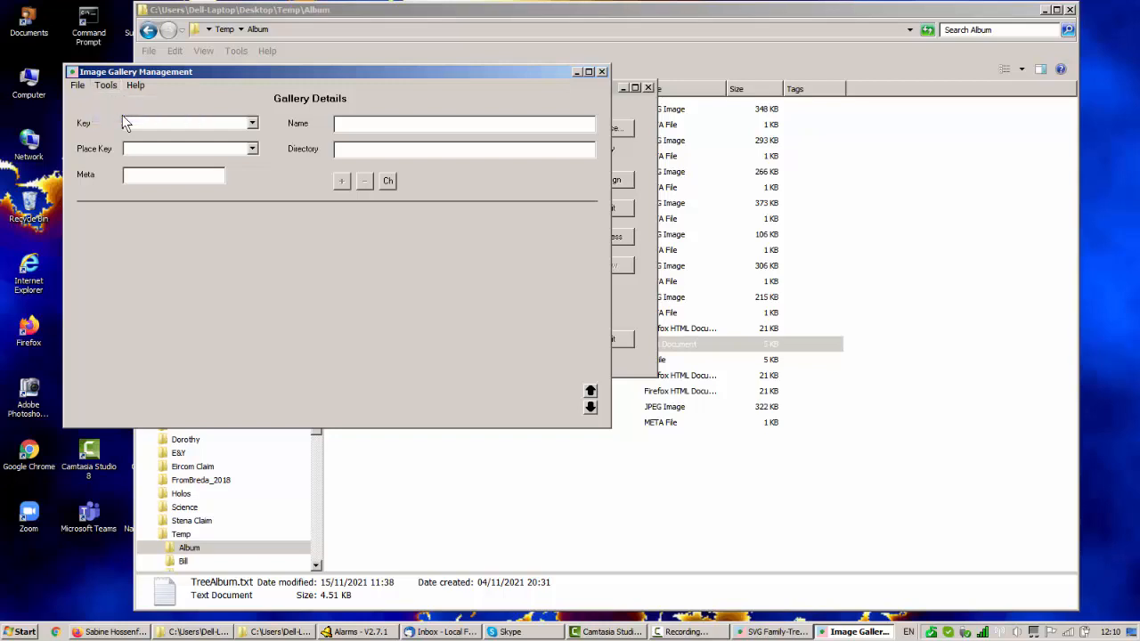
# Check the modification date of TreeAlbum_Album.js in the Album folder, and return to the gallery management window.
pyautogui.click(761, 12)
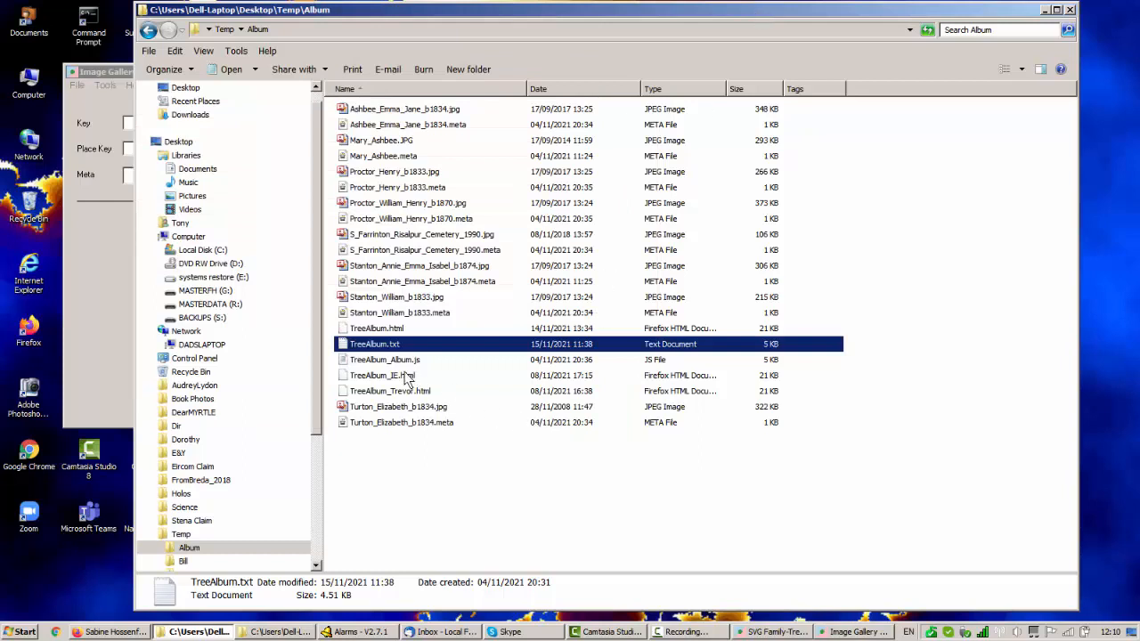
pyautogui.click(393, 363)
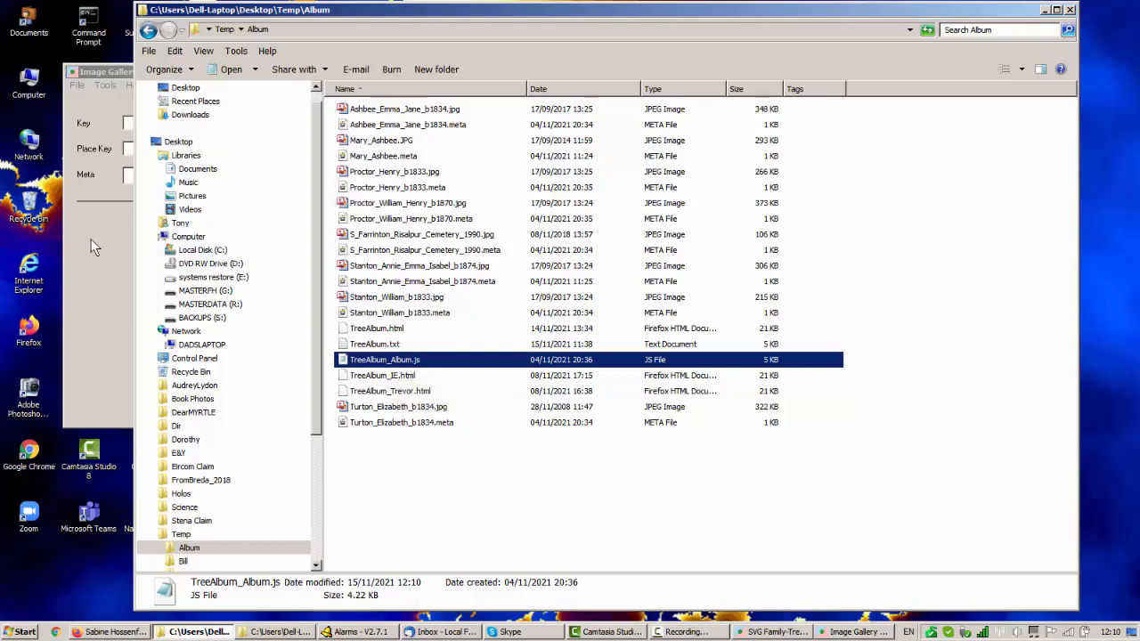
pyautogui.press('super')
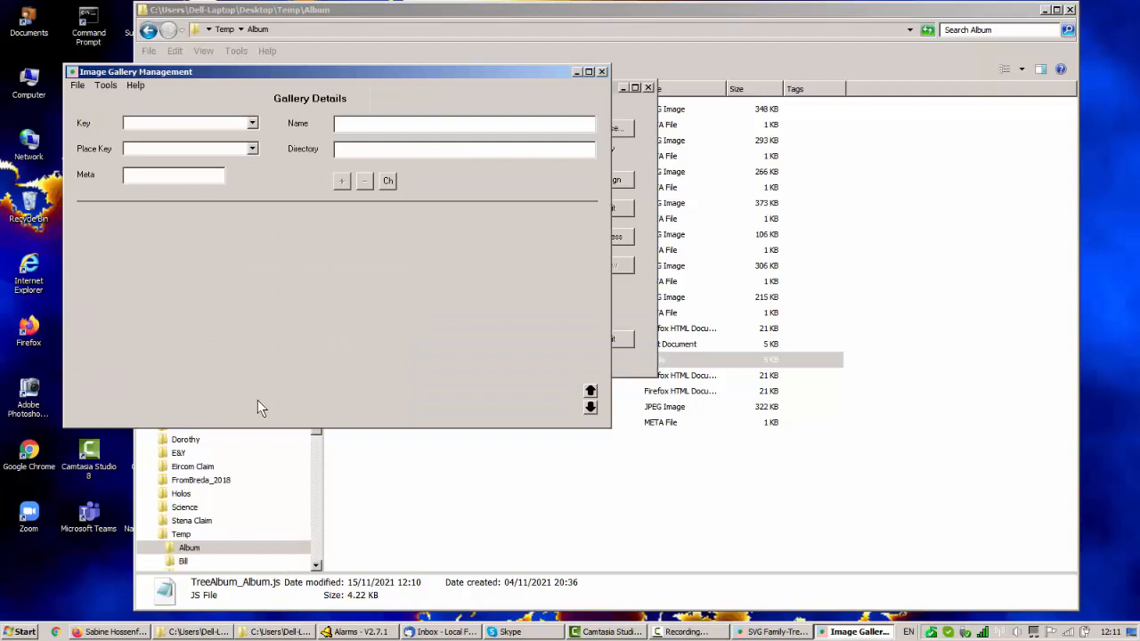
# Close the gallery management window and open the TreeAlbum tree in the Tree Designer.
pyautogui.click(601, 72)
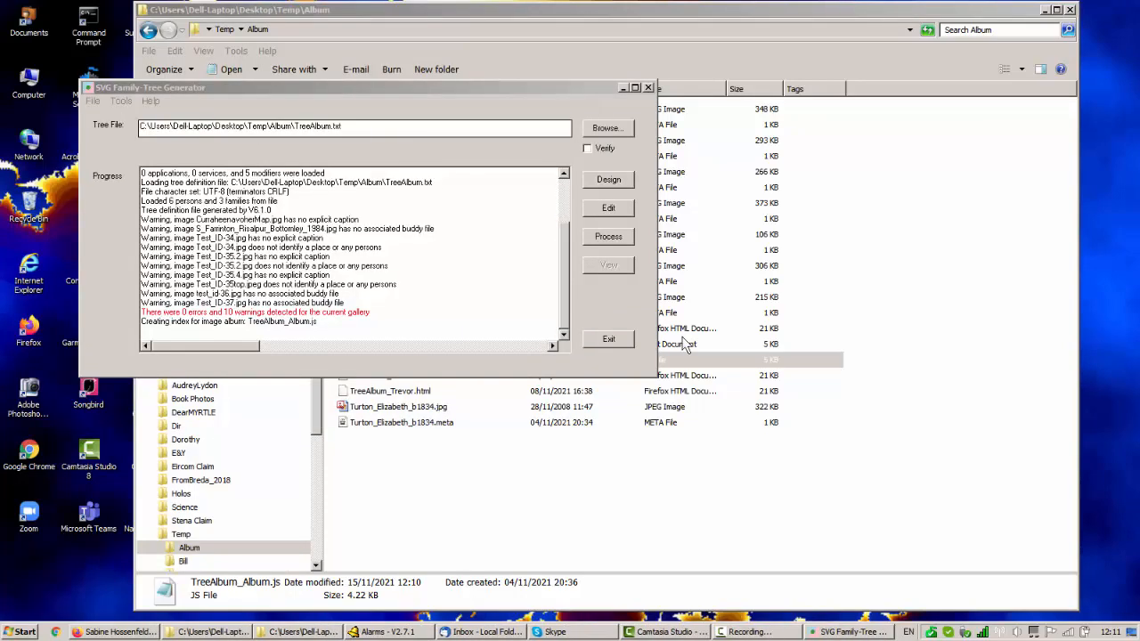
pyautogui.click(610, 183)
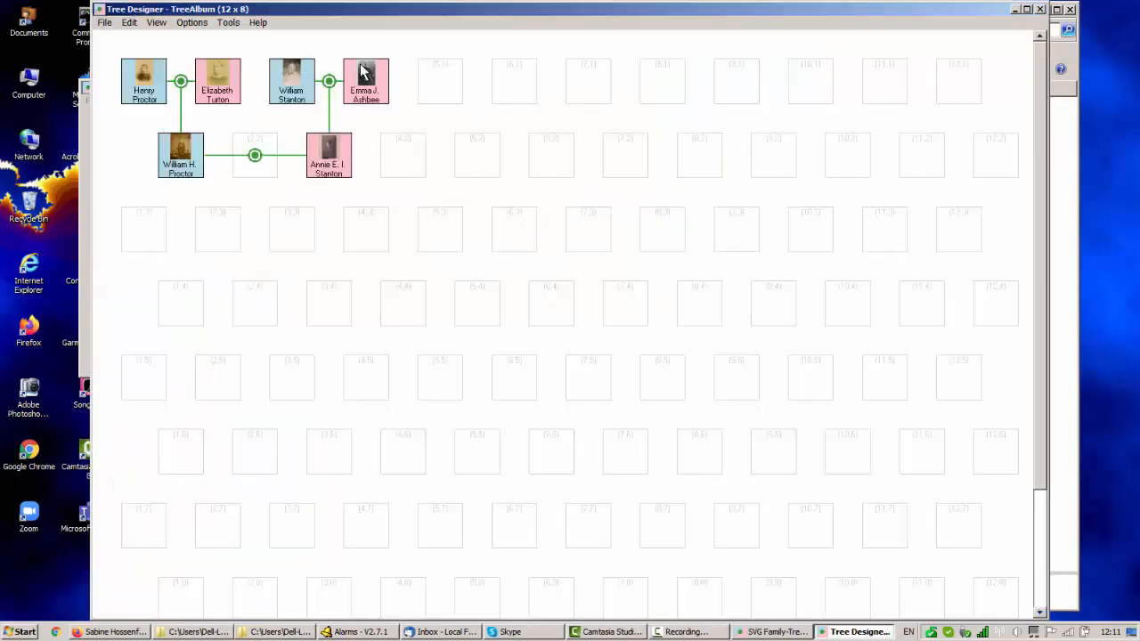
# Review the interactive applications selected for the TreeAlbum tree, and close the form without saving.
pyautogui.click(194, 23)
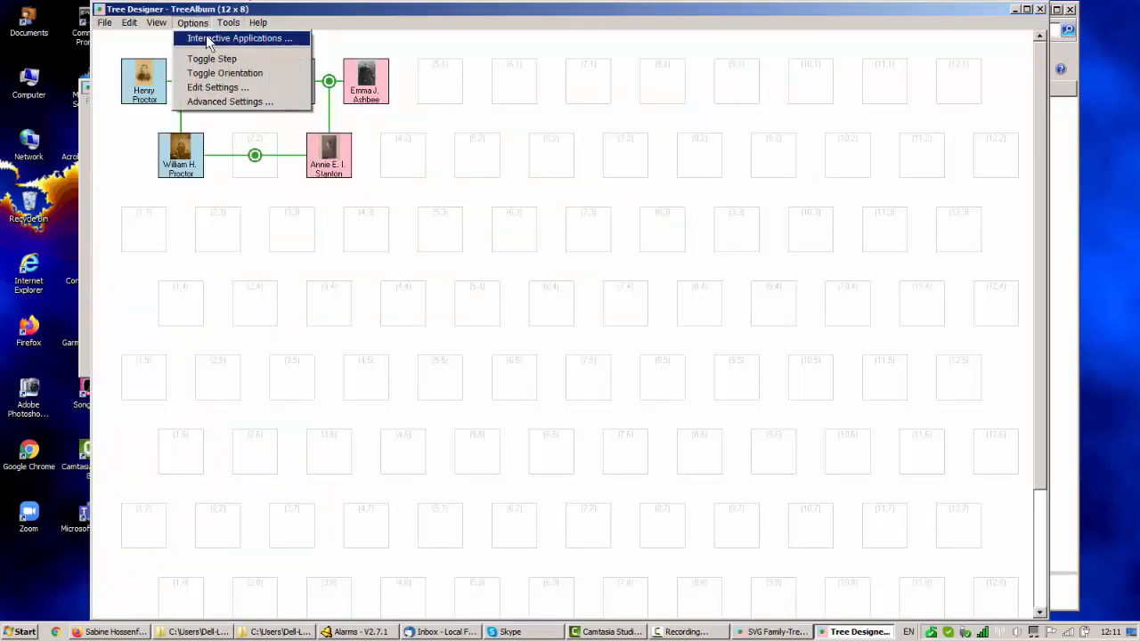
pyautogui.click(206, 36)
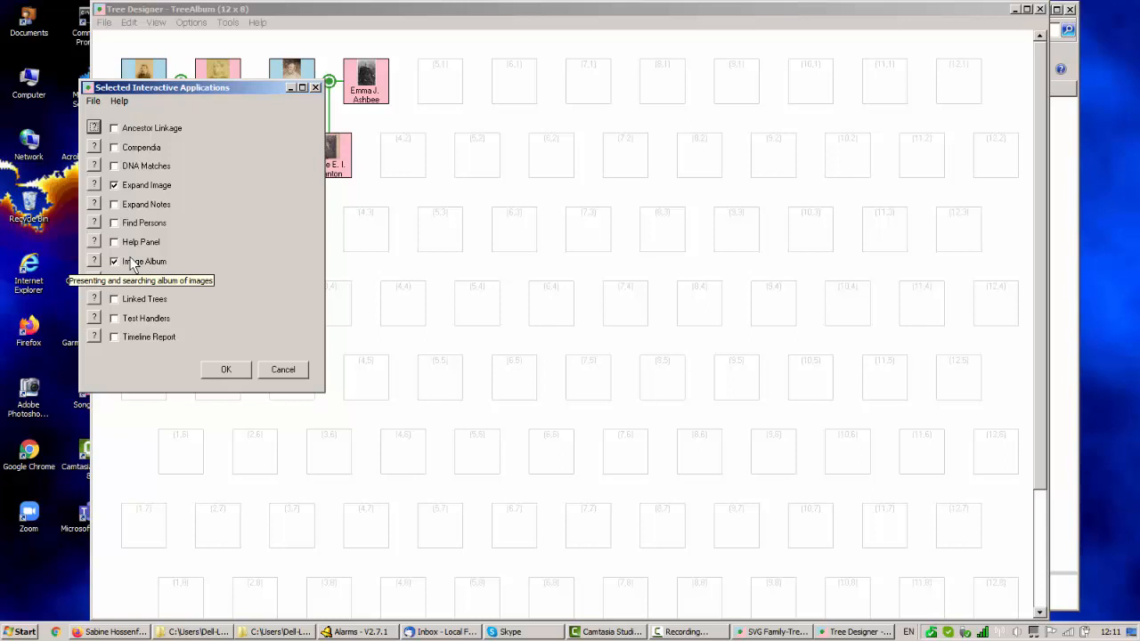
pyautogui.click(284, 369)
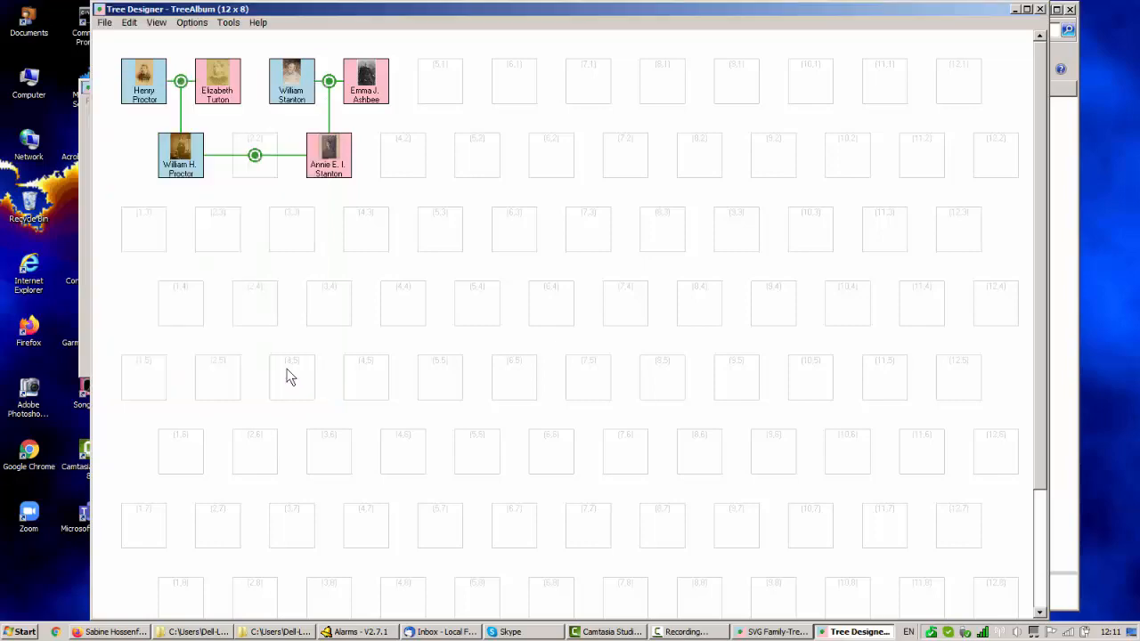
# Close the Tree Designer, process the TreeAlbum.txt definition, and view the generated tree in the browser.
pyautogui.click(1040, 9)
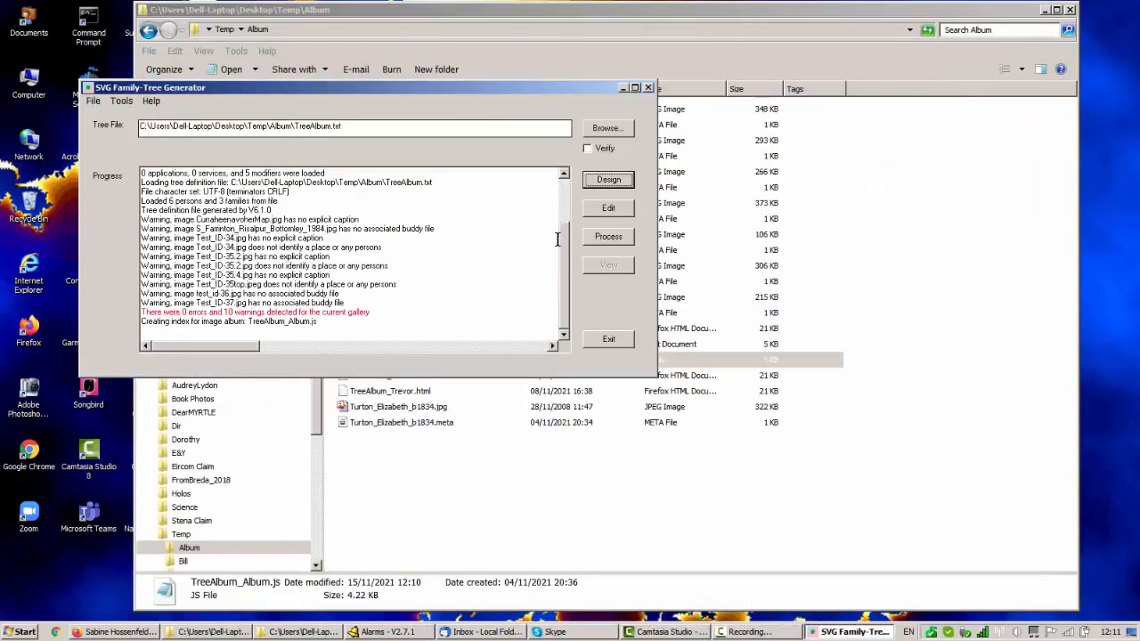
pyautogui.click(609, 237)
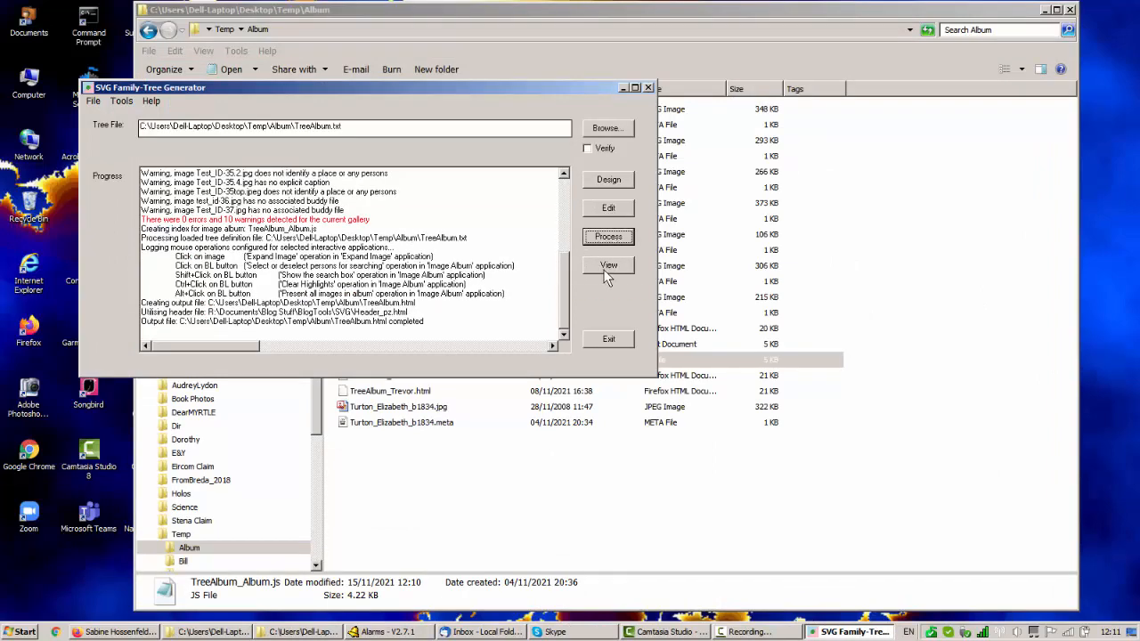
pyautogui.click(608, 265)
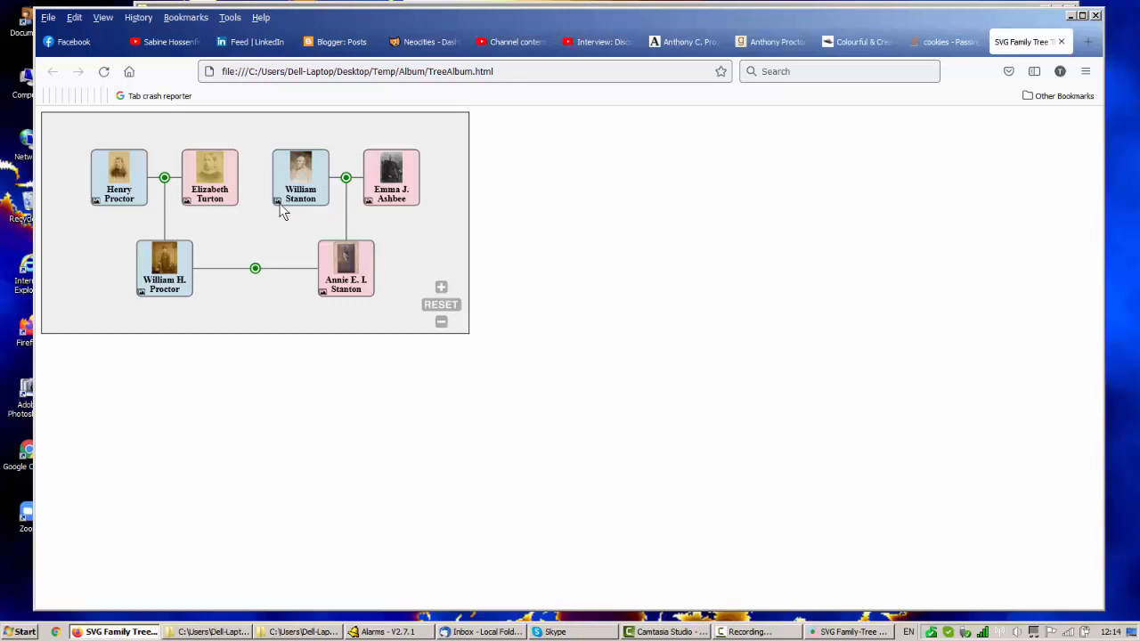
# Examine the tree at a larger zoom, then reset it to its default view.
pyautogui.click(441, 287)
pyautogui.click(441, 286)
pyautogui.click(441, 287)
pyautogui.click(441, 286)
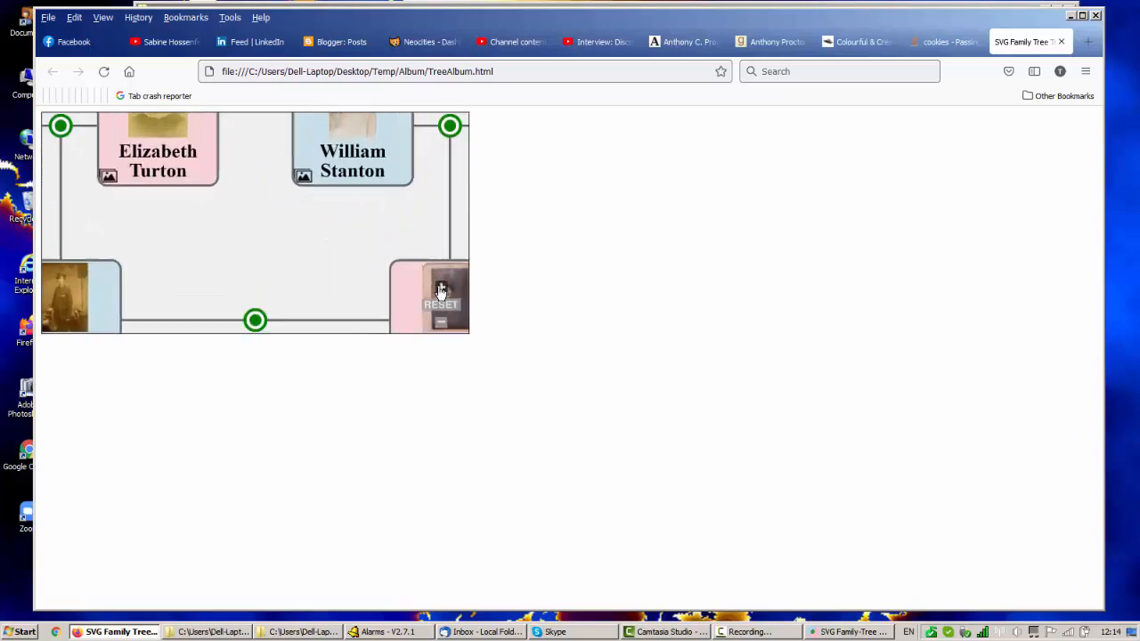
pyautogui.moveTo(283, 266); pyautogui.dragTo(253, 309)
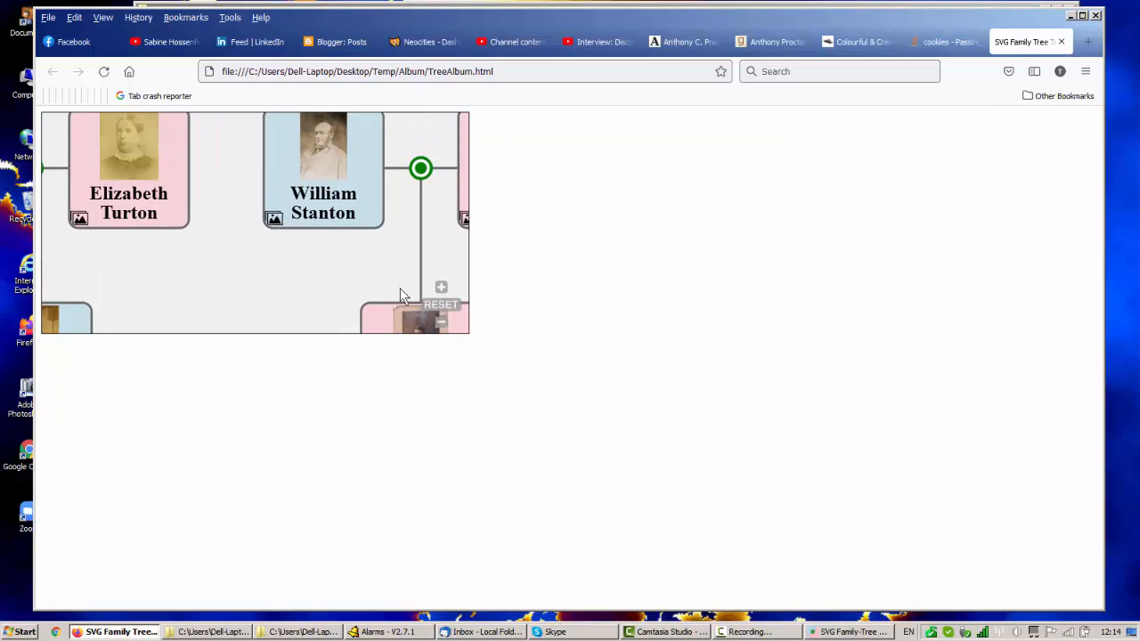
pyautogui.click(441, 306)
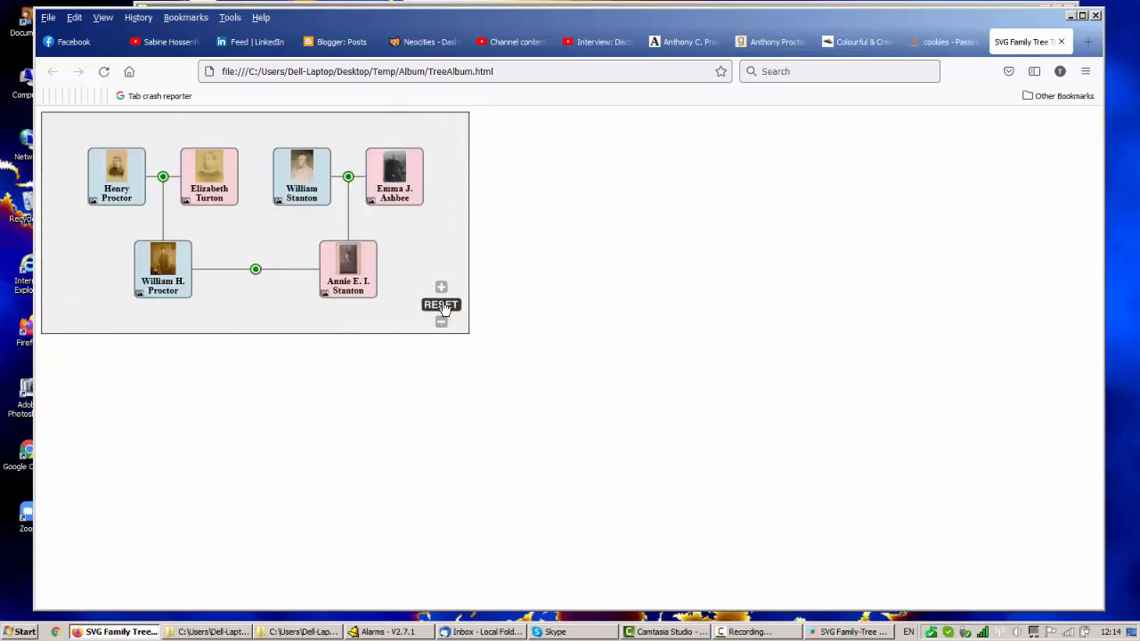
# Select both parents of the lower-row woman for searching, and show the Search Album box beside the tree.
pyautogui.click(277, 199)
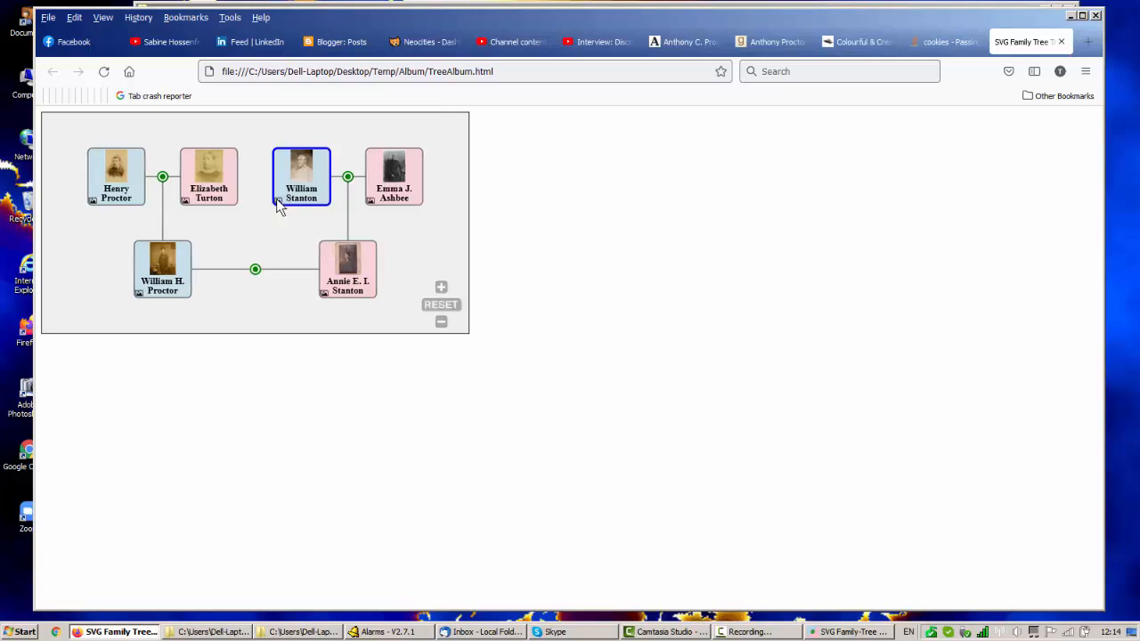
pyautogui.click(372, 210)
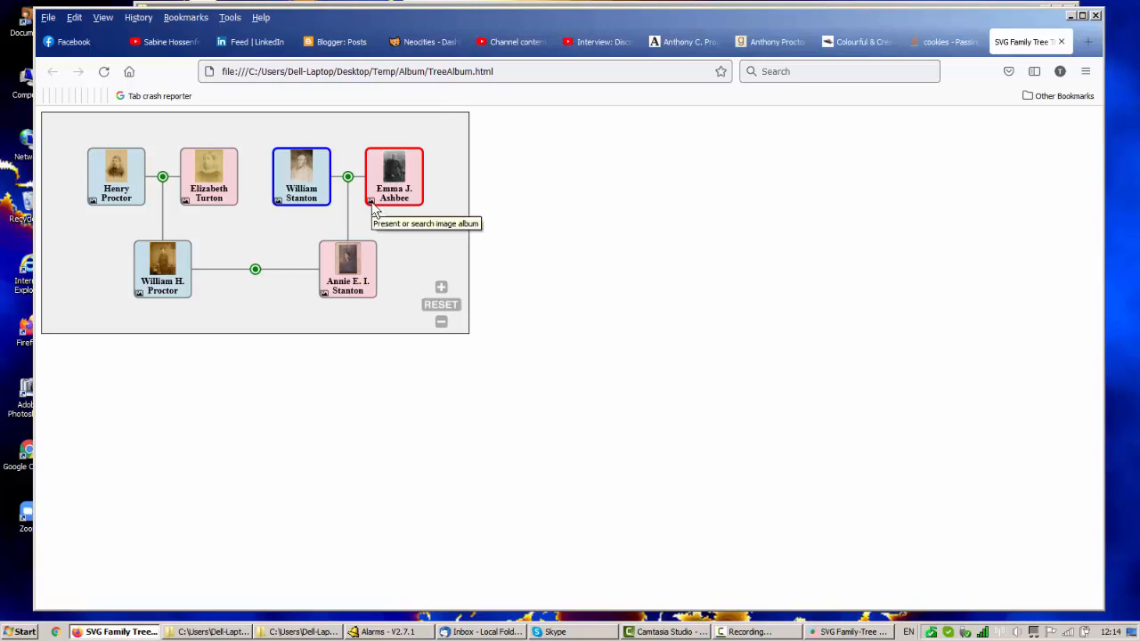
pyautogui.click(371, 203)
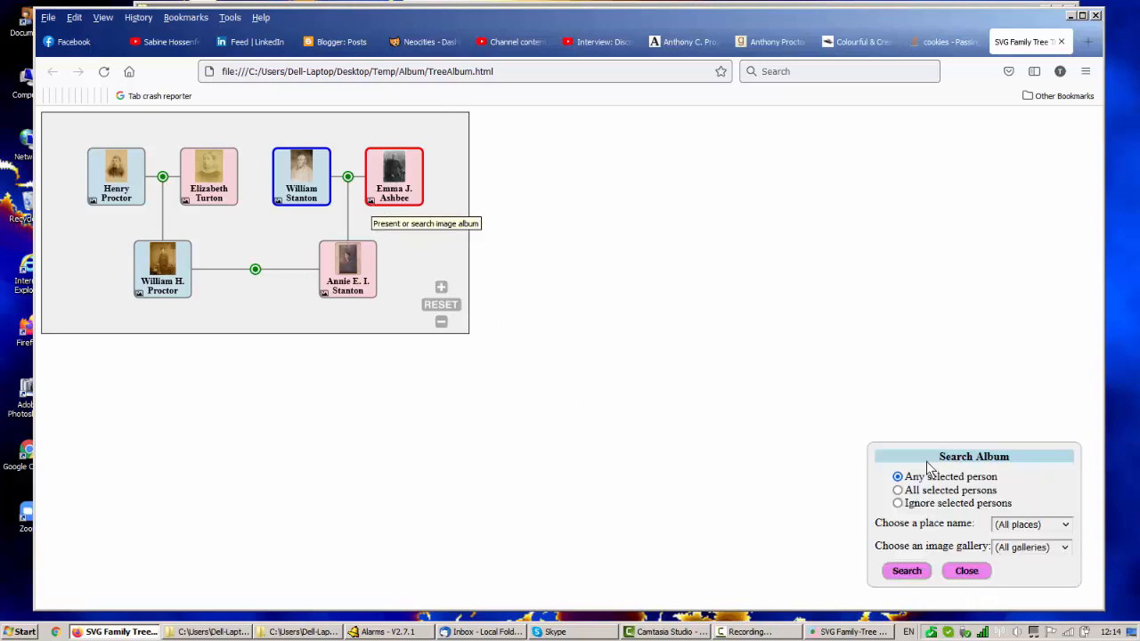
pyautogui.moveTo(925, 456); pyautogui.dragTo(558, 286)
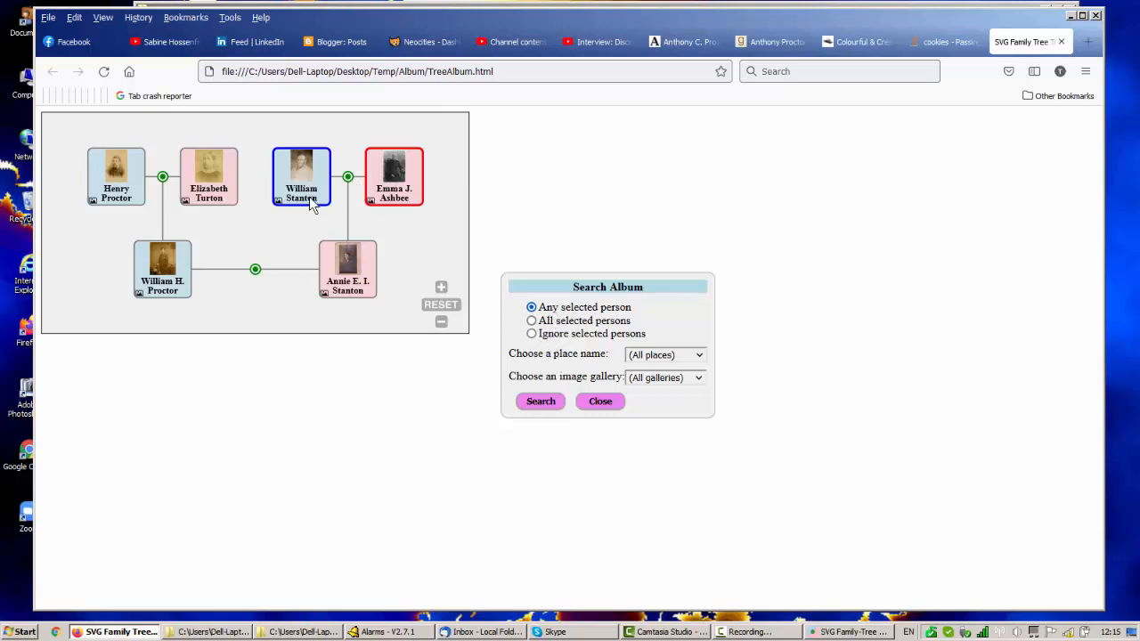
# Search the album for any selected person across all places and galleries, and compare the results with the selection in the tree.
pyautogui.moveTo(312, 206)
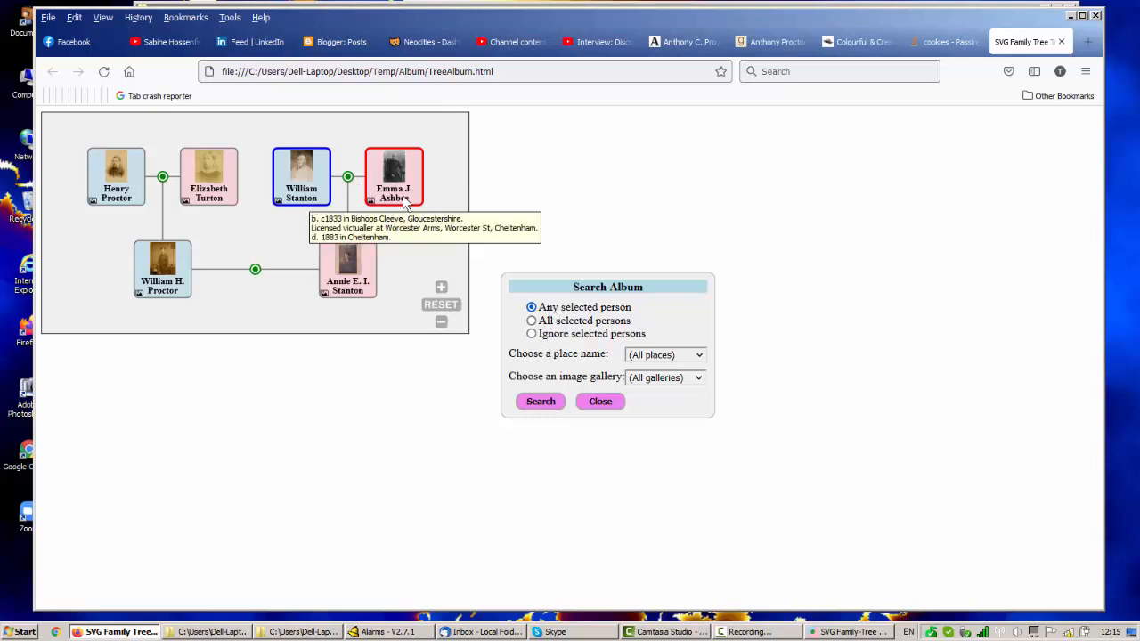
pyautogui.click(554, 404)
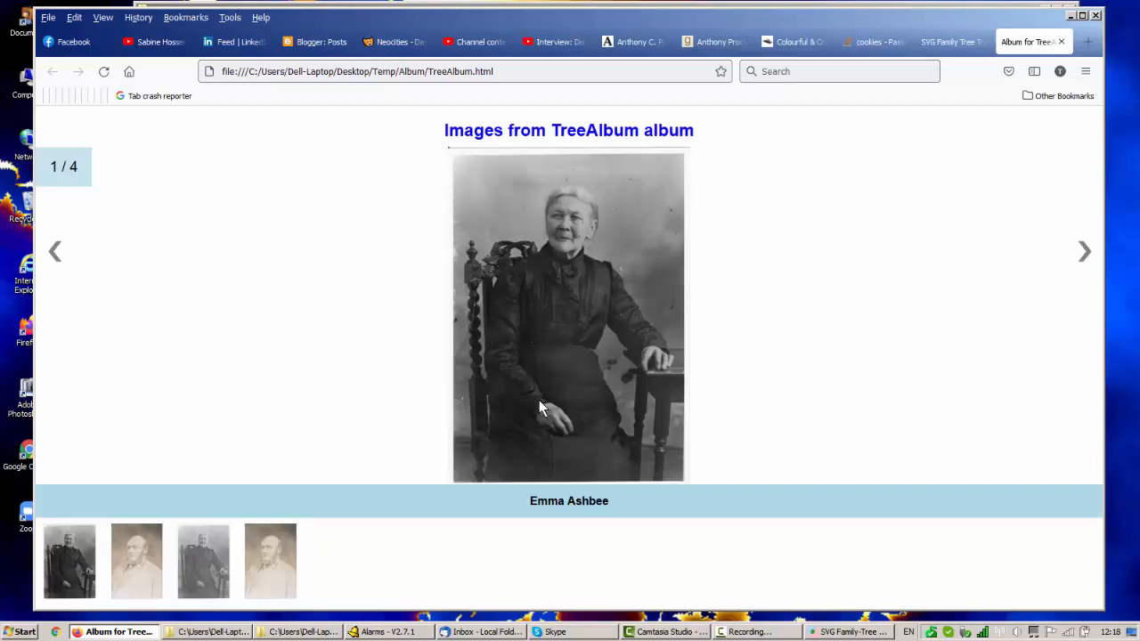
pyautogui.click(955, 42)
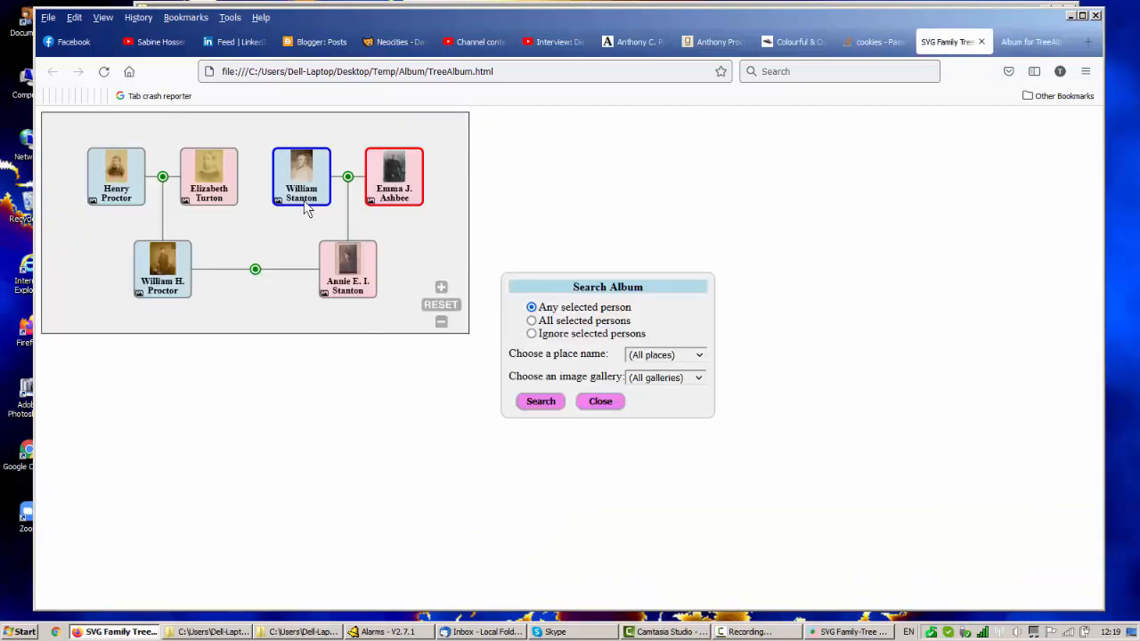
pyautogui.click(1034, 47)
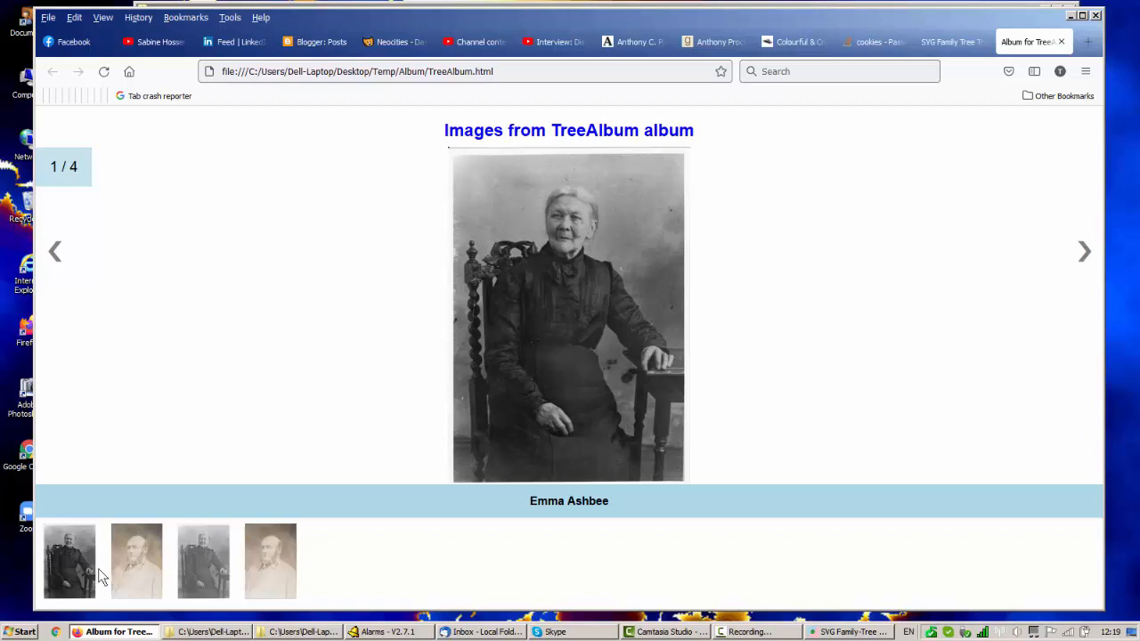
# Show the image notes and compare the source galleries of the first and third album images.
pyautogui.click(540, 385)
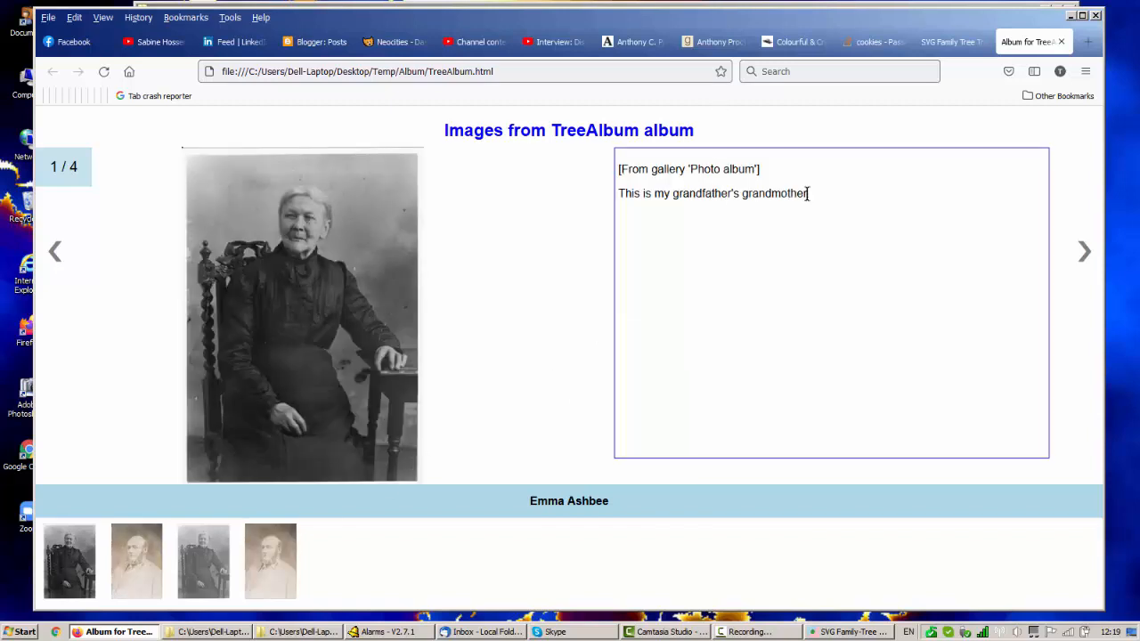
pyautogui.moveTo(808, 194); pyautogui.dragTo(626, 194)
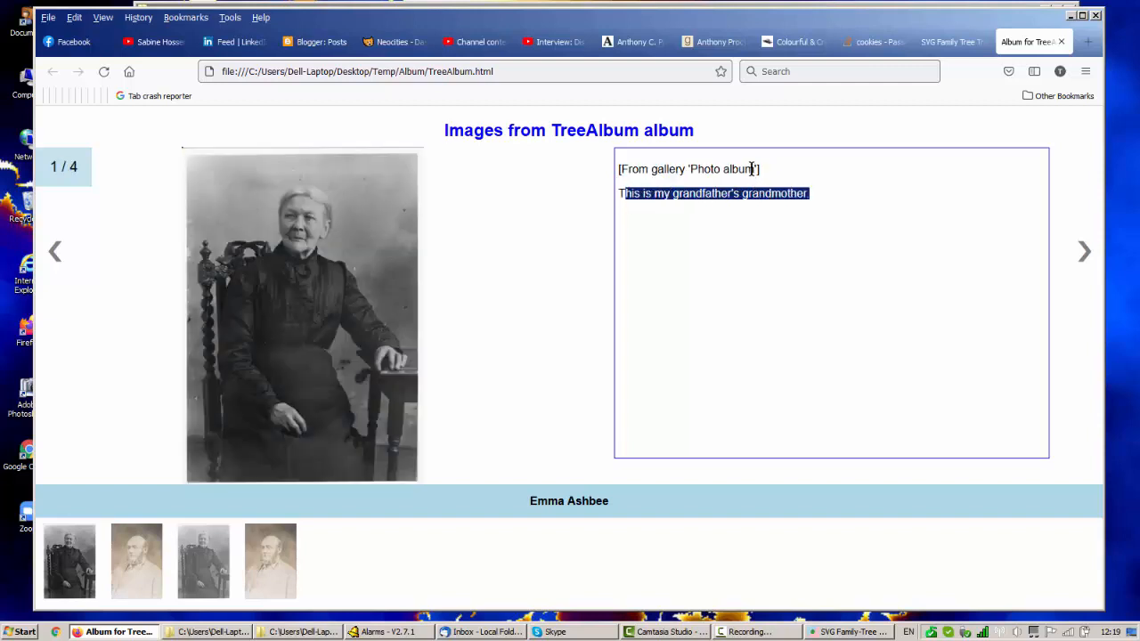
pyautogui.moveTo(758, 169); pyautogui.dragTo(691, 170)
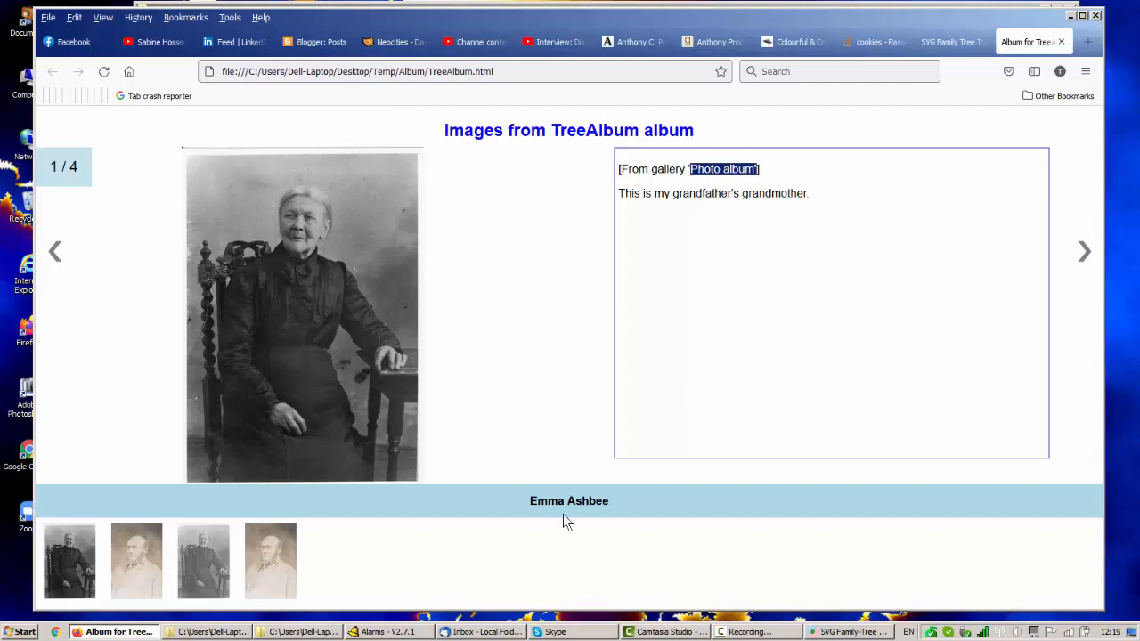
pyautogui.click(203, 571)
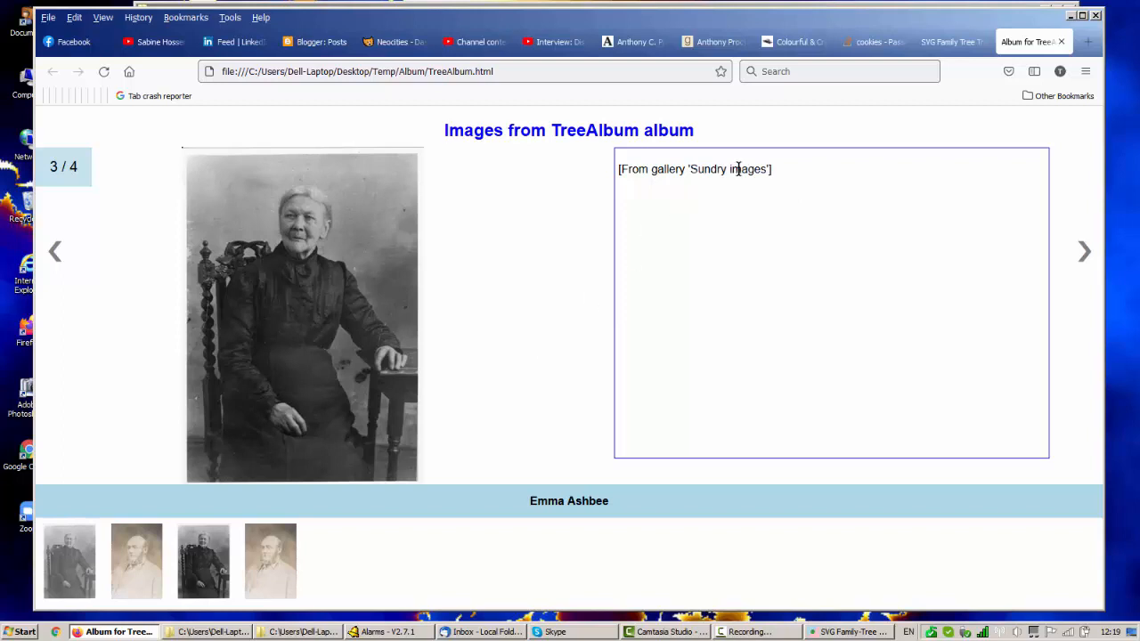
pyautogui.moveTo(767, 169); pyautogui.dragTo(691, 169)
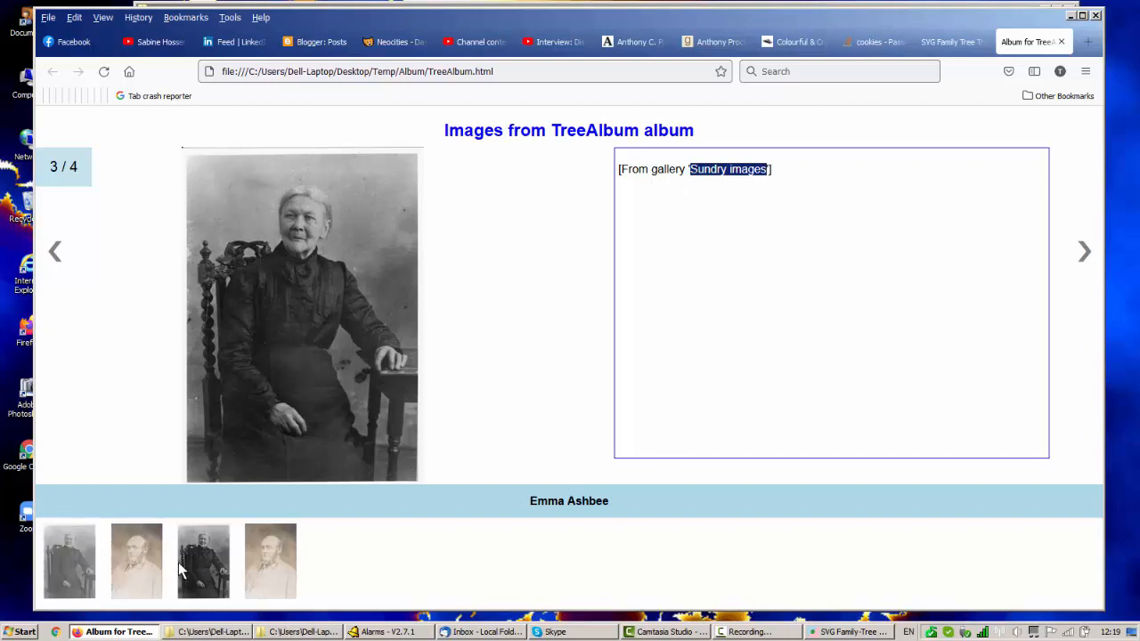
# Return to the tree page and search only the Photo album gallery for any selected person.
pyautogui.click(959, 40)
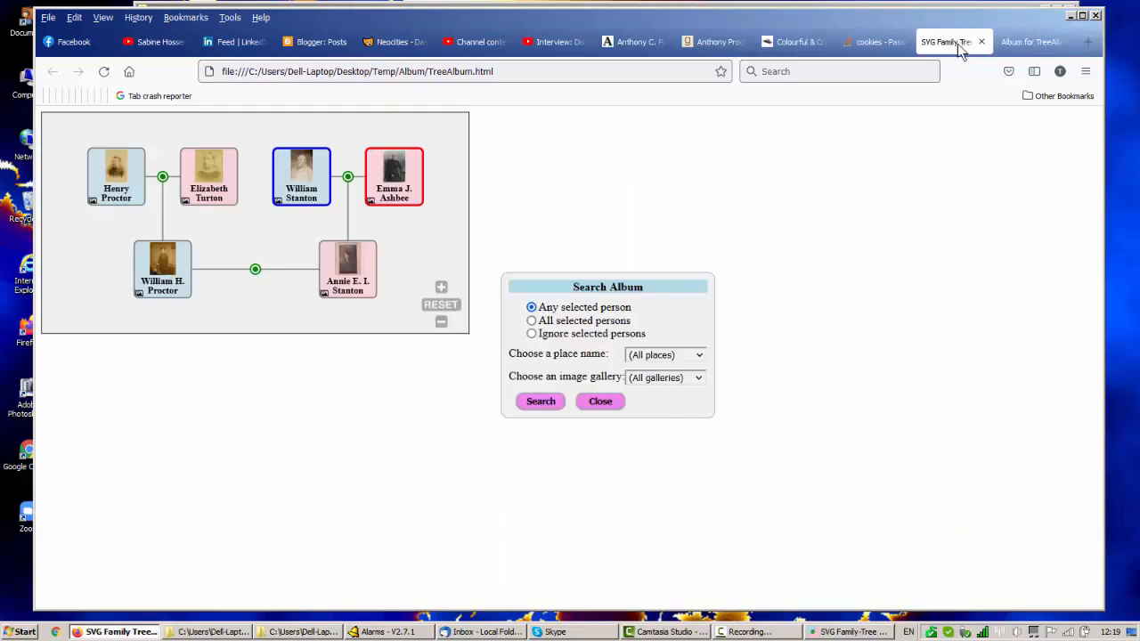
pyautogui.click(697, 381)
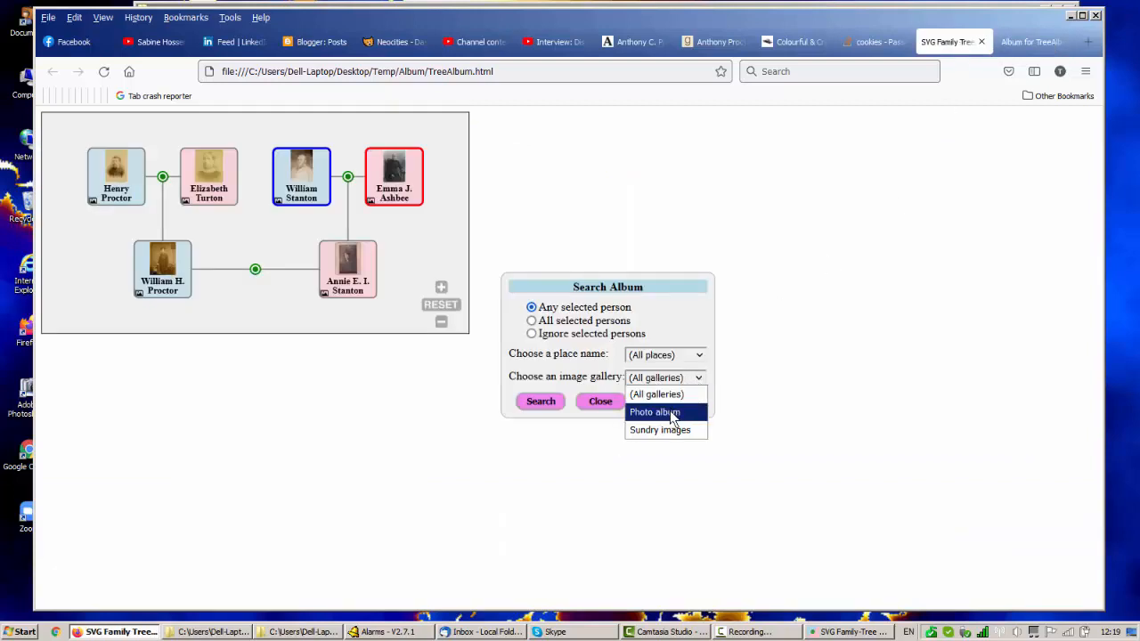
pyautogui.click(674, 415)
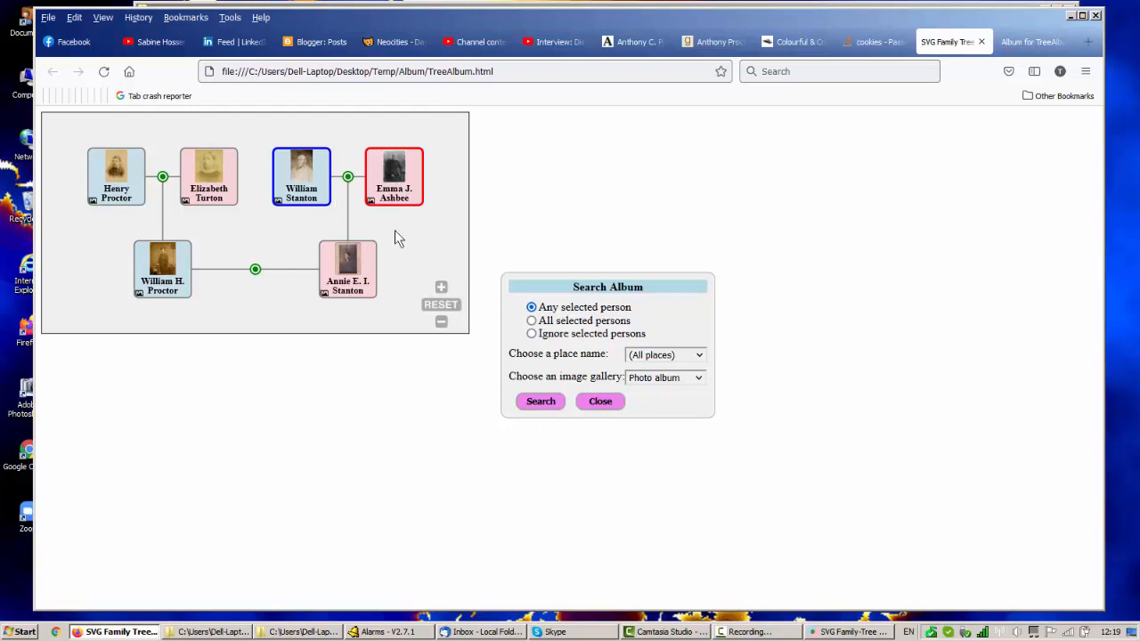
pyautogui.click(541, 402)
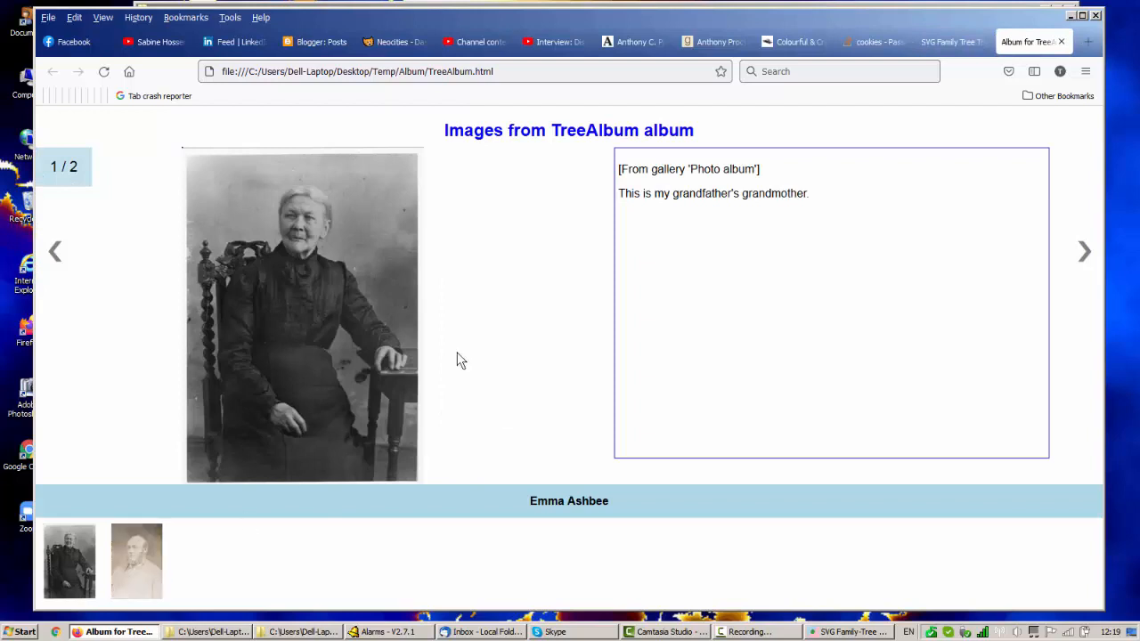
# Return to the tree page and search all galleries for images at Peshawar, ignoring the selected persons.
pyautogui.click(949, 43)
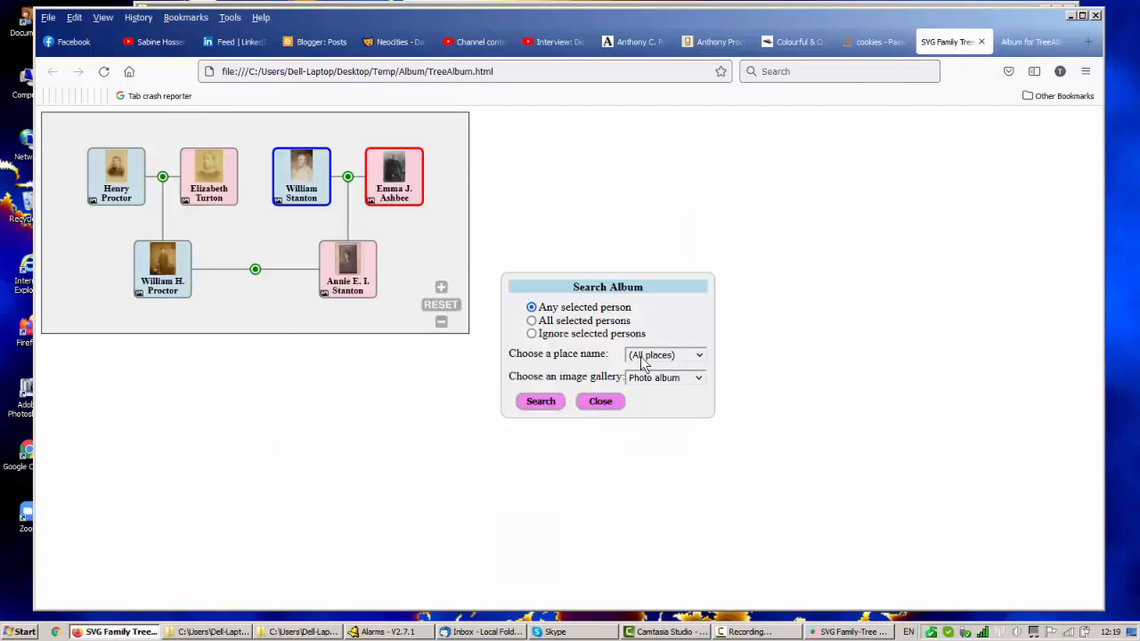
pyautogui.click(699, 378)
pyautogui.click(679, 395)
pyautogui.click(532, 334)
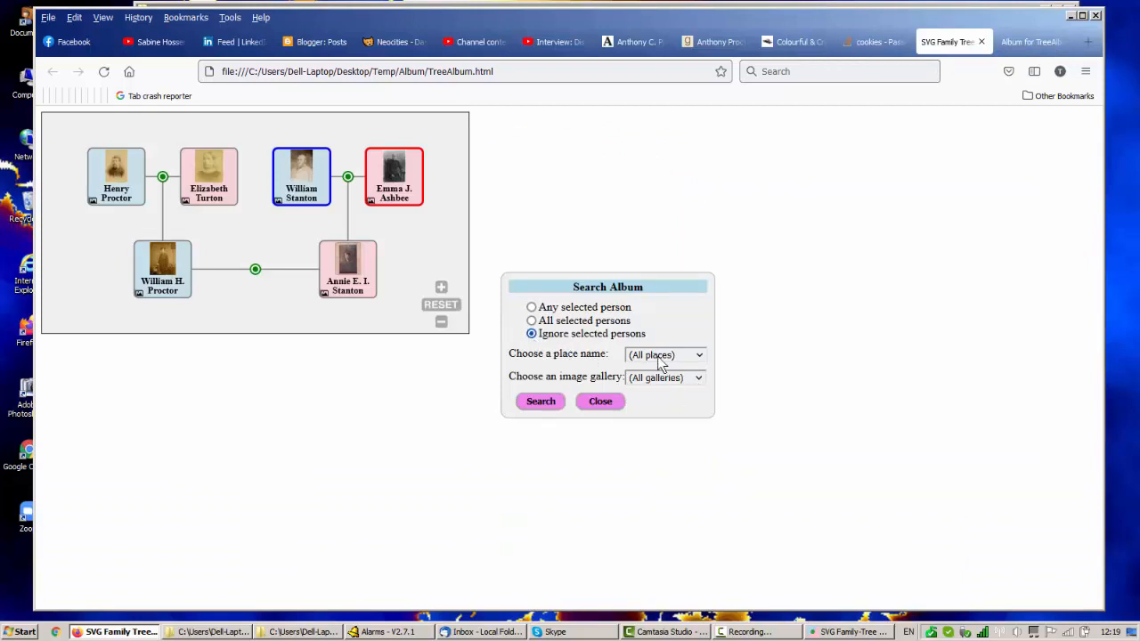
pyautogui.click(699, 356)
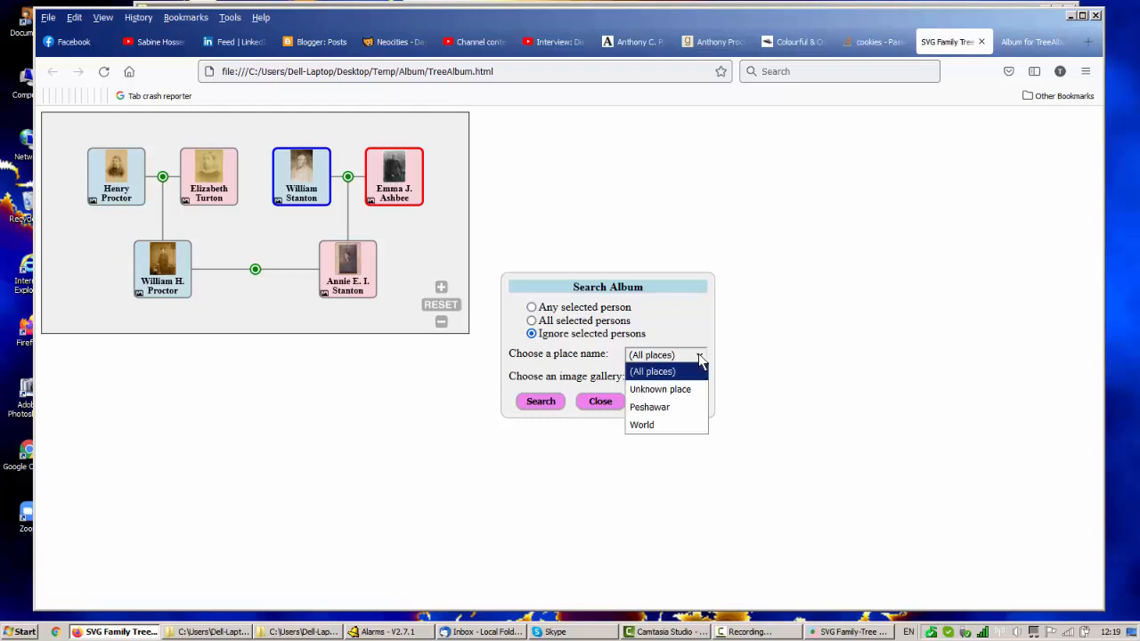
pyautogui.click(650, 407)
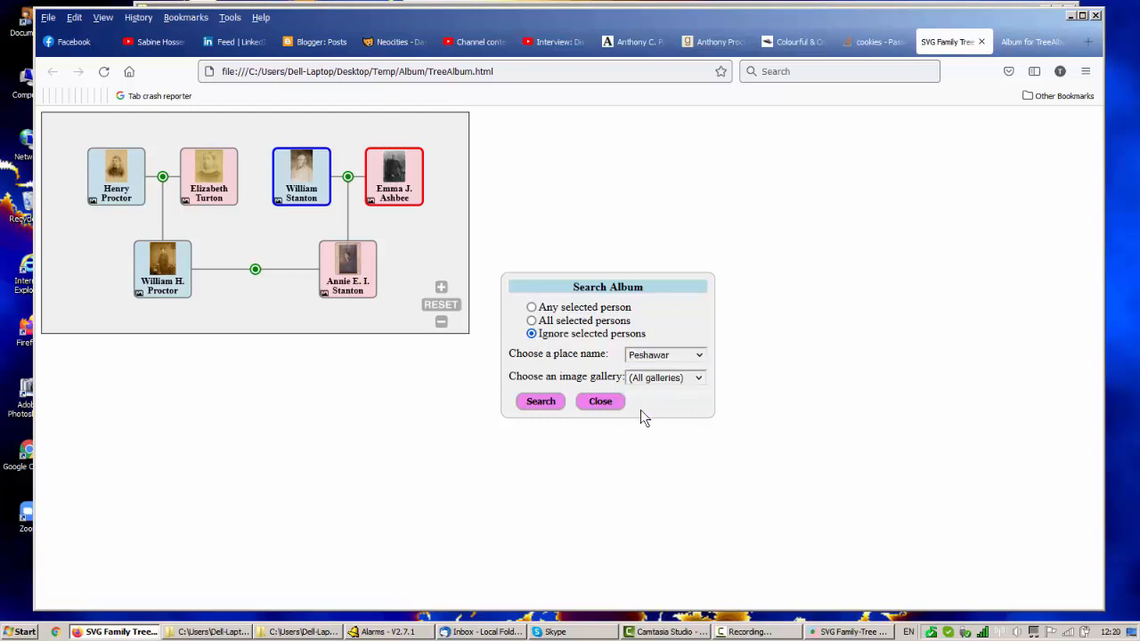
pyautogui.click(535, 406)
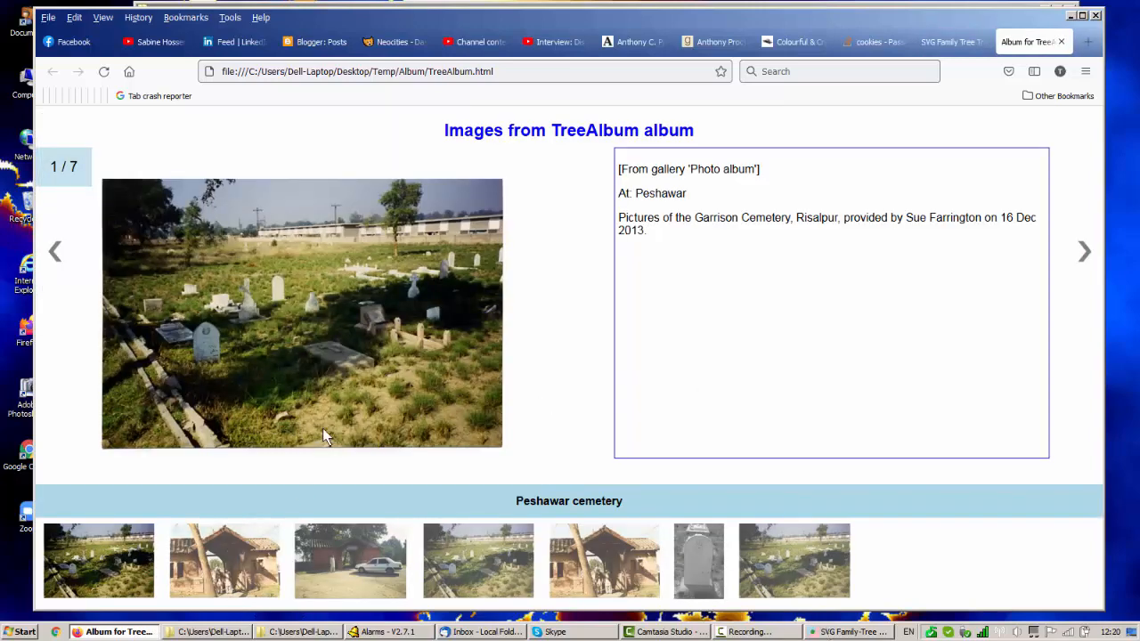
# Hide and show the cemetery image's notes, and examine the gallery and place notes of the second and third images.
pyautogui.click(339, 340)
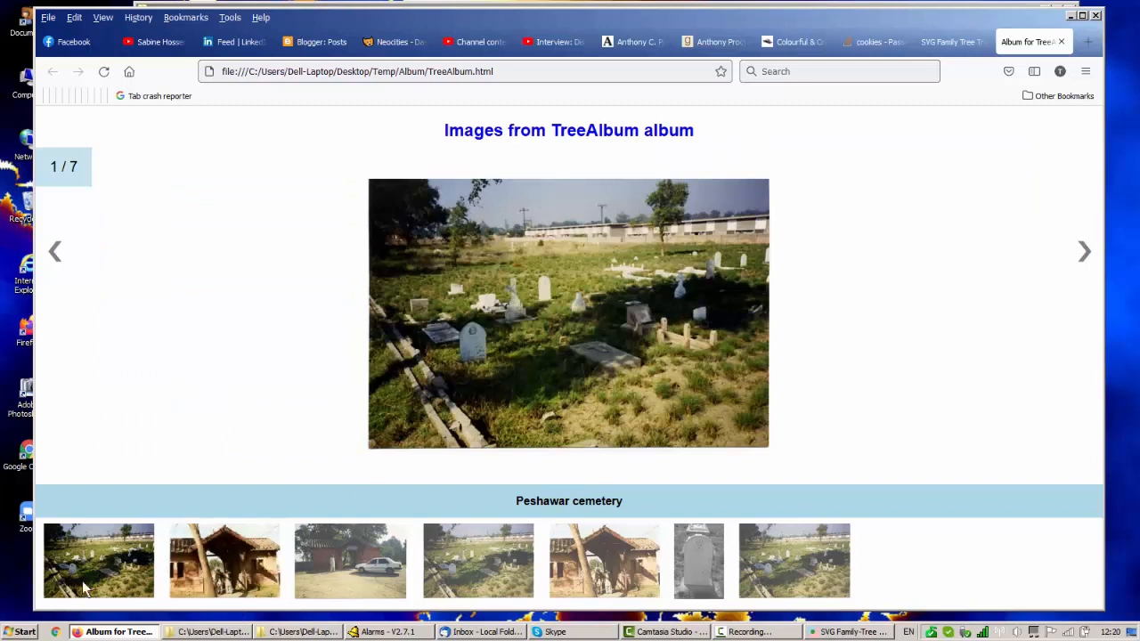
pyautogui.click(499, 360)
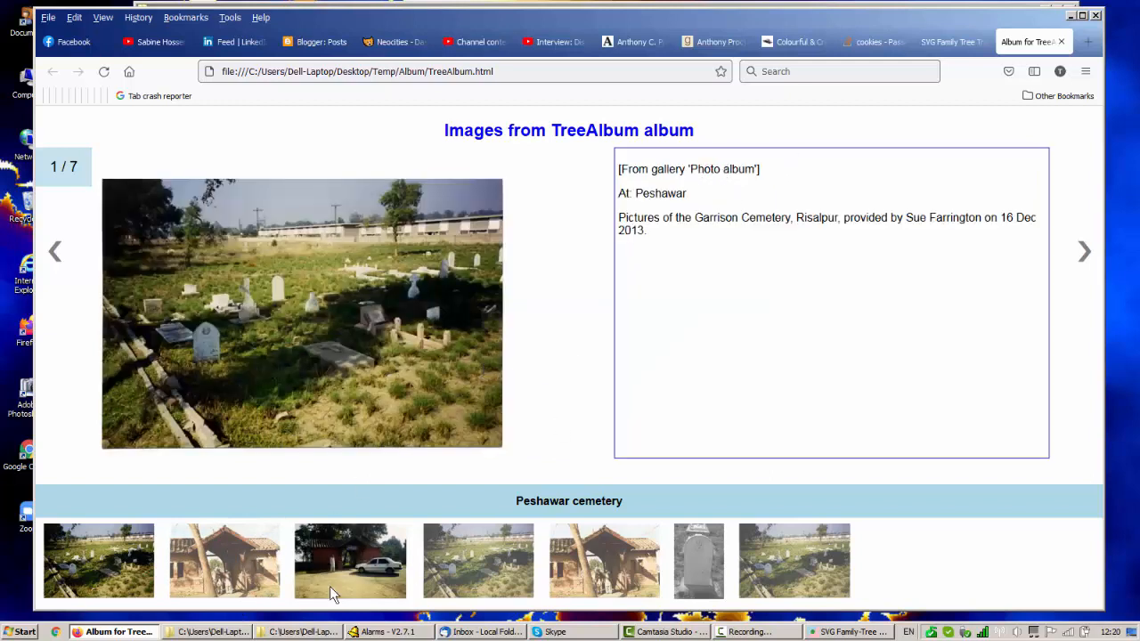
pyautogui.click(234, 579)
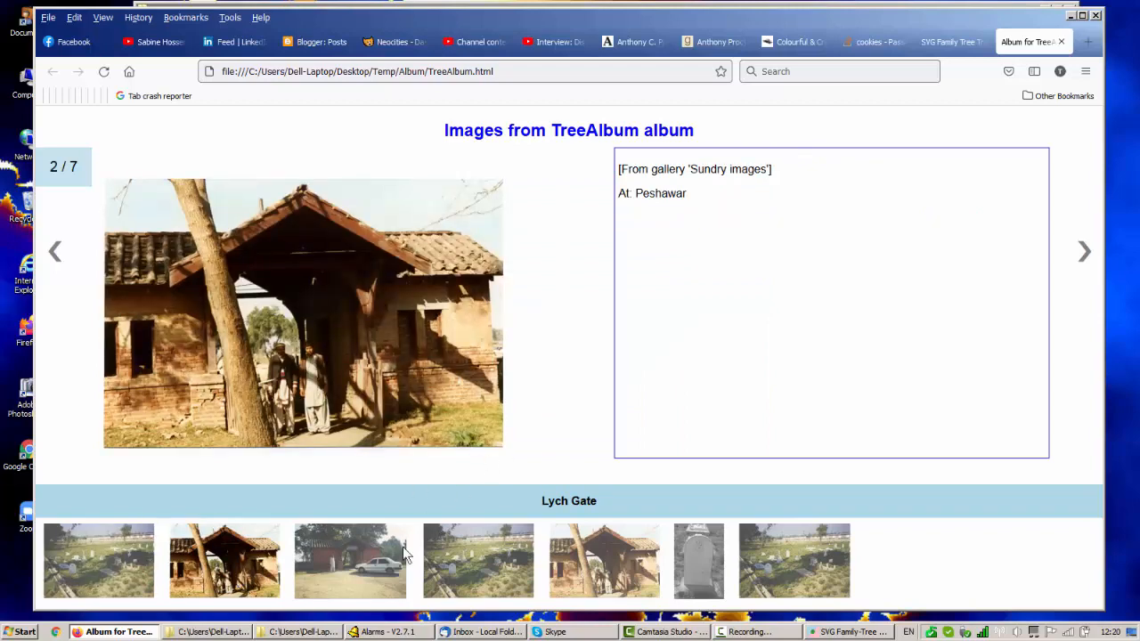
pyautogui.click(361, 576)
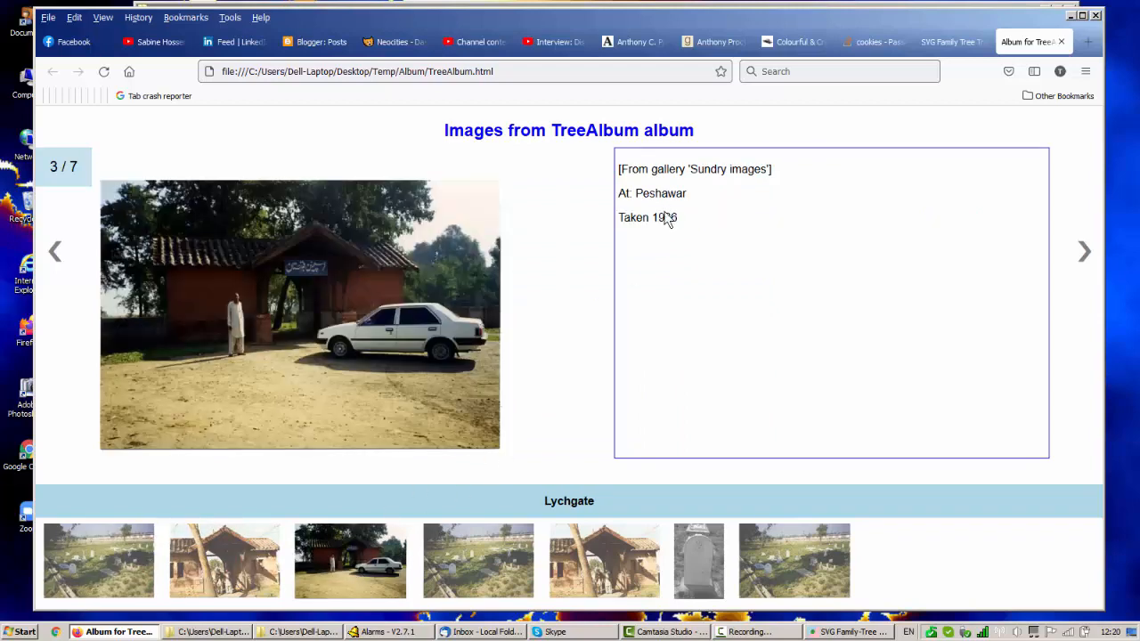
pyautogui.moveTo(775, 175); pyautogui.dragTo(617, 171)
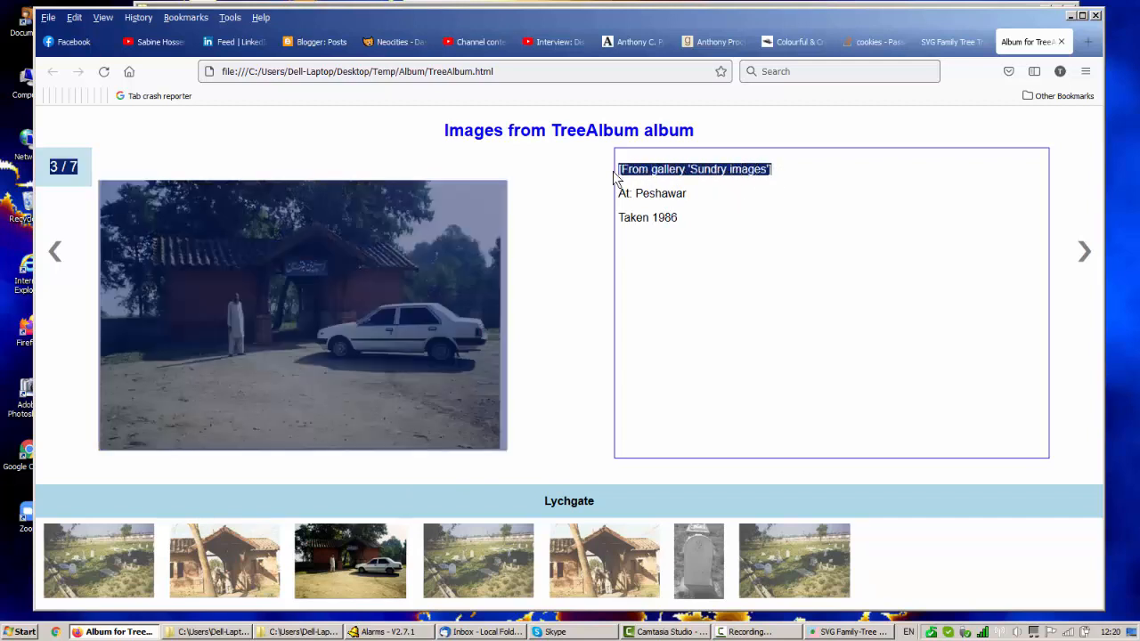
# Examine the place note and the date note of the third Peshawar image.
pyautogui.click(692, 196)
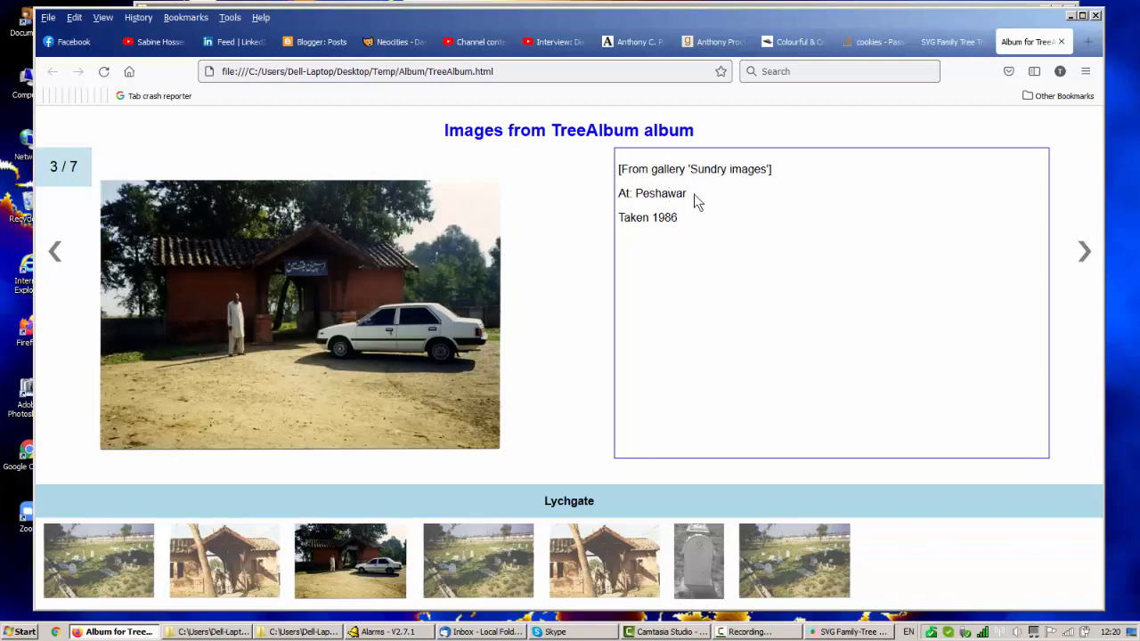
pyautogui.moveTo(693, 197); pyautogui.dragTo(632, 195)
pyautogui.moveTo(684, 220); pyautogui.dragTo(619, 219)
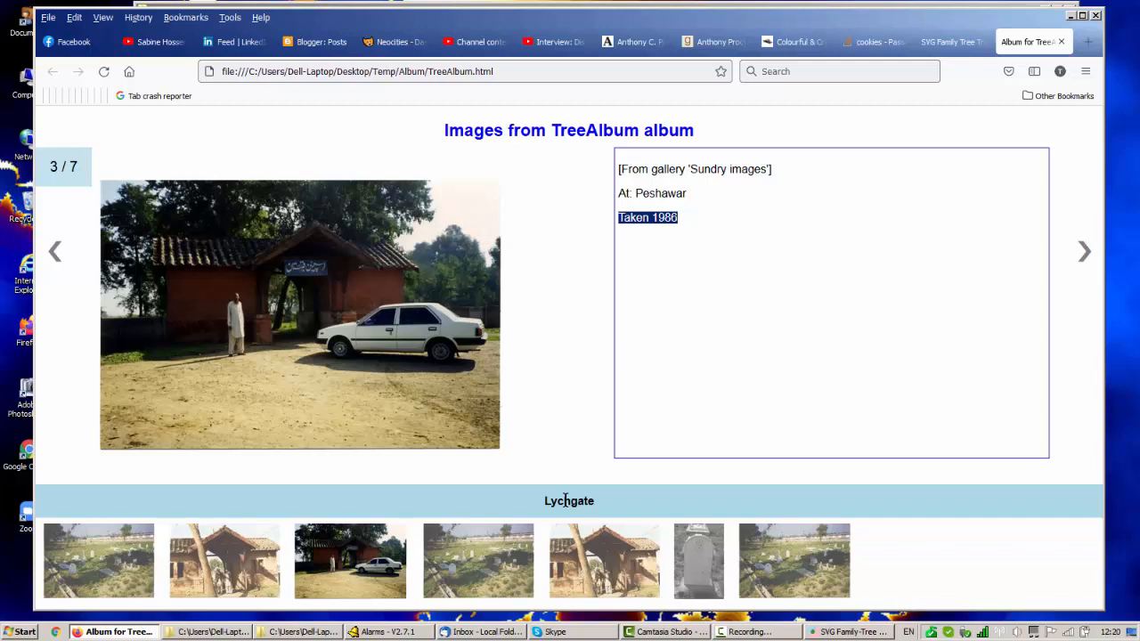
# Show all images of the TreeAlbum album and browse forward to the sixth one.
pyautogui.click(596, 132)
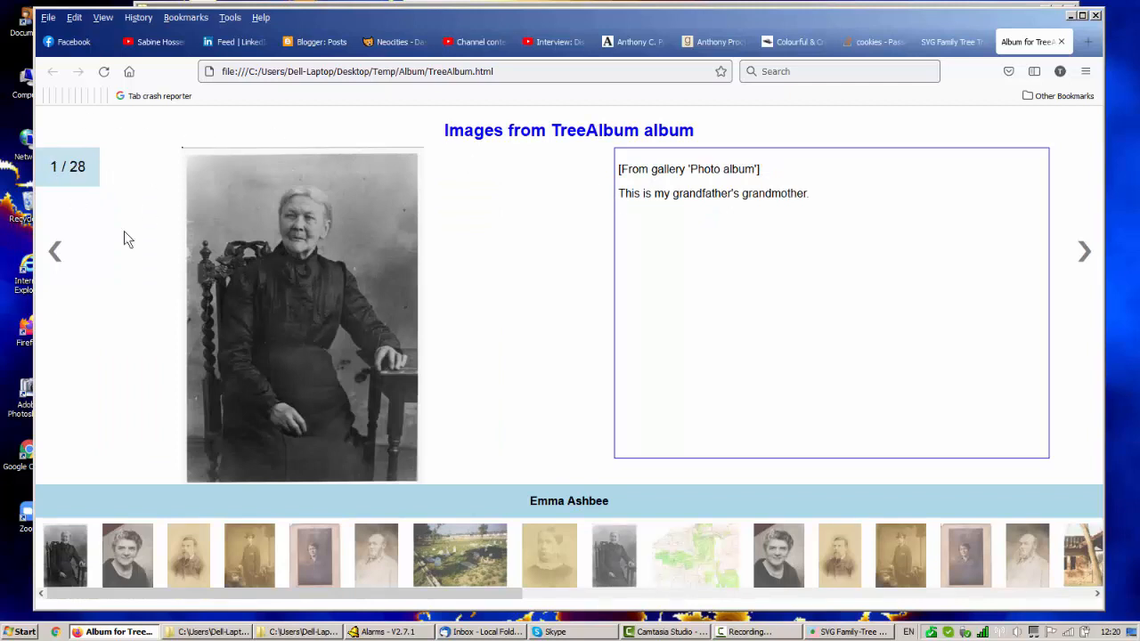
pyautogui.click(1086, 256)
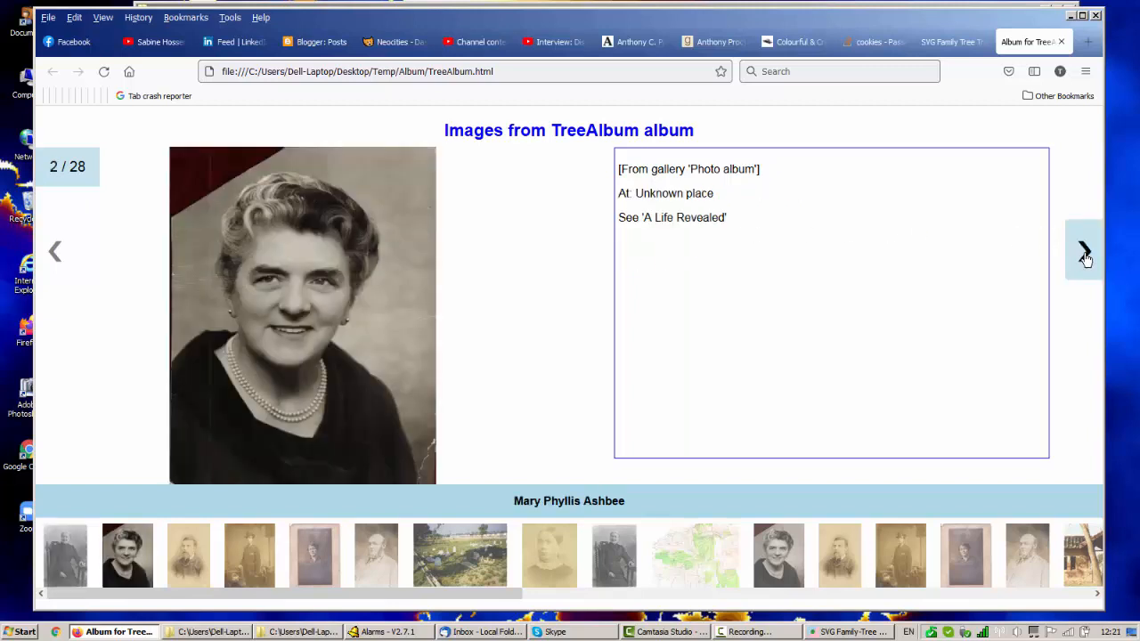
pyautogui.click(1086, 256)
pyautogui.click(1085, 255)
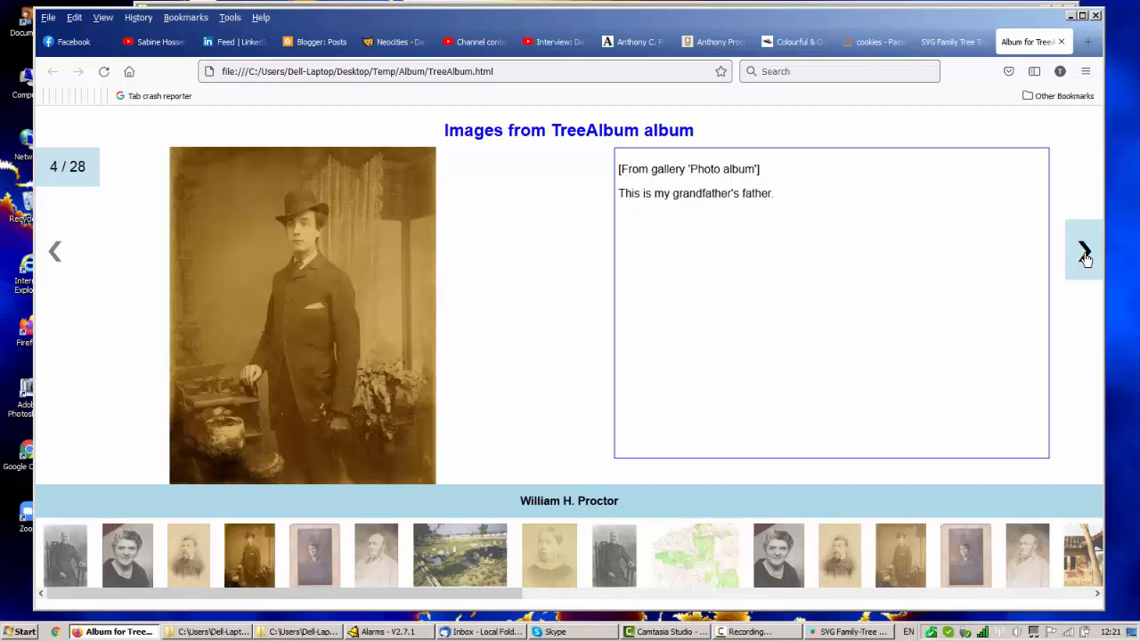
pyautogui.click(1086, 256)
pyautogui.click(1085, 255)
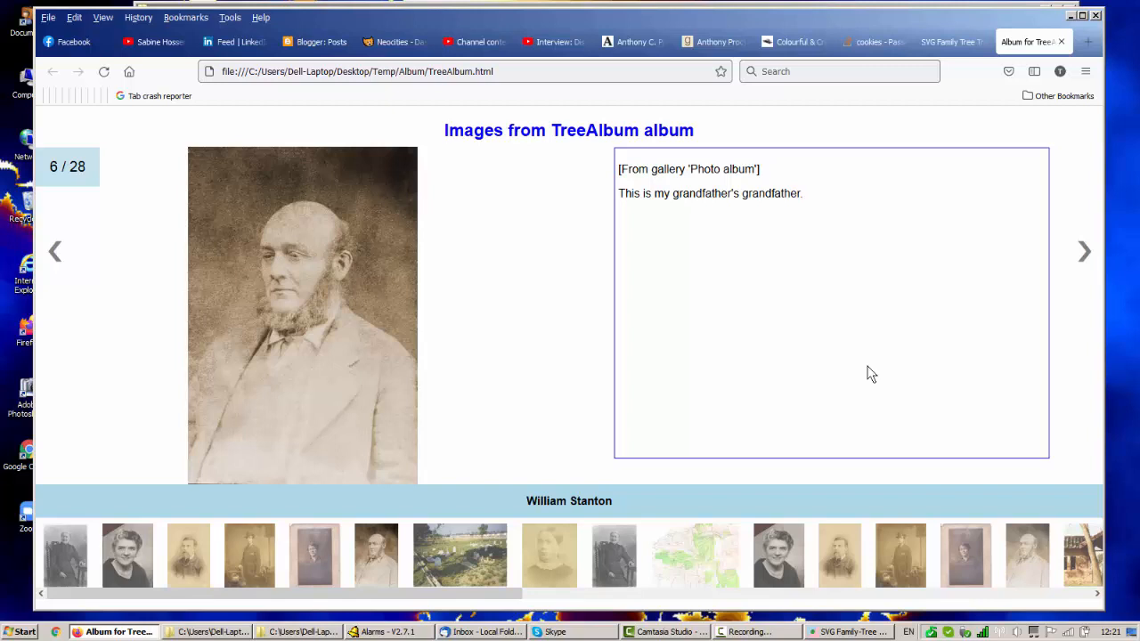
# Return to the tree page, dismiss the album search, and use the image marker on the lower-right person's box.
pyautogui.click(950, 43)
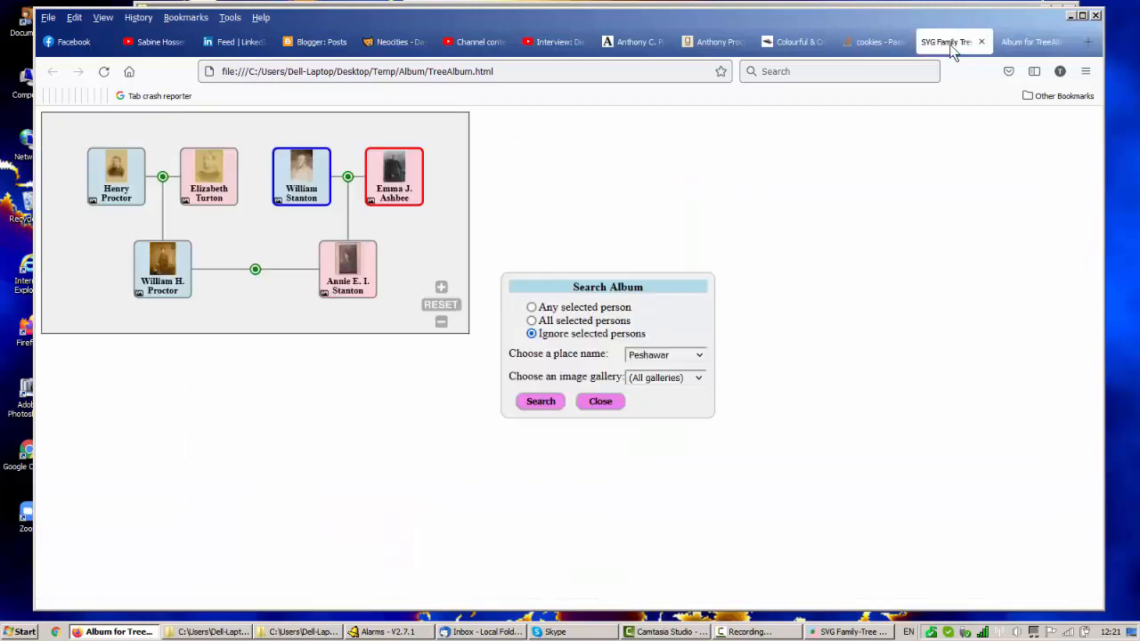
pyautogui.click(600, 402)
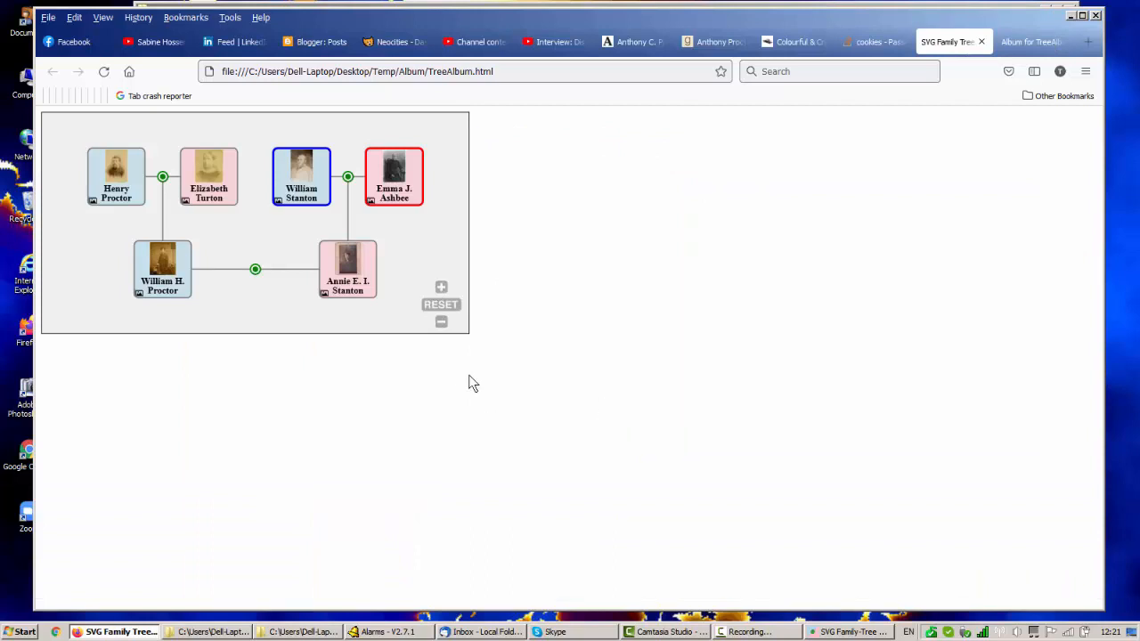
pyautogui.click(324, 294)
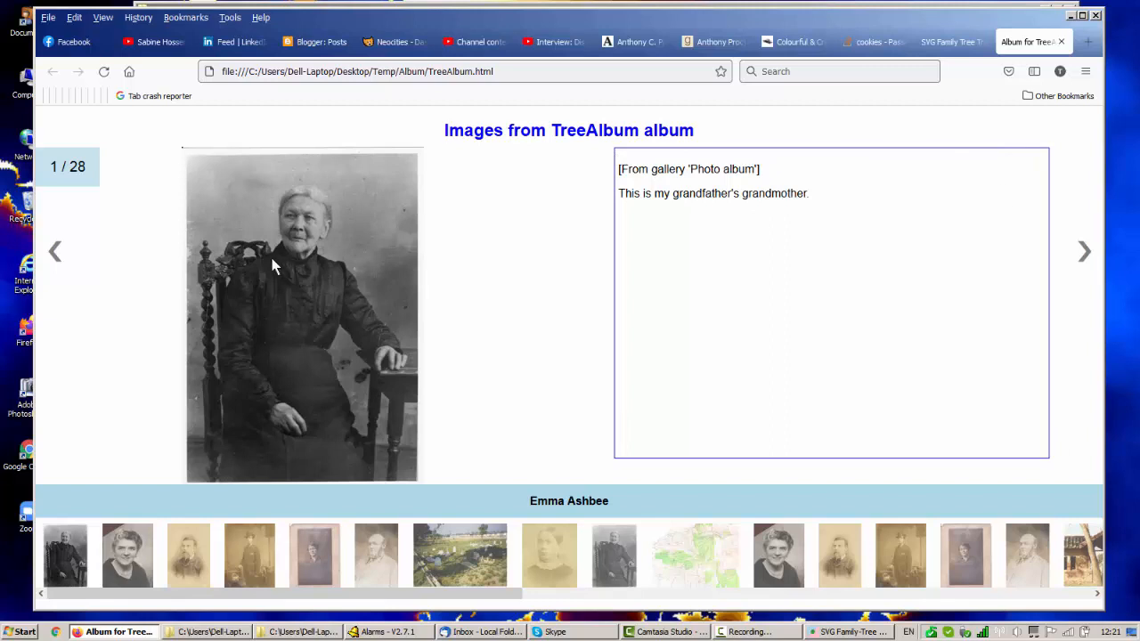
# Hide the notes of the first album image, show them, and hide them again.
pyautogui.click(309, 291)
pyautogui.click(567, 300)
pyautogui.click(345, 305)
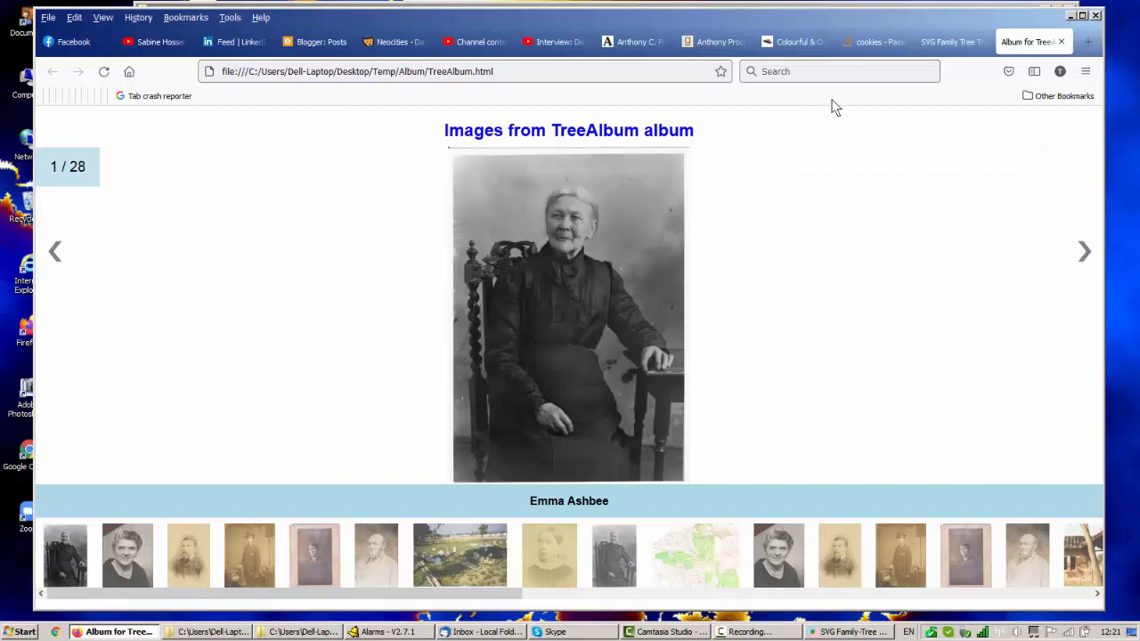
# Return to the tree page, bring up the album search again, and place its dialog just beside the tree.
pyautogui.click(955, 41)
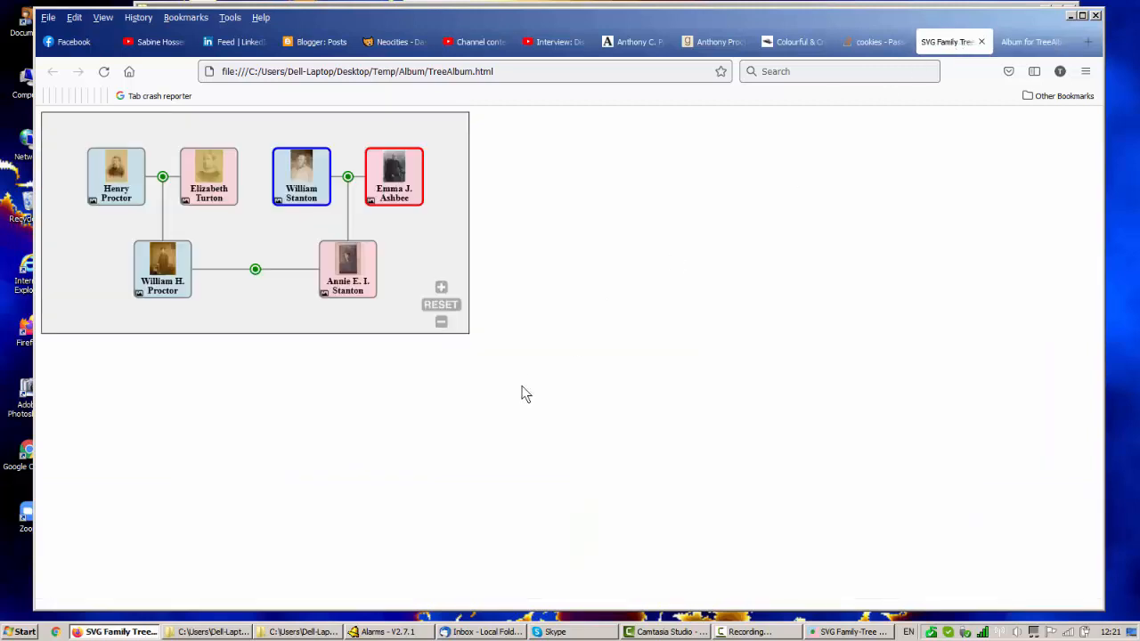
pyautogui.click(323, 295)
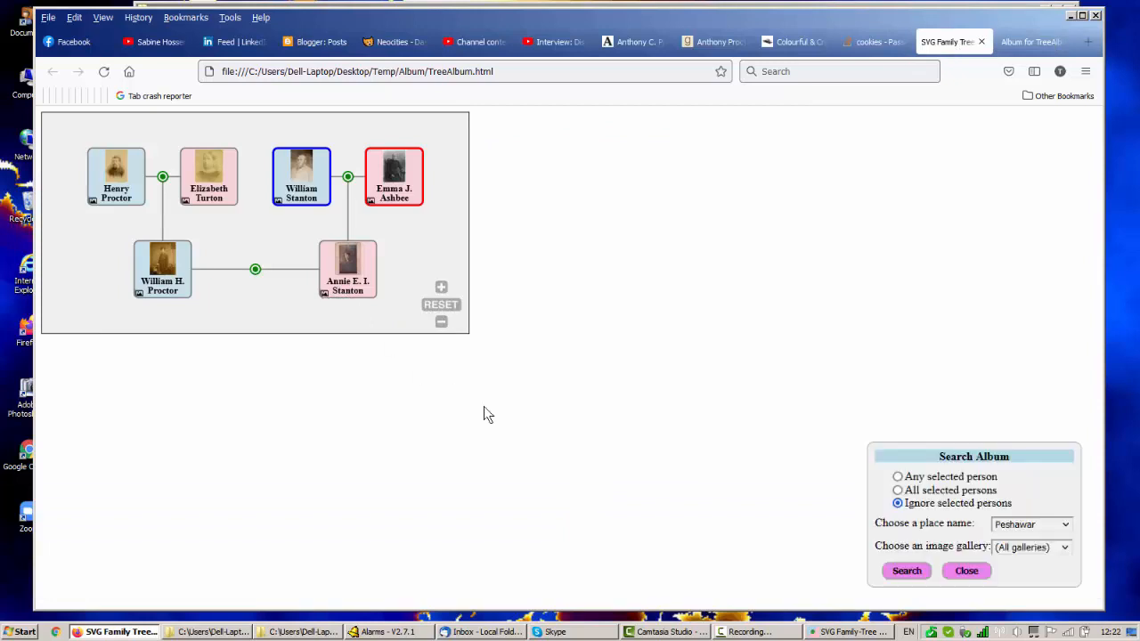
pyautogui.moveTo(919, 456); pyautogui.dragTo(551, 332)
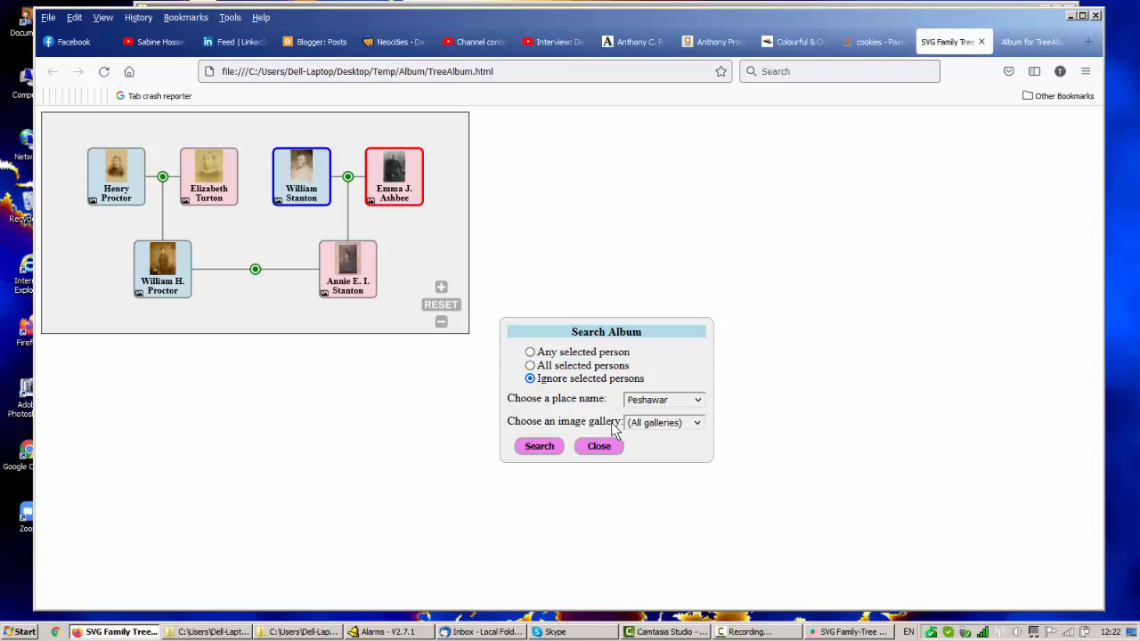
# Switch to the Album folder in Windows Explorer and open the metadata file of the bearded man's b1833 portrait in Notepad.
pyautogui.hotkey('alt', 'Tab')
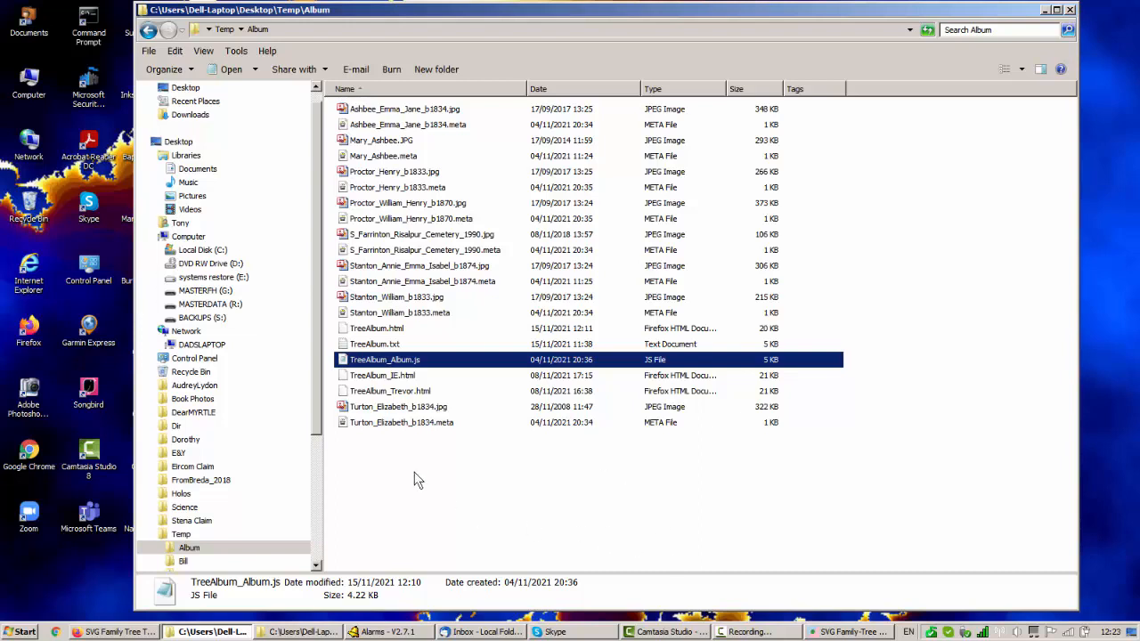
pyautogui.click(440, 301)
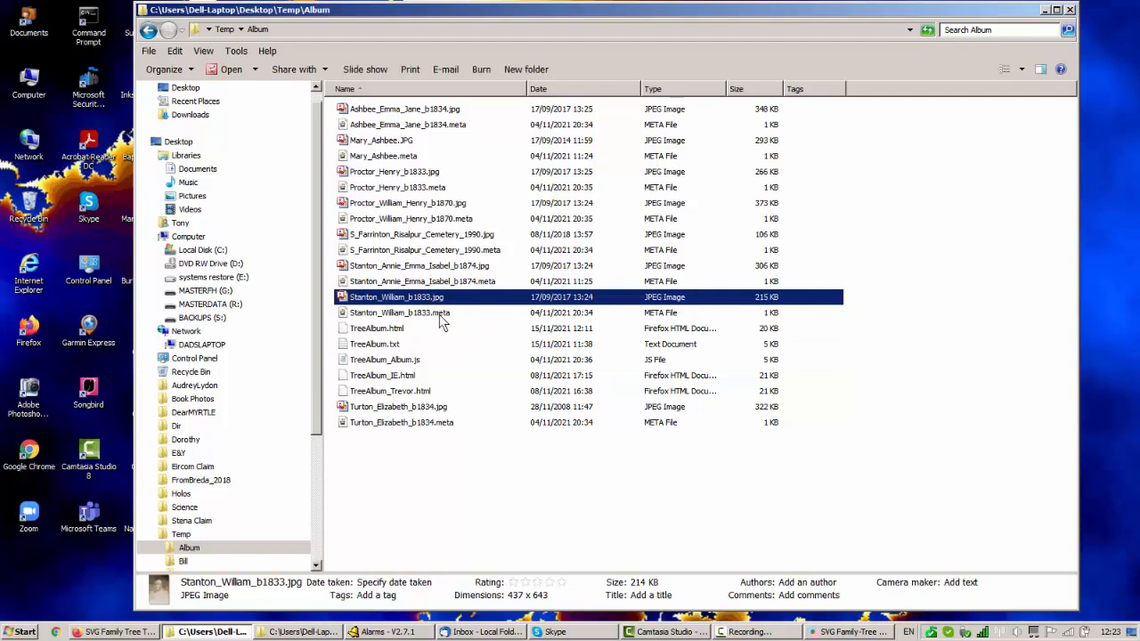
pyautogui.click(440, 314)
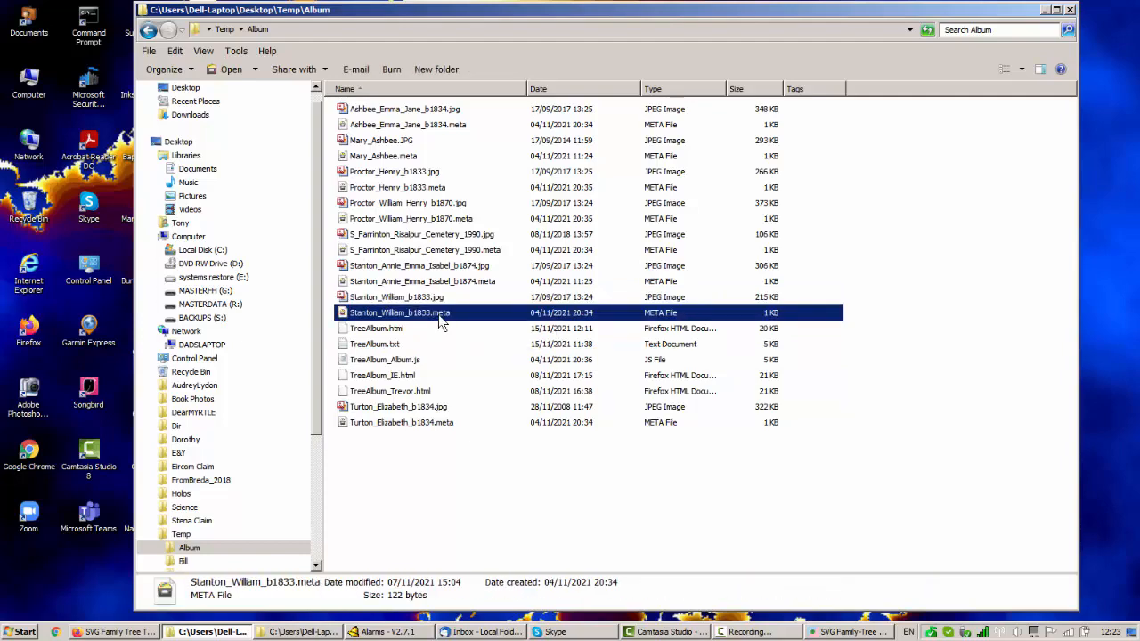
pyautogui.rightClick(425, 323)
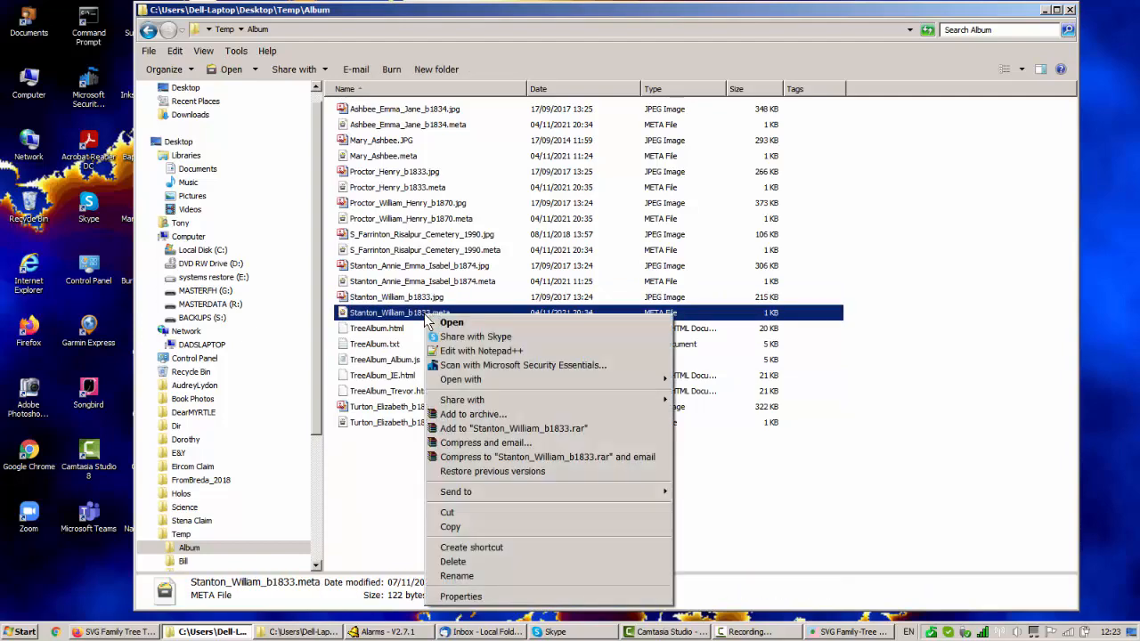
pyautogui.moveTo(659, 379)
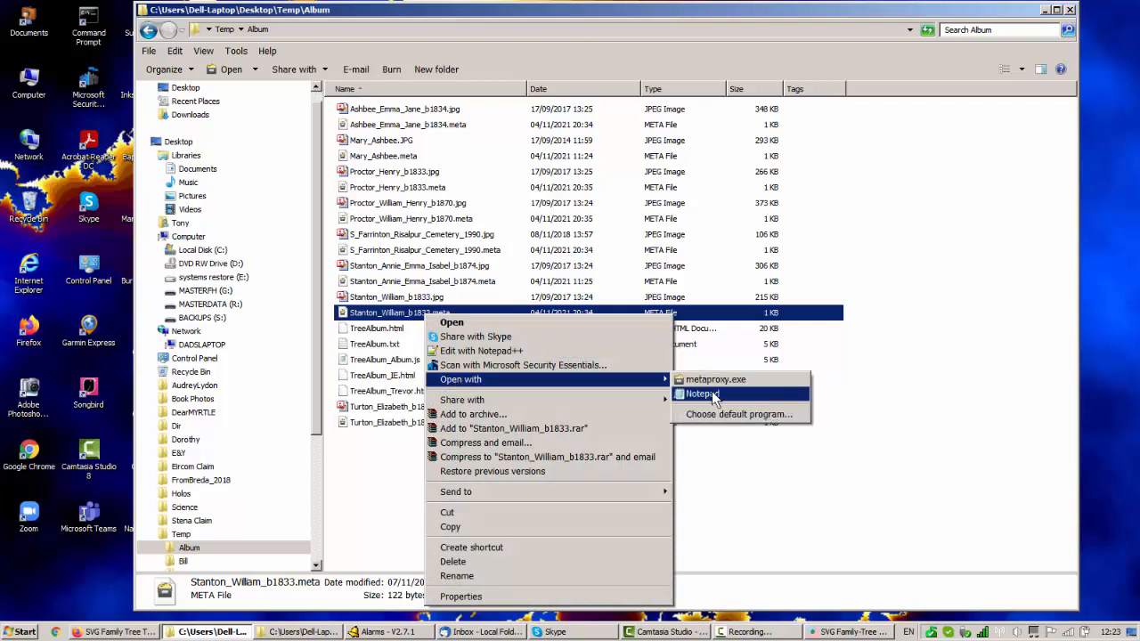
pyautogui.click(702, 393)
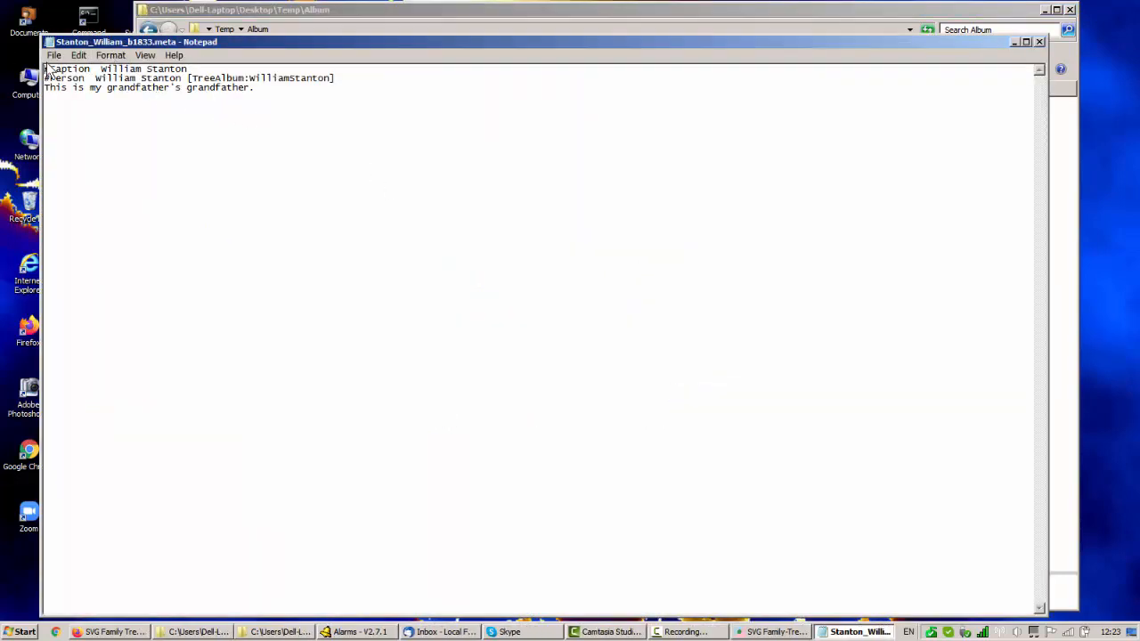
# Examine the caption and person lines and the note text in the portrait's metadata, and close the file.
pyautogui.moveTo(337, 82); pyautogui.dragTo(43, 70)
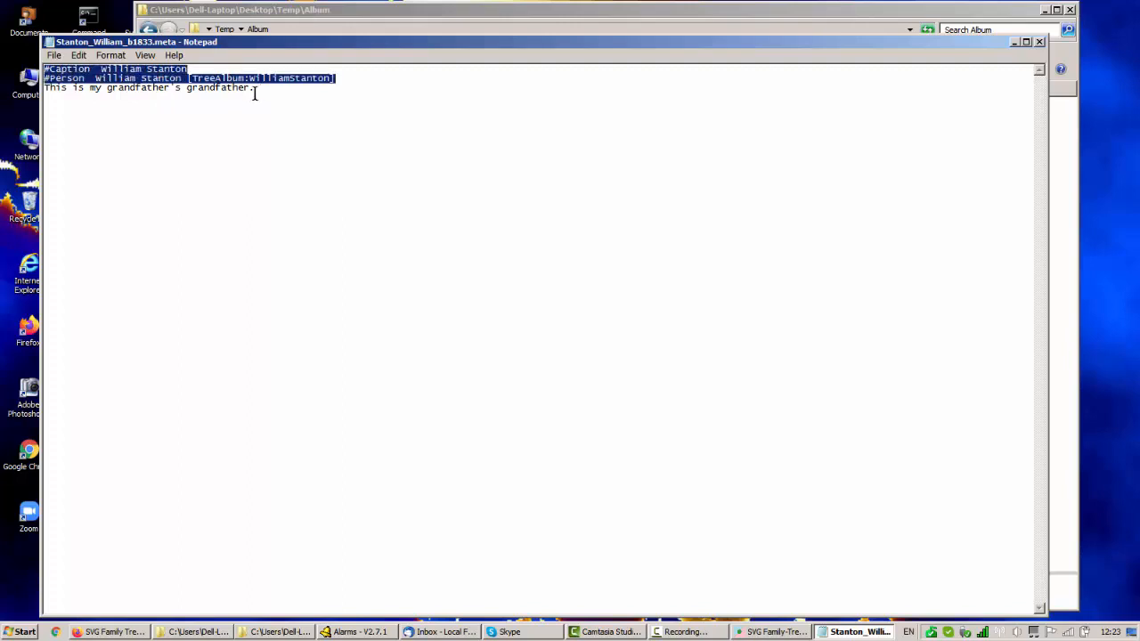
pyautogui.moveTo(255, 89); pyautogui.dragTo(44, 90)
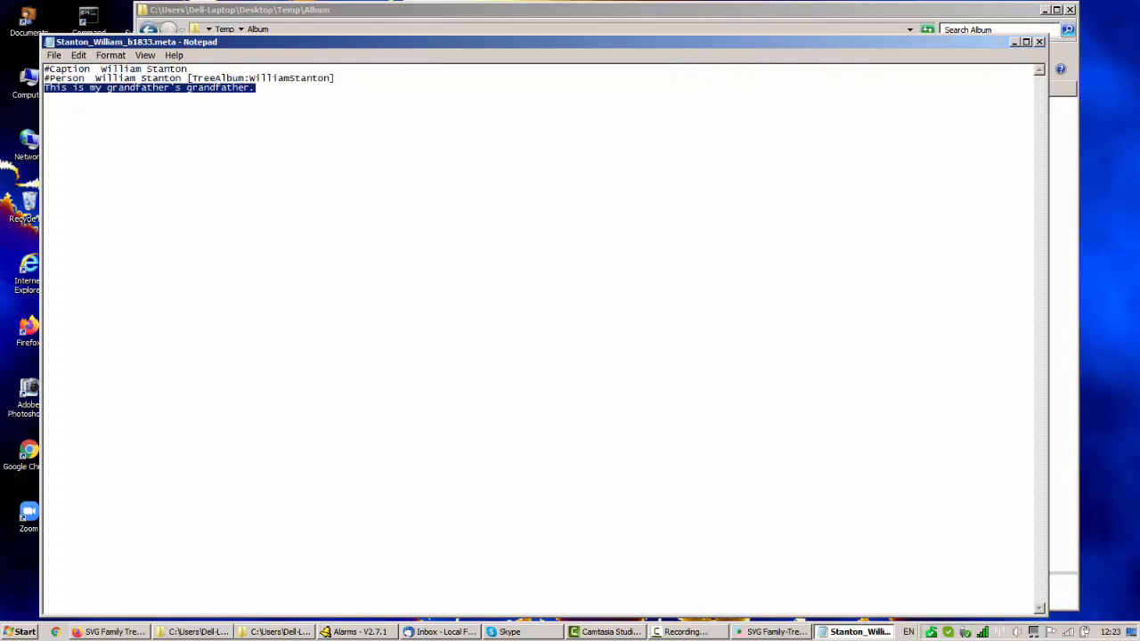
pyautogui.click(1040, 43)
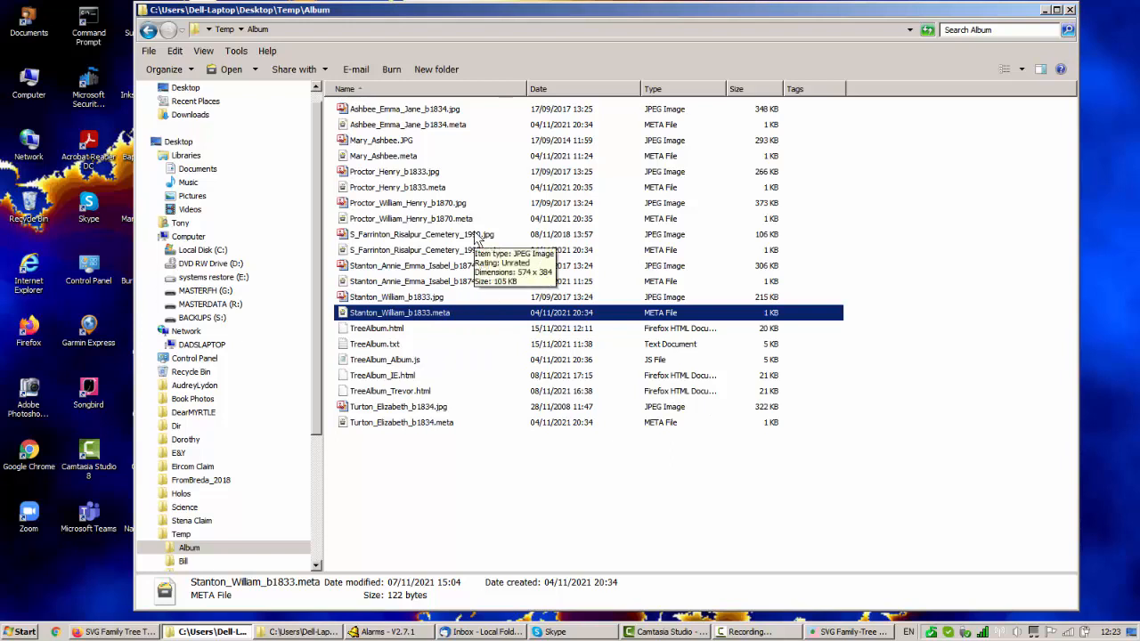
# Open the same metadata file with its default program to view it together with the portrait, and close both windows.
pyautogui.doubleClick(411, 317)
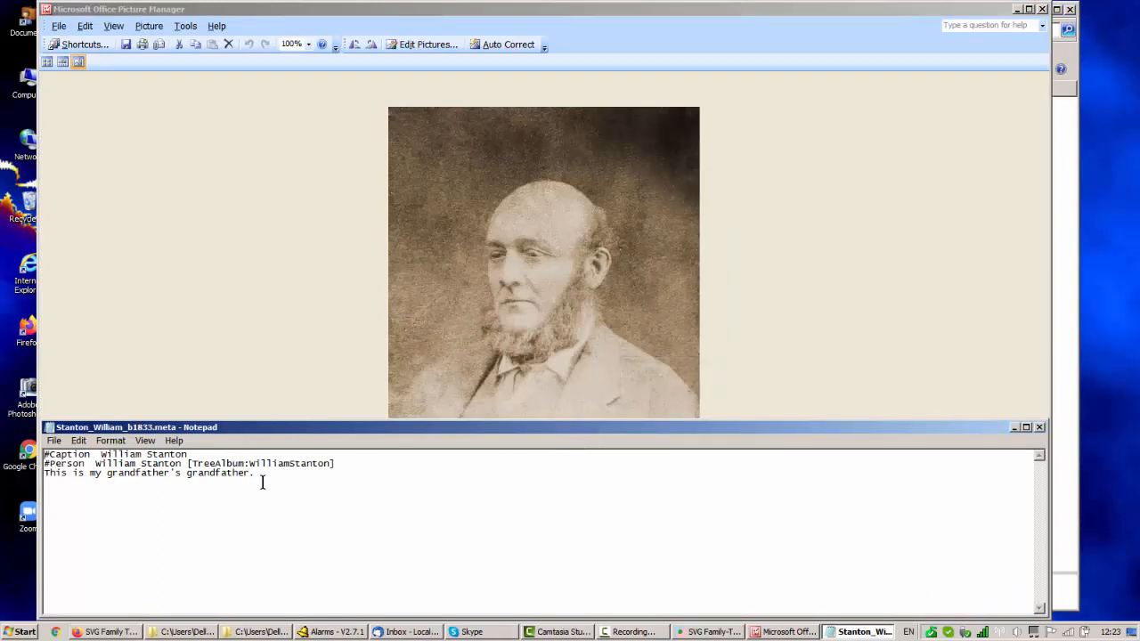
pyautogui.click(1041, 430)
pyautogui.click(1042, 9)
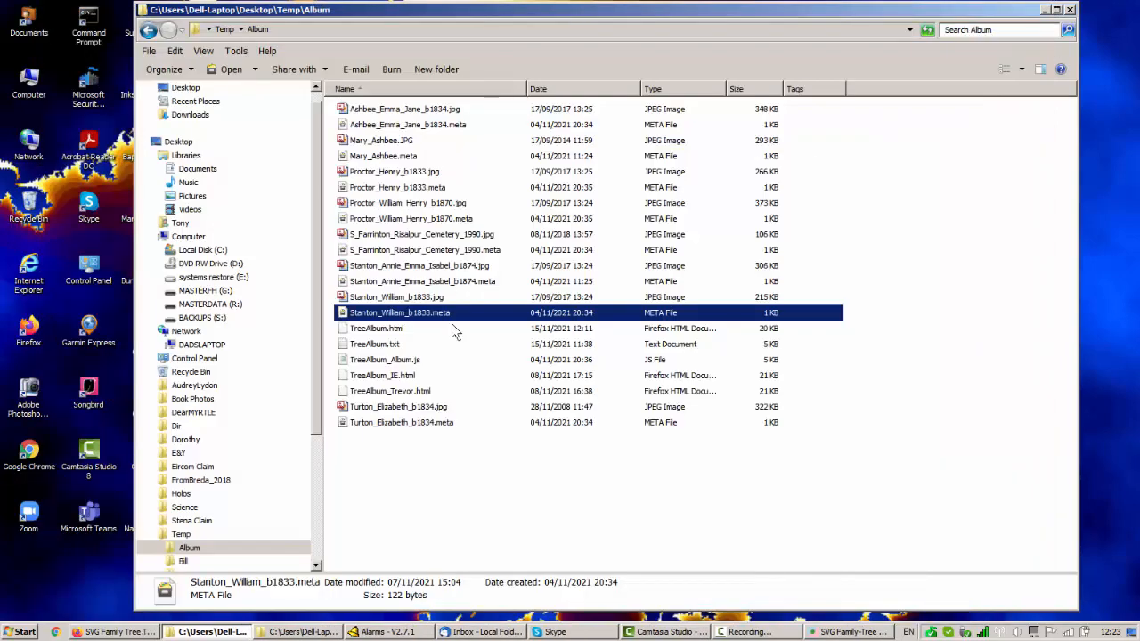
# Open the 1990 Risalpur cemetery metadata file with its default program, view it with its picture, and close both windows.
pyautogui.doubleClick(431, 252)
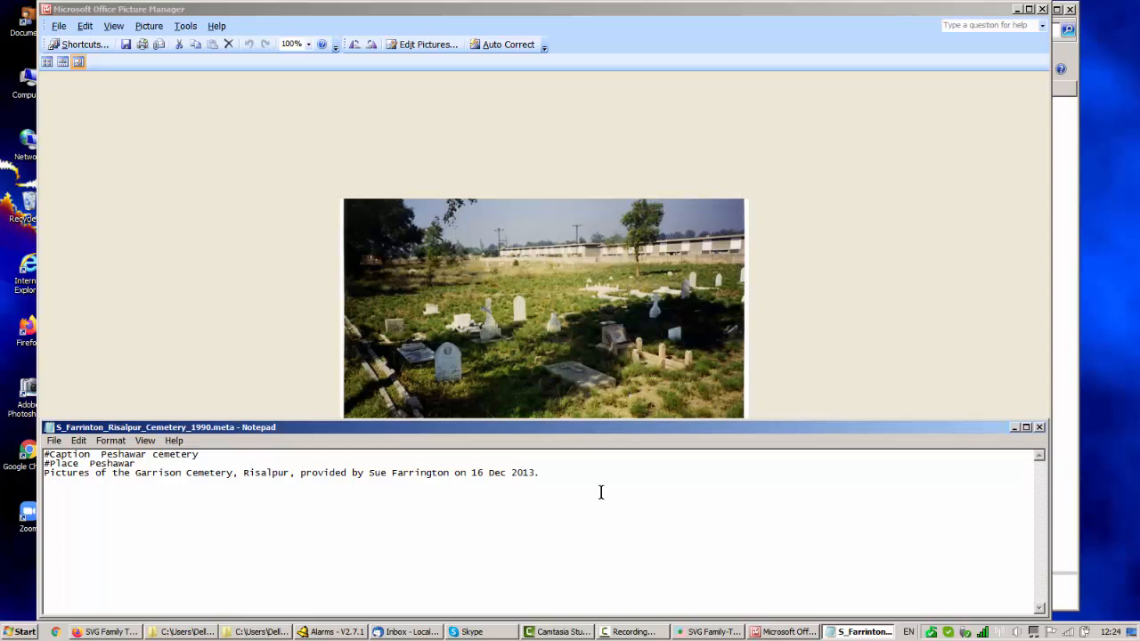
pyautogui.click(1040, 427)
pyautogui.click(1041, 10)
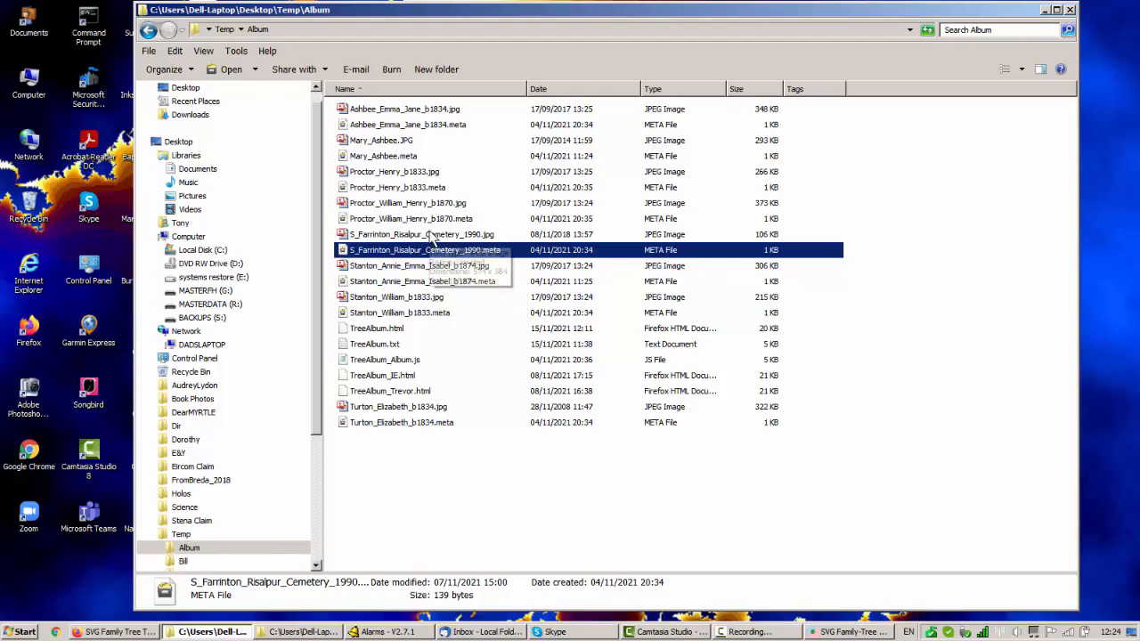
# Open the 1990 Risalpur cemetery JPEG with metaproxy.exe, view the picture with its metadata, and close both windows.
pyautogui.rightClick(431, 235)
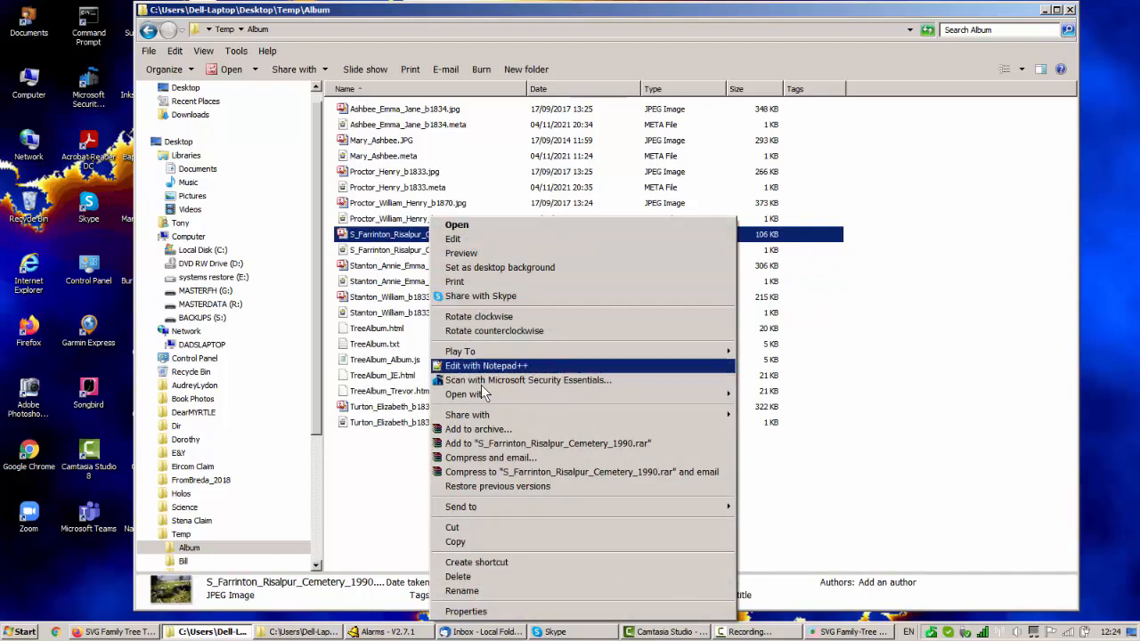
pyautogui.moveTo(481, 397)
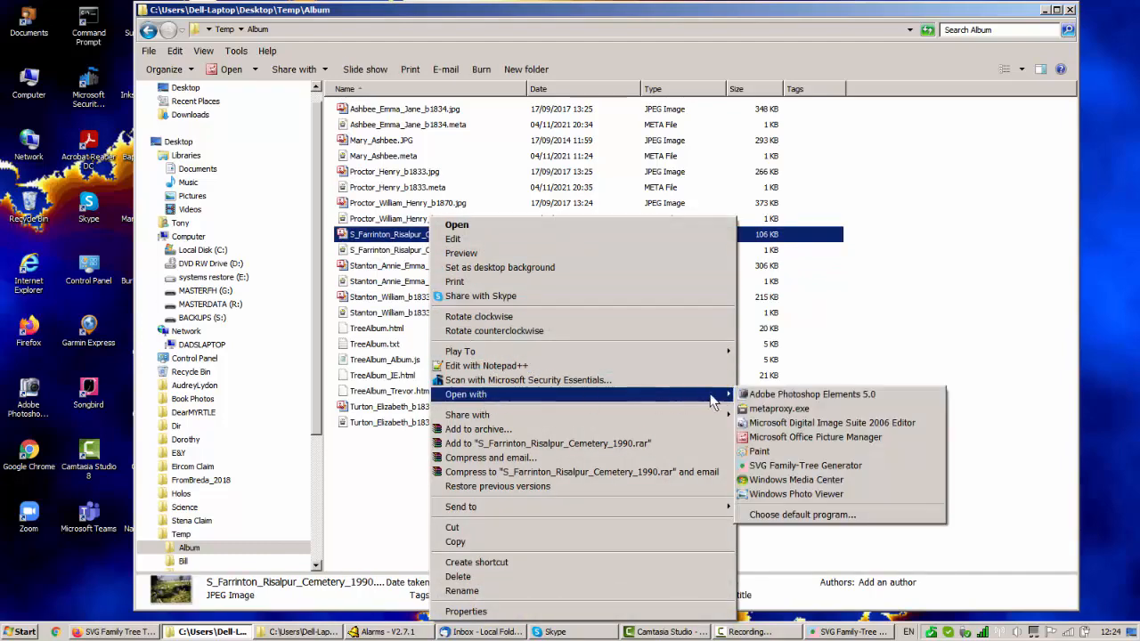
pyautogui.click(784, 409)
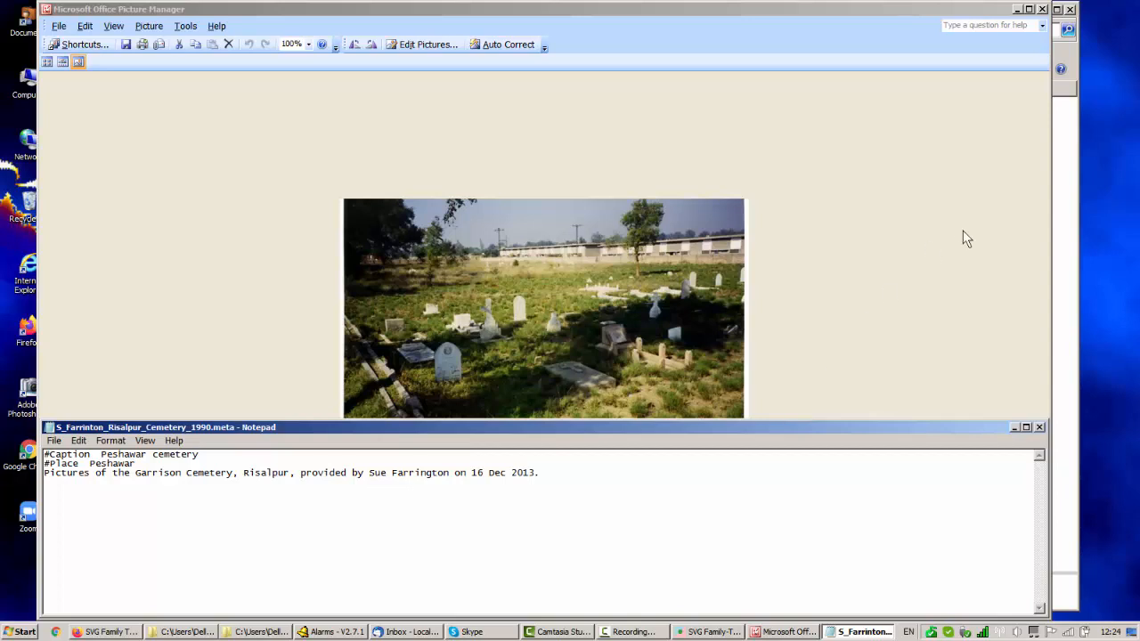
pyautogui.click(1041, 427)
pyautogui.click(1042, 9)
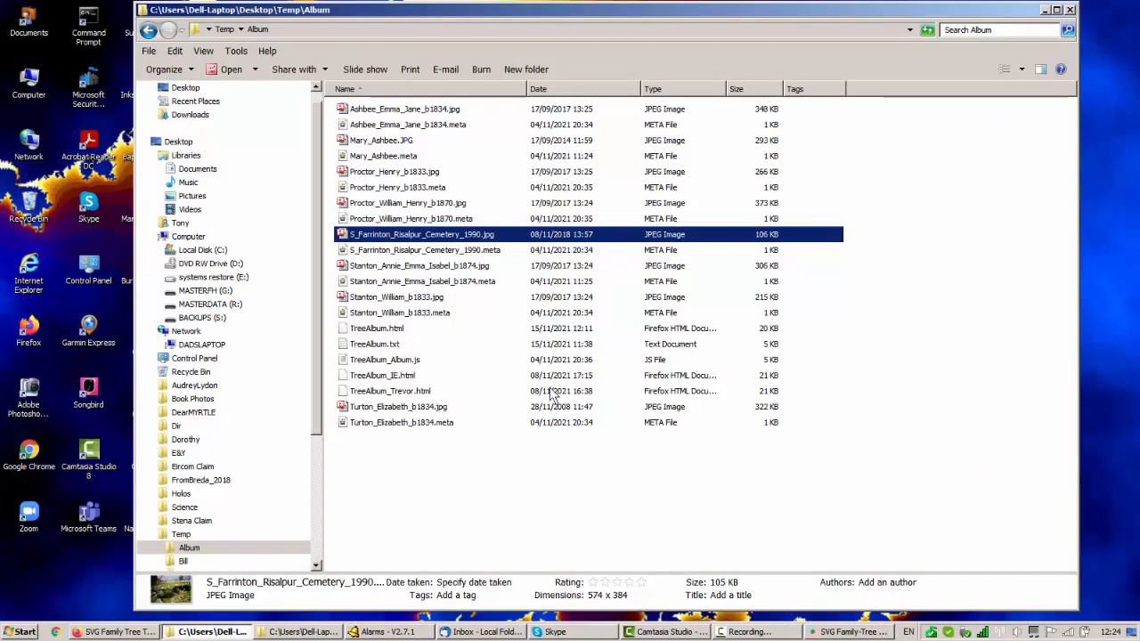